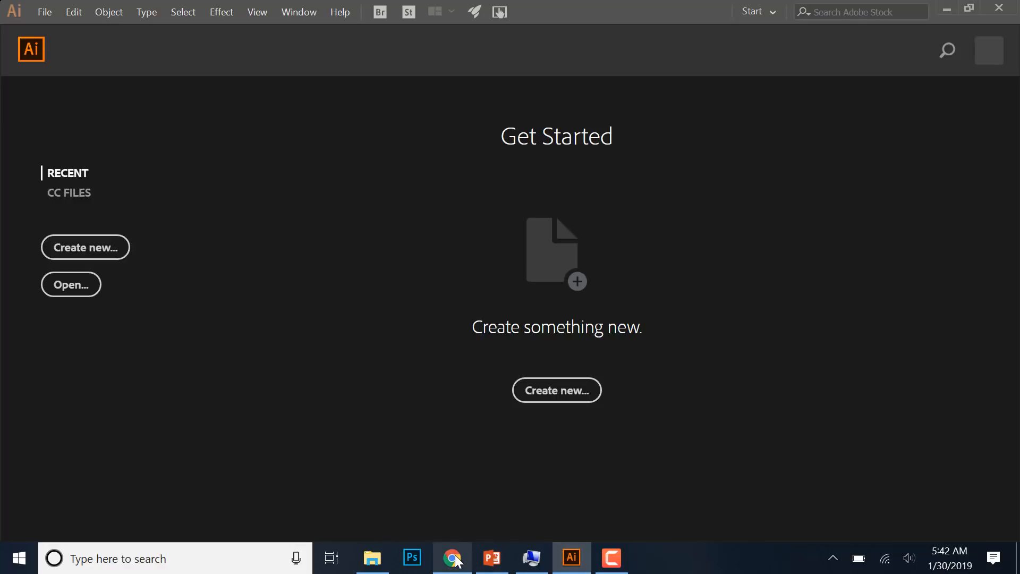
Switch to Chrome to view the raster versus vector graphic comparison, and return to Illustrator.
mouse_move(456, 563)
left_click(449, 489)
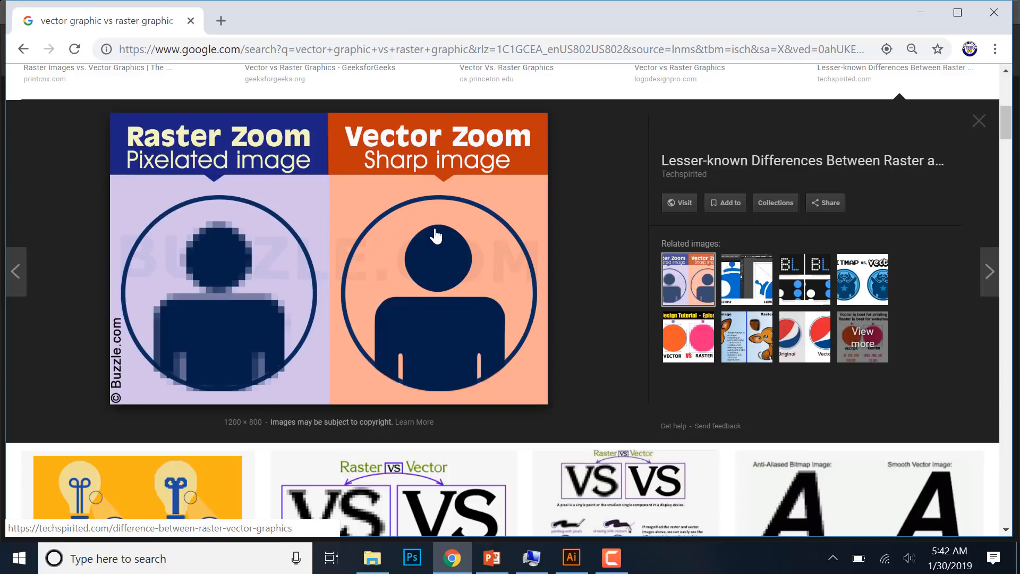
left_click(574, 564)
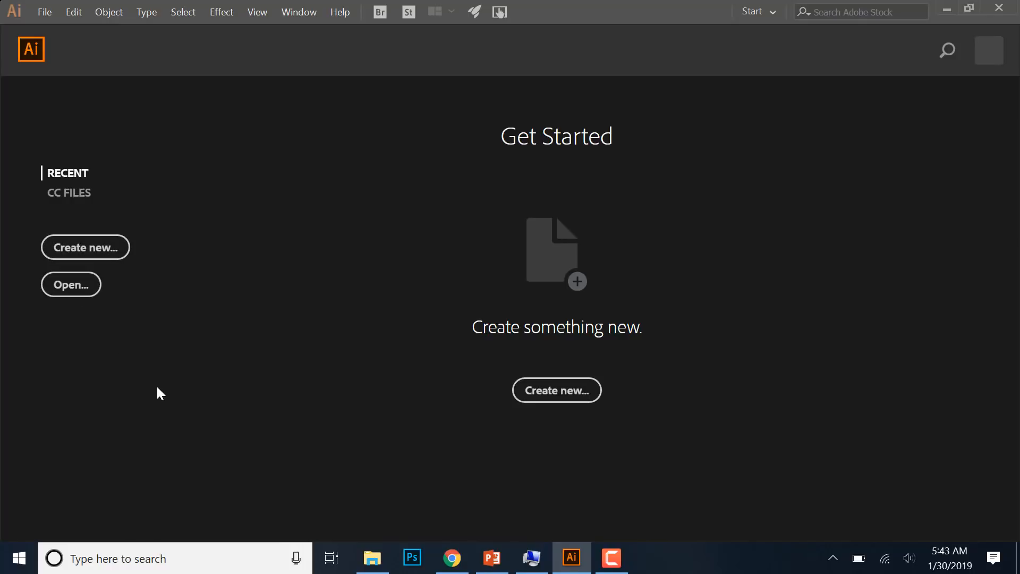
Examine the new-document presets for Mobile, Web and Print, including the full list of mobile presets.
left_click(88, 261)
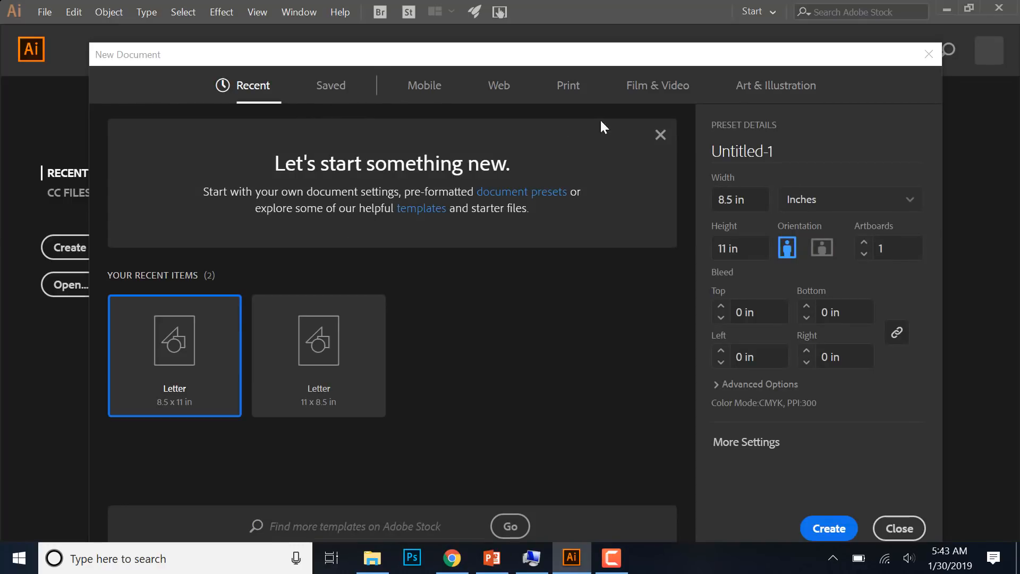
left_click(429, 94)
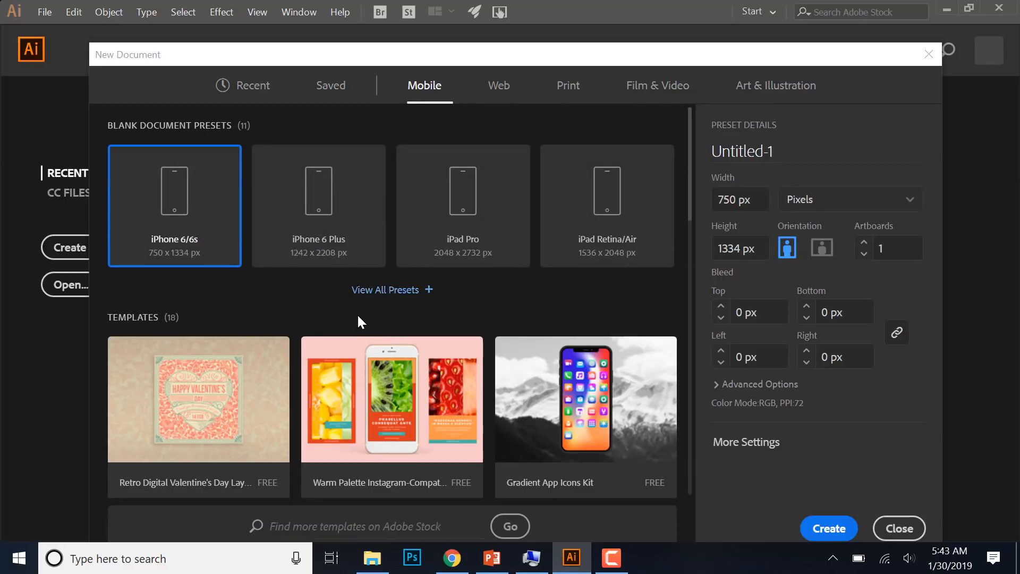
scroll(388, 323, "down", 10)
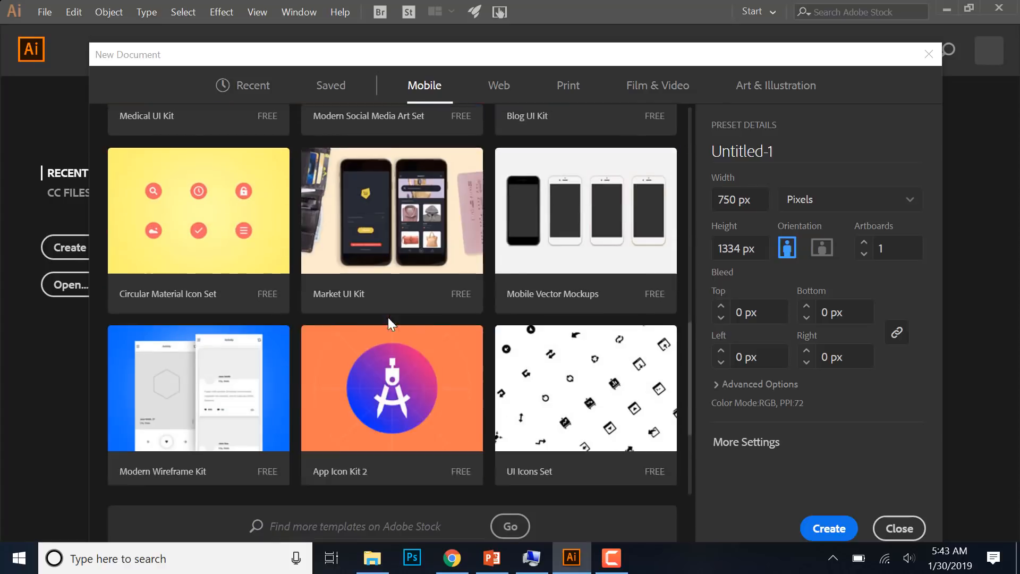
scroll(389, 323, "up", 10)
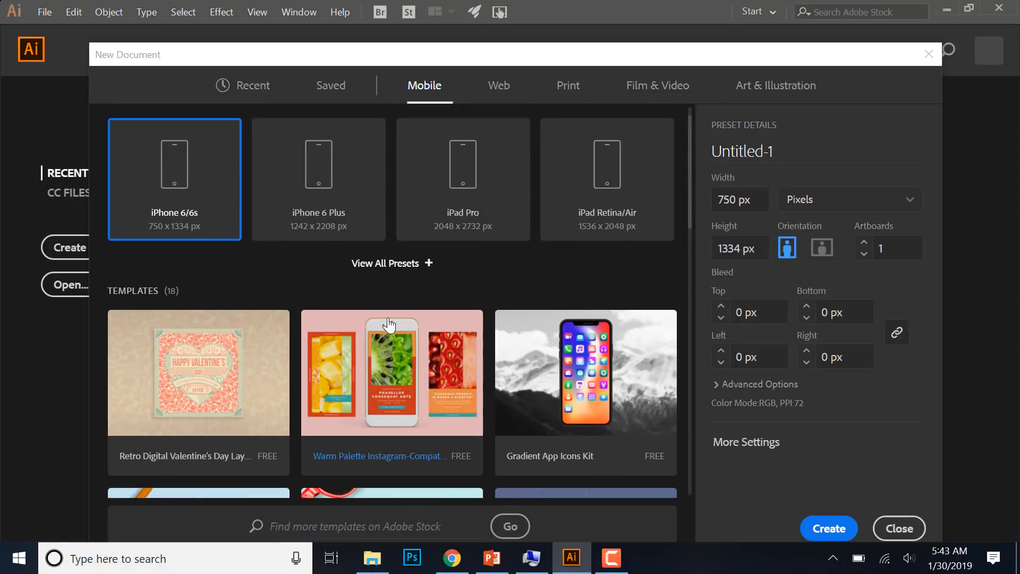
left_click(428, 264)
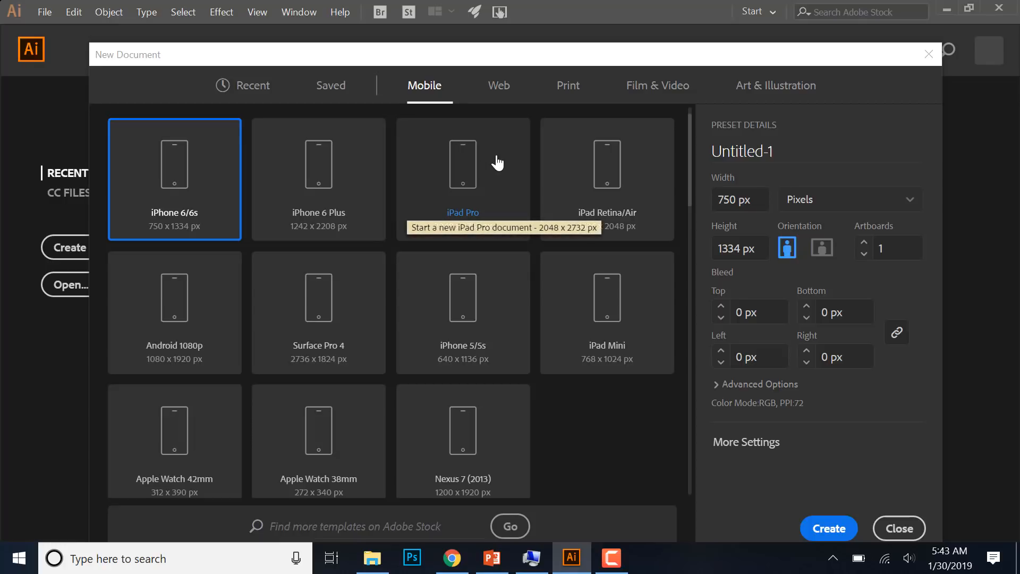
left_click(498, 86)
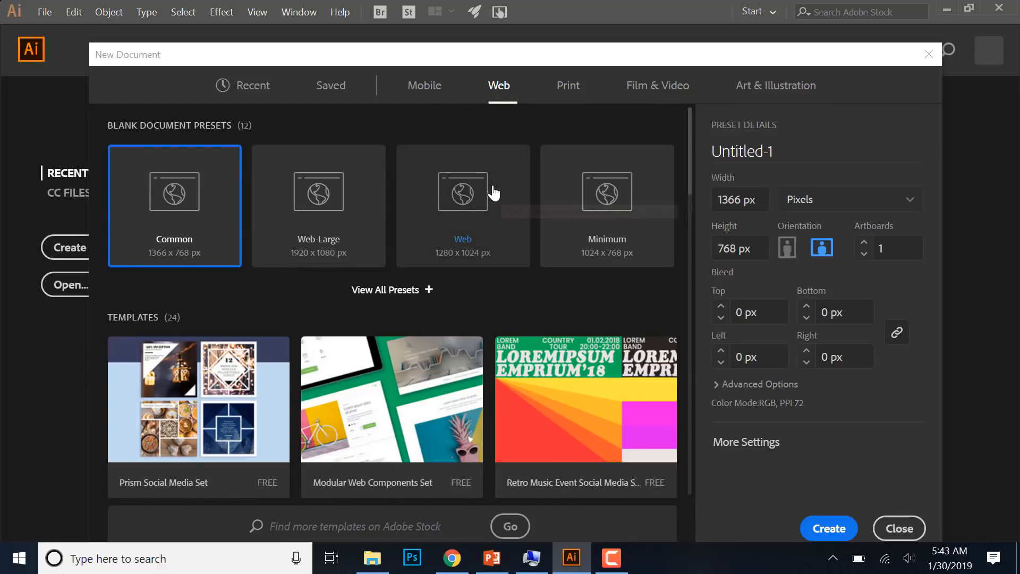
left_click(568, 94)
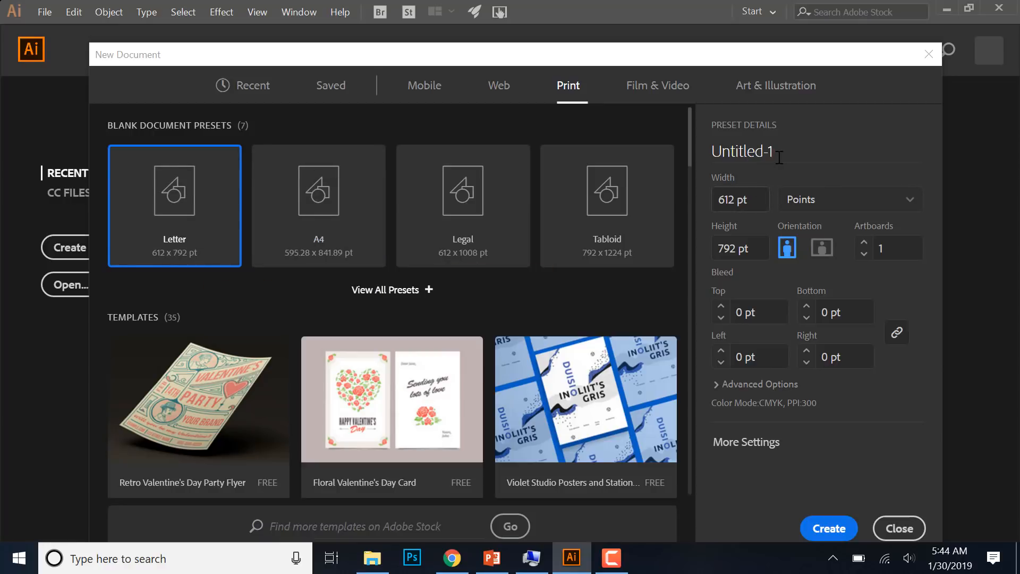
left_click_drag(787, 154, 721, 153)
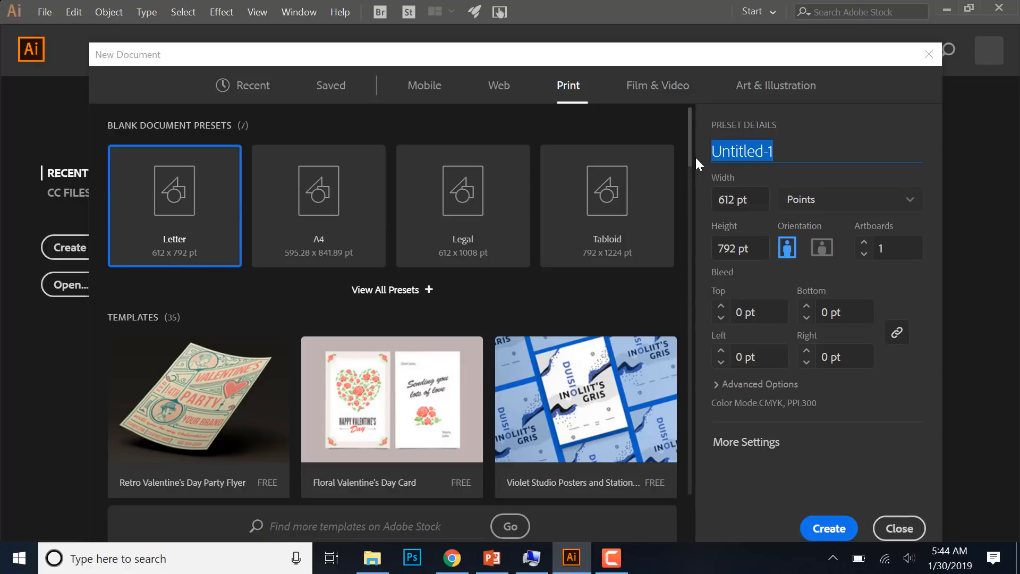
type("name")
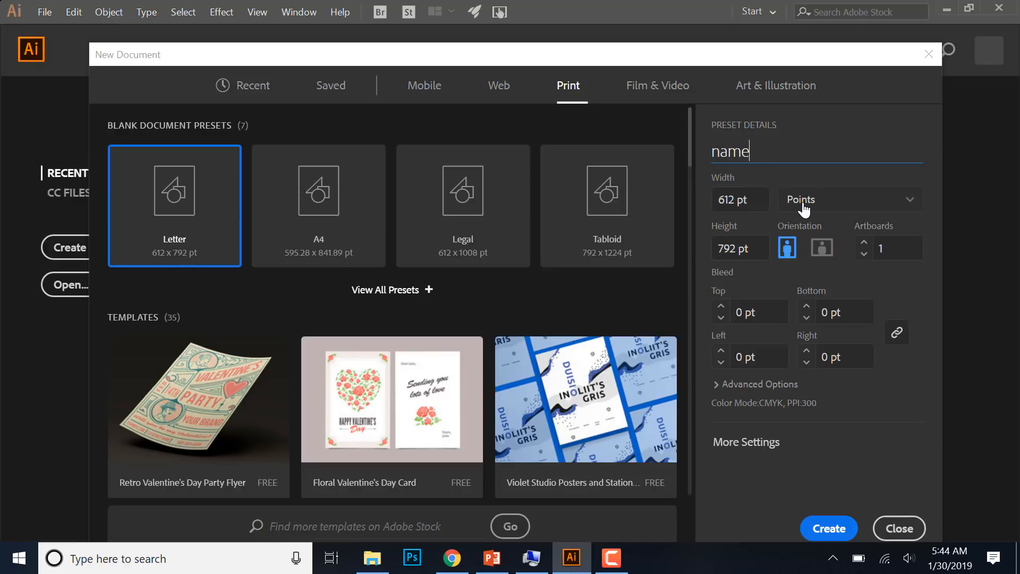
left_click(825, 207)
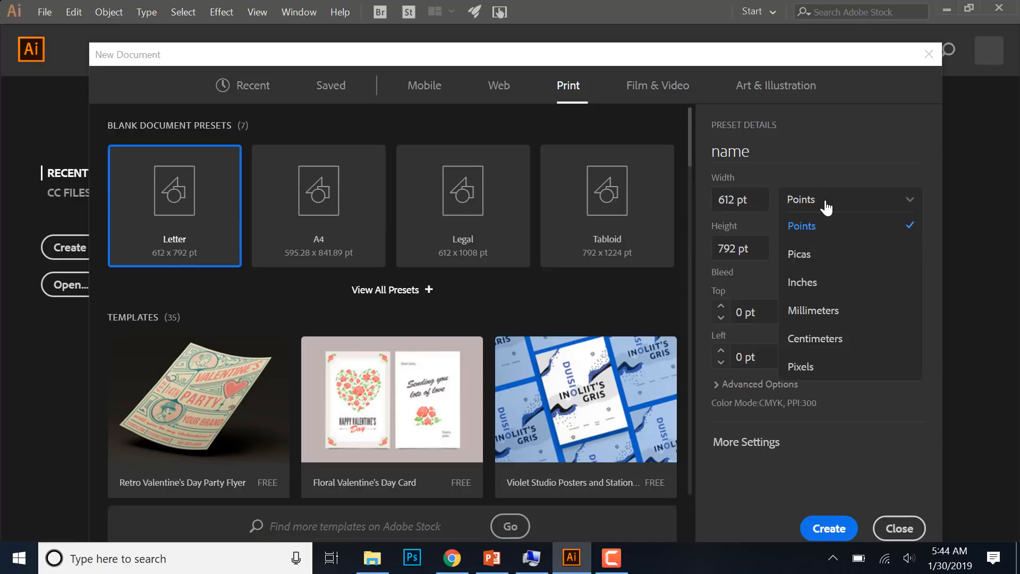
left_click(814, 286)
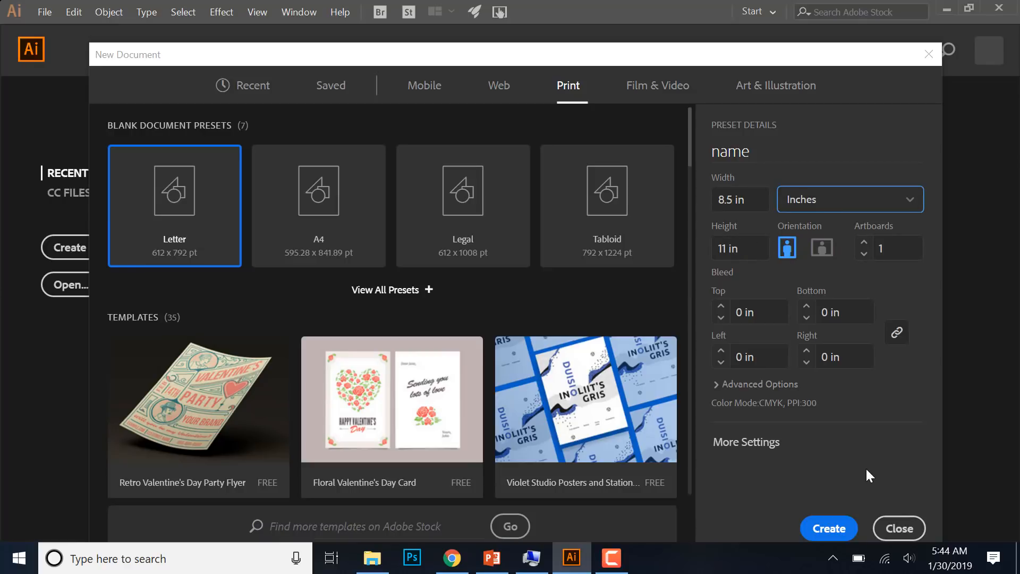
left_click(903, 529)
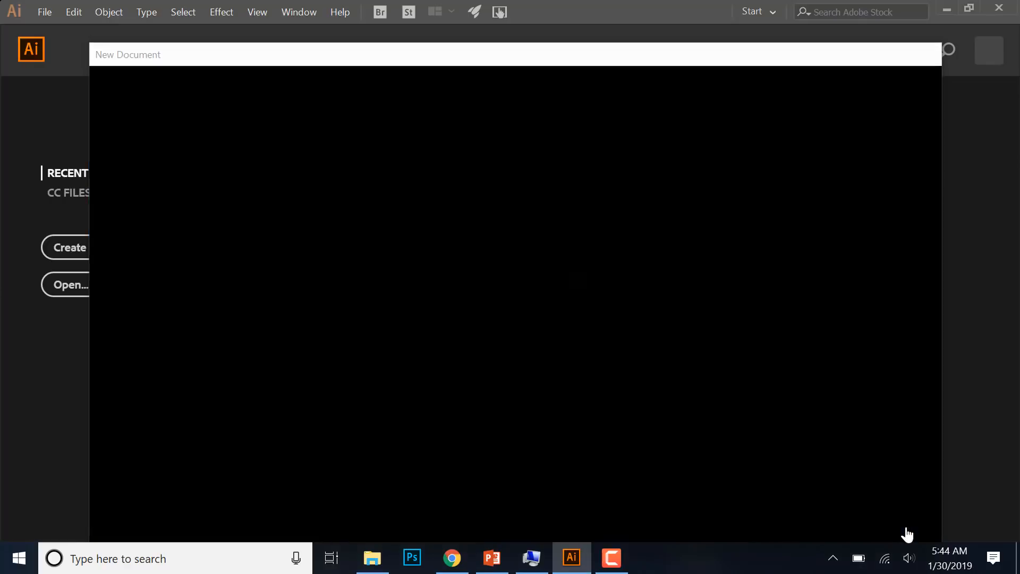
Open L1_start1 and L1_start2 together from the Lesson01 folder in Desktop > Graphic Design > Peachpit Lessons Illustrator.
left_click(59, 287)
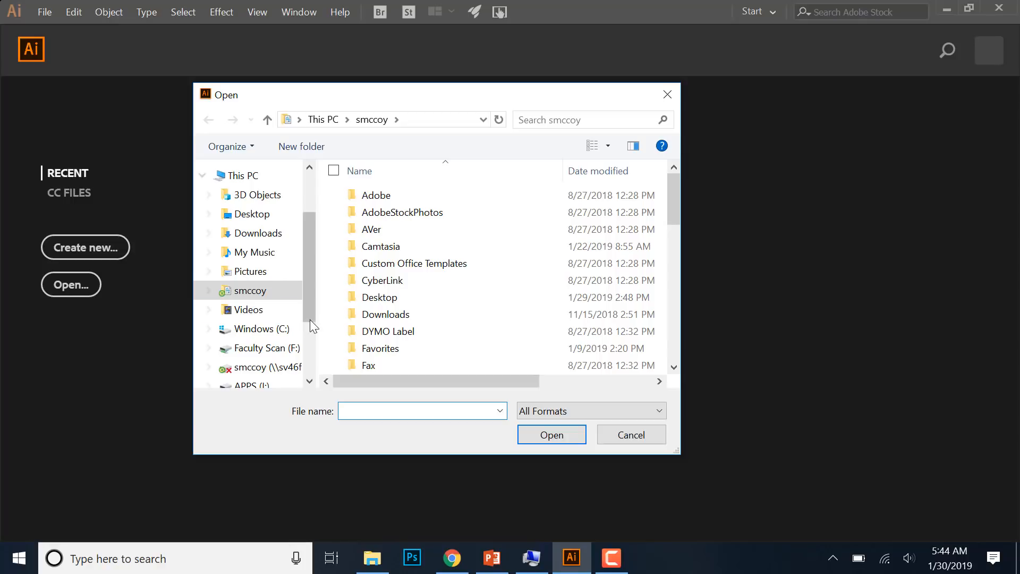
left_click_drag(308, 312, 313, 392)
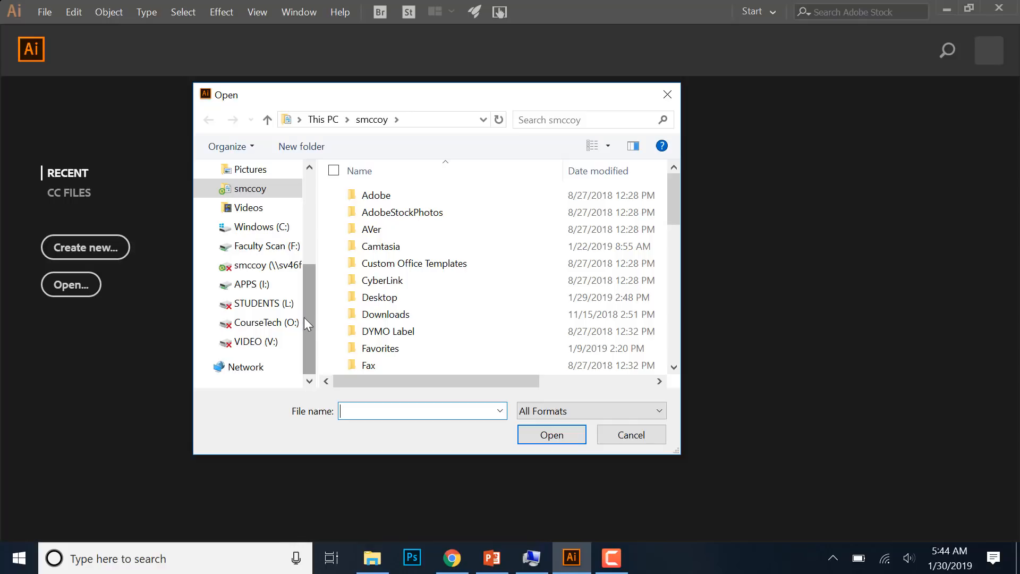
left_click_drag(307, 315, 307, 232)
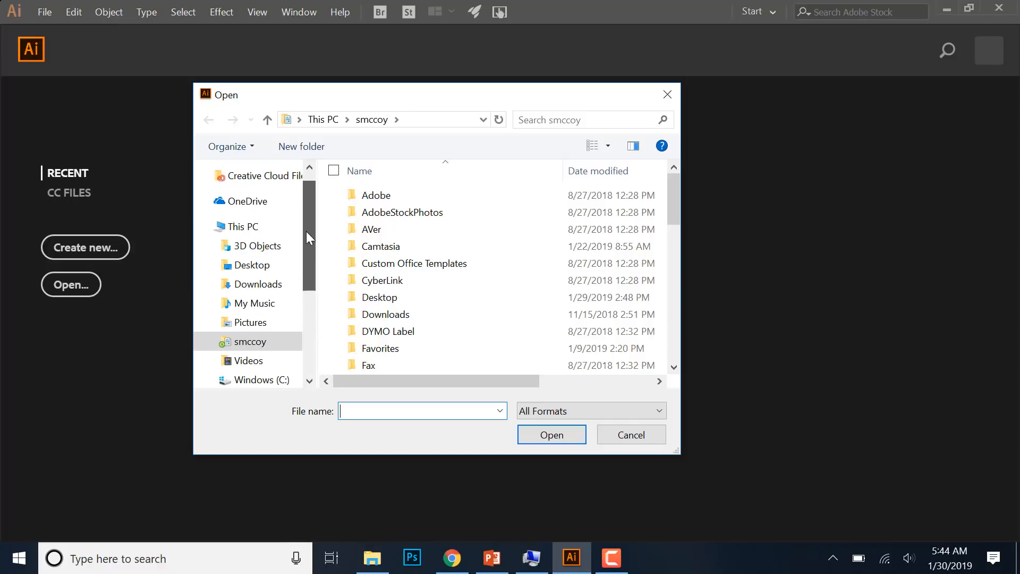
left_click(266, 272)
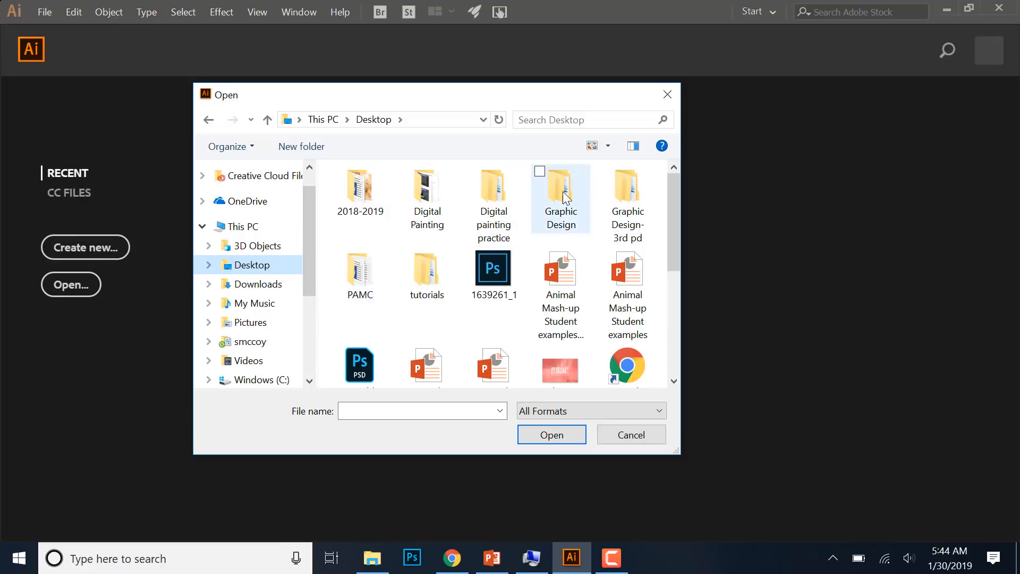
double_click(558, 192)
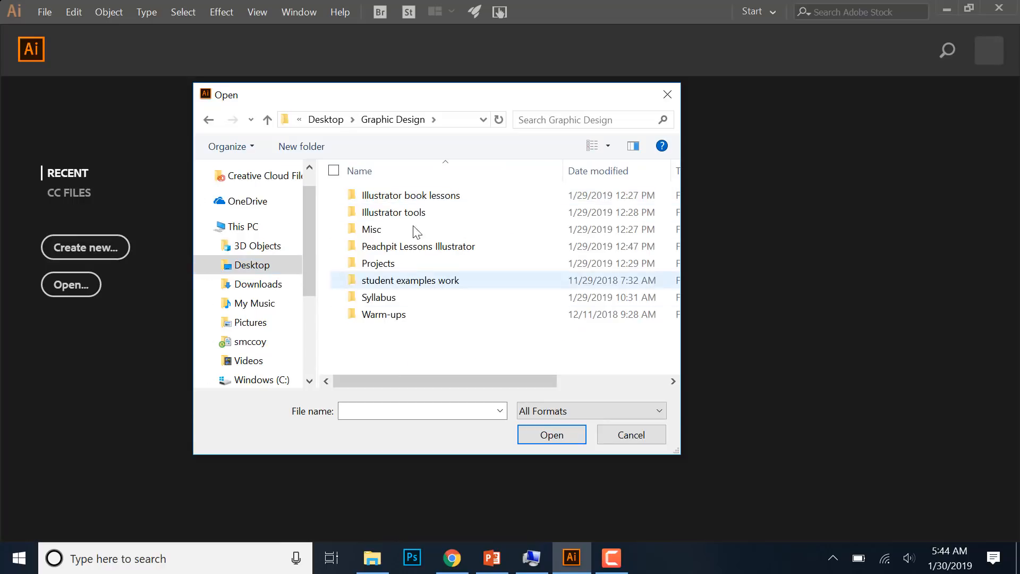
double_click(412, 249)
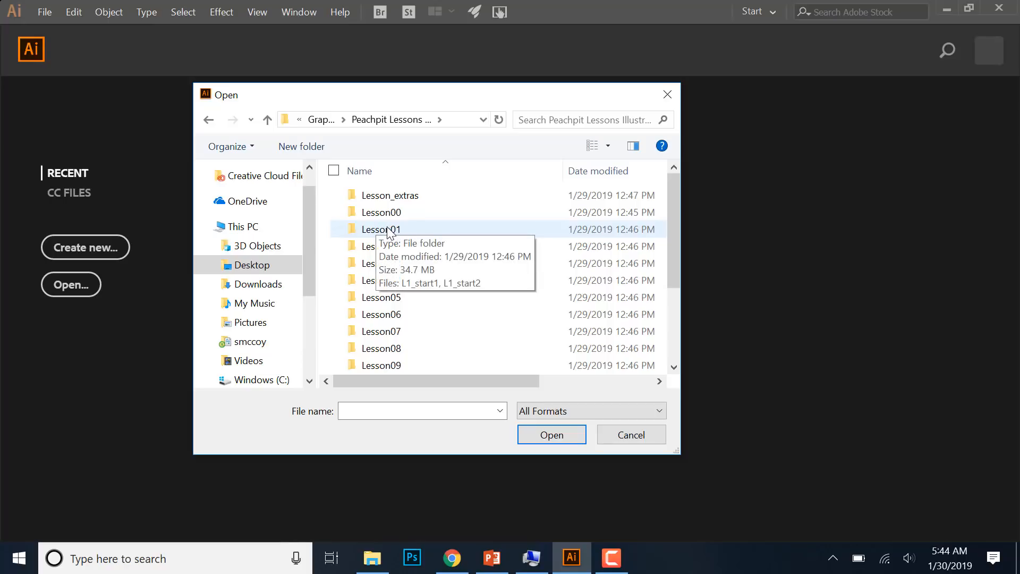
double_click(388, 230)
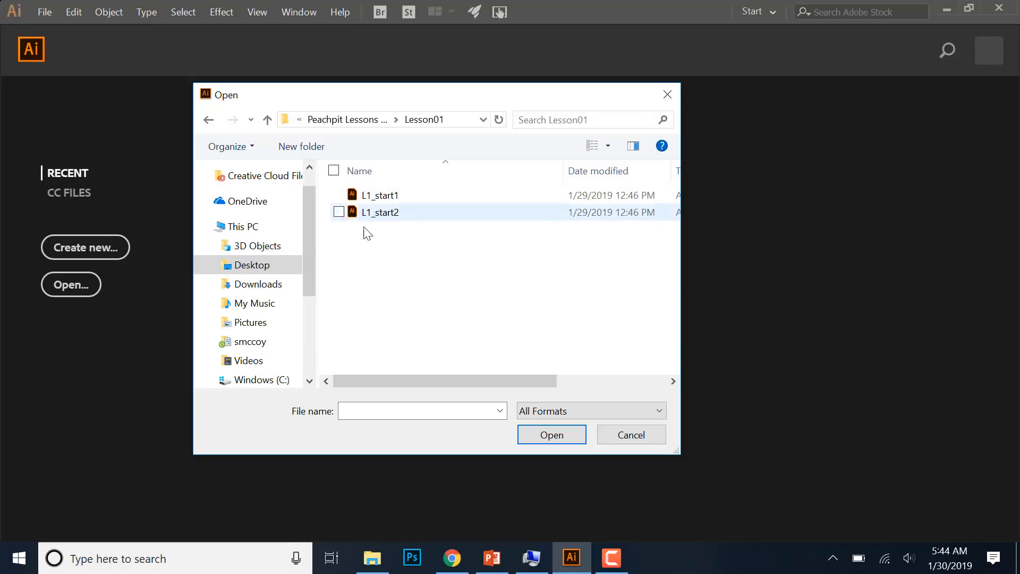
left_click(395, 200)
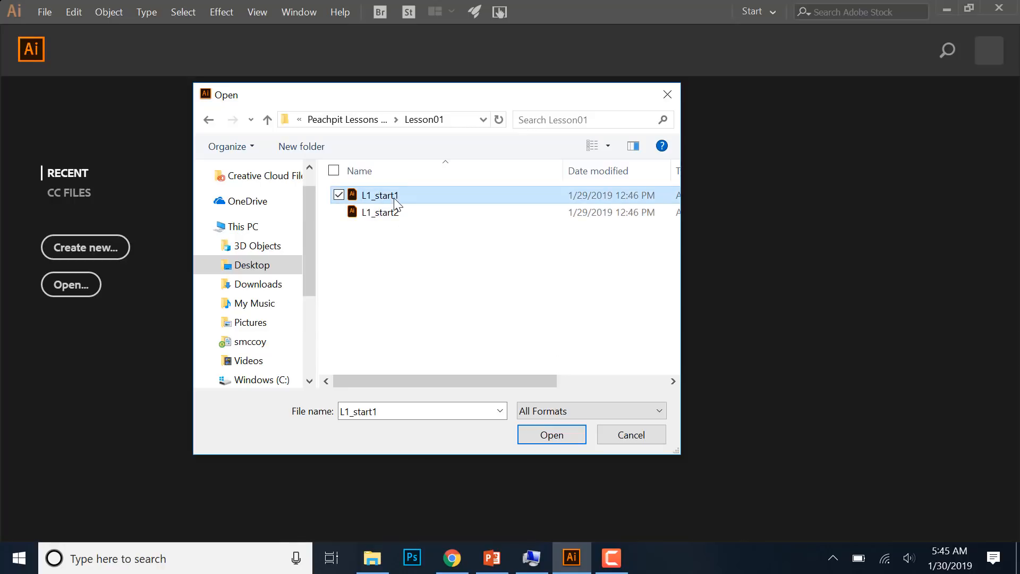
left_click(387, 215, "ctrl")
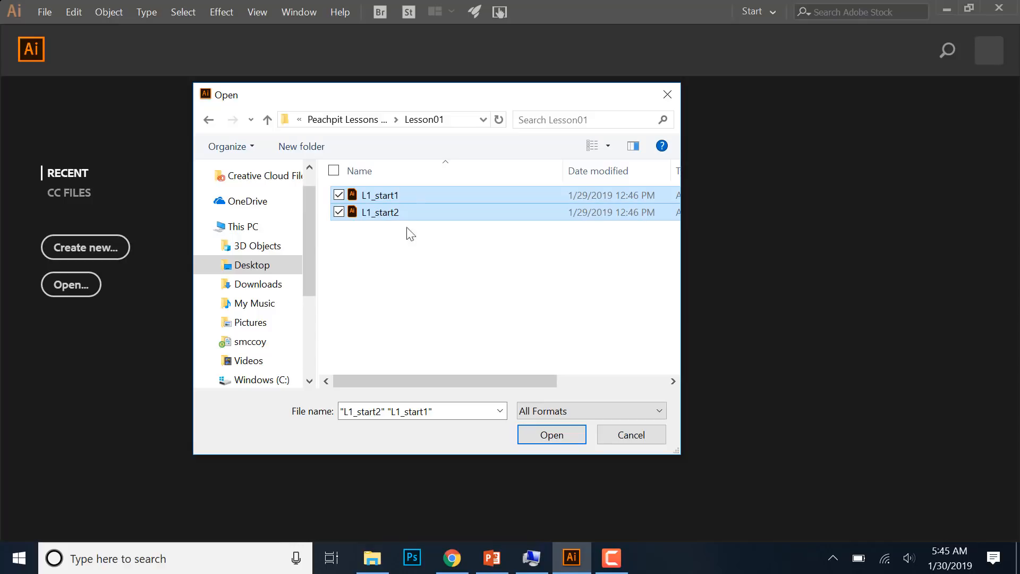
left_click(552, 433)
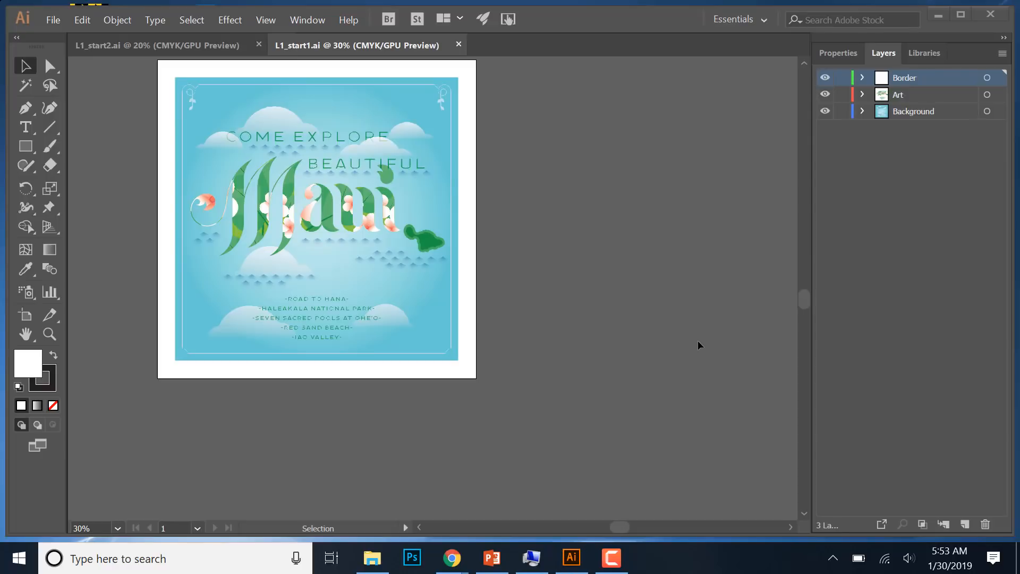
Compare the artwork in the L1_start1.ai and L1_start2.ai documents by switching between them.
left_click(328, 47)
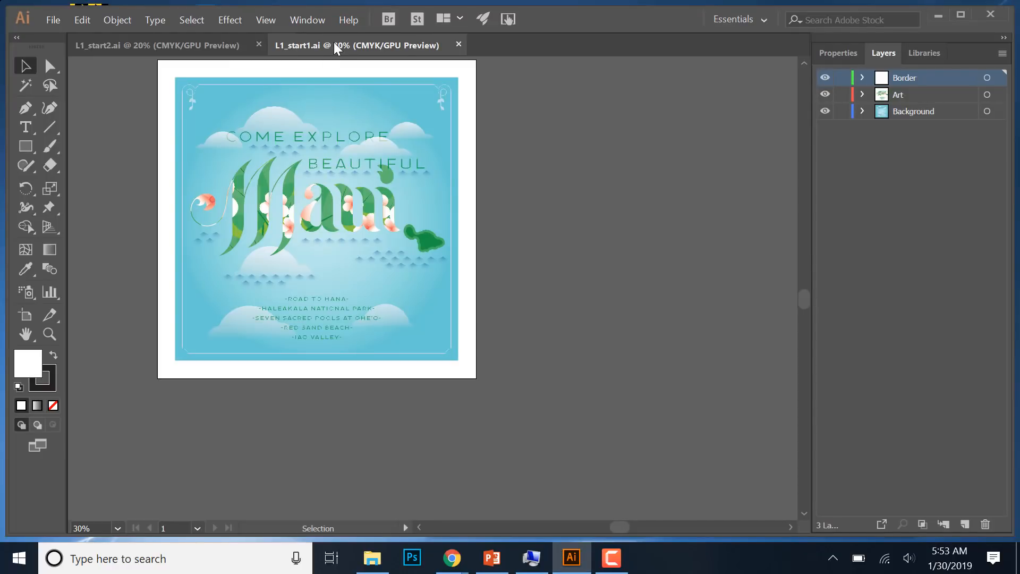
left_click(222, 46)
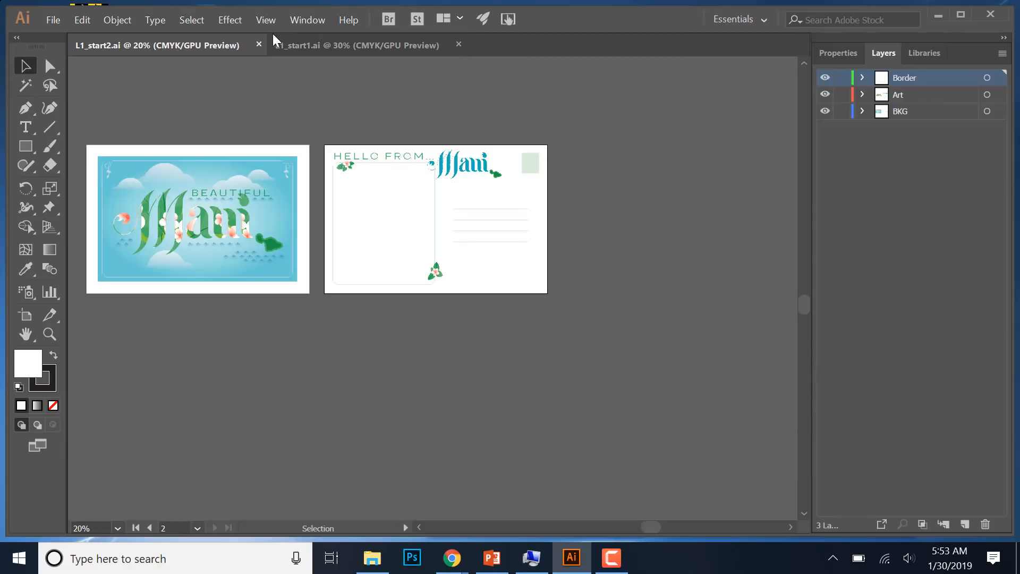
left_click(296, 47)
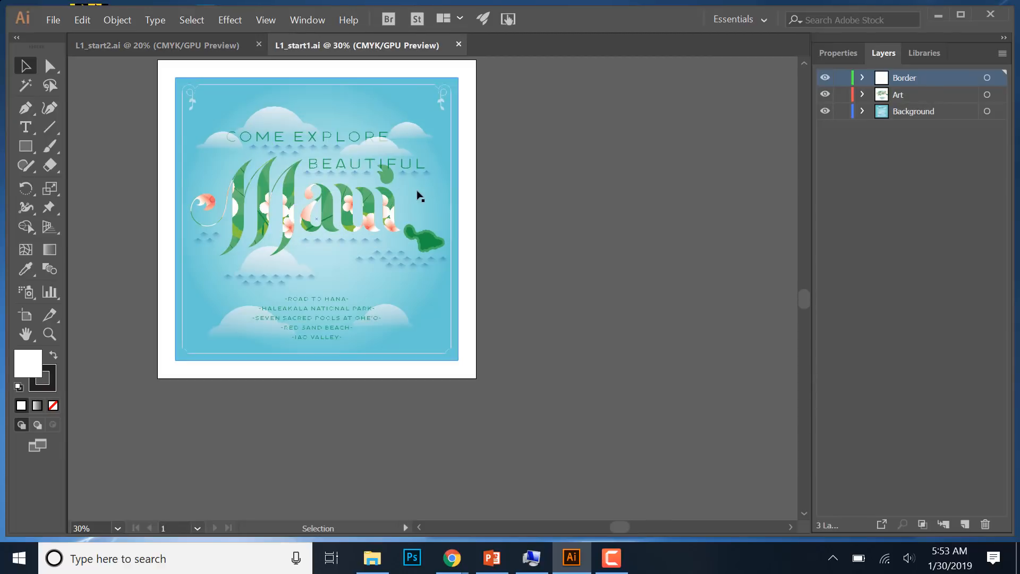
left_click(130, 49)
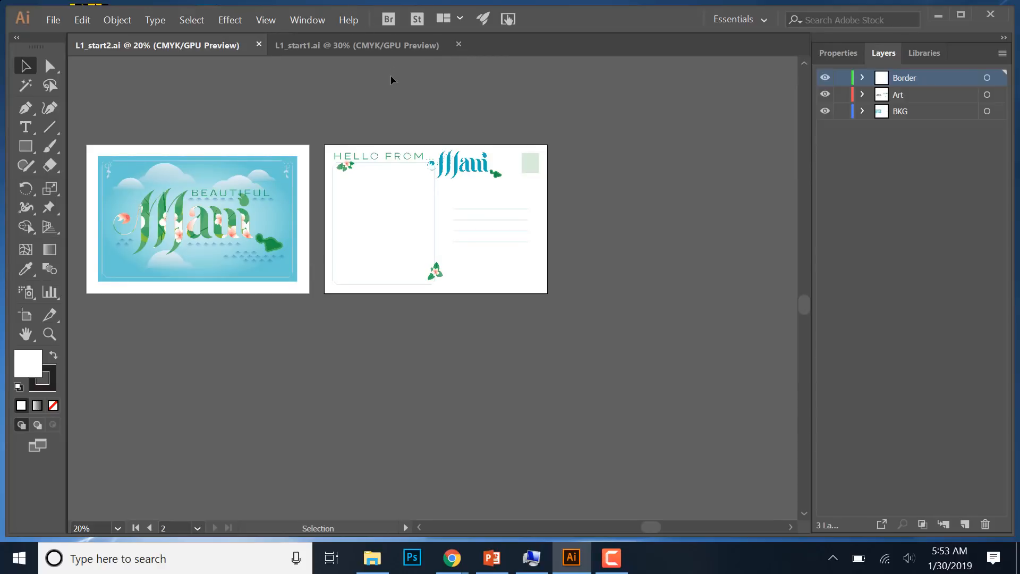
left_click(611, 557)
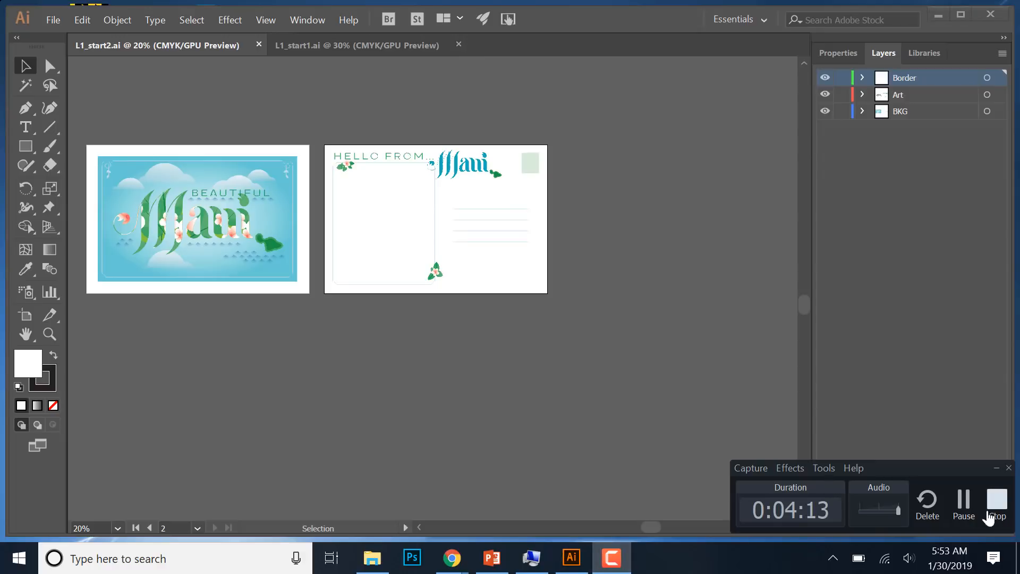
left_click(990, 518)
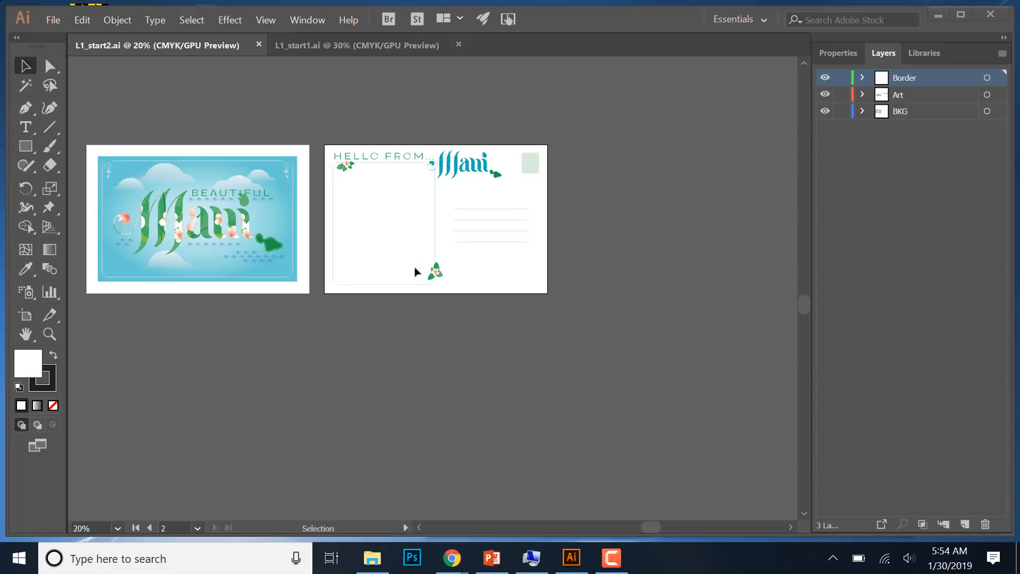
Bring L1_start1.ai to the front and review its document properties and the available libraries.
left_click(348, 46)
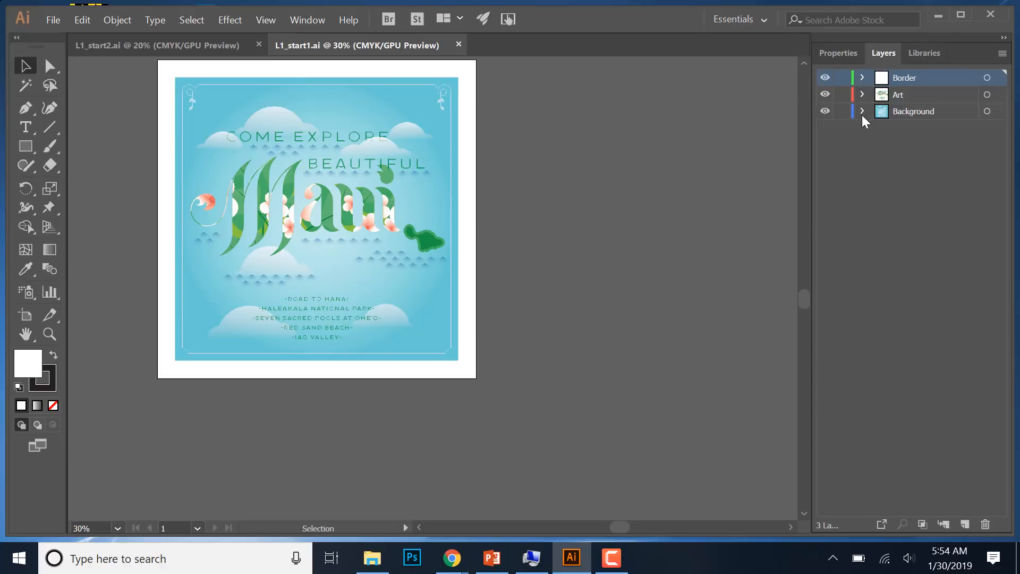
left_click(845, 54)
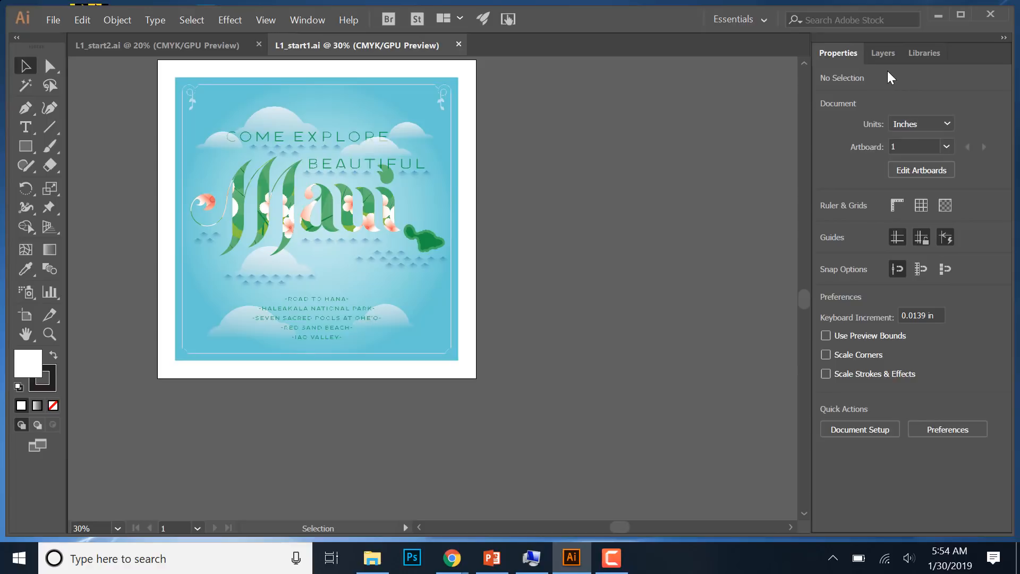
left_click(923, 59)
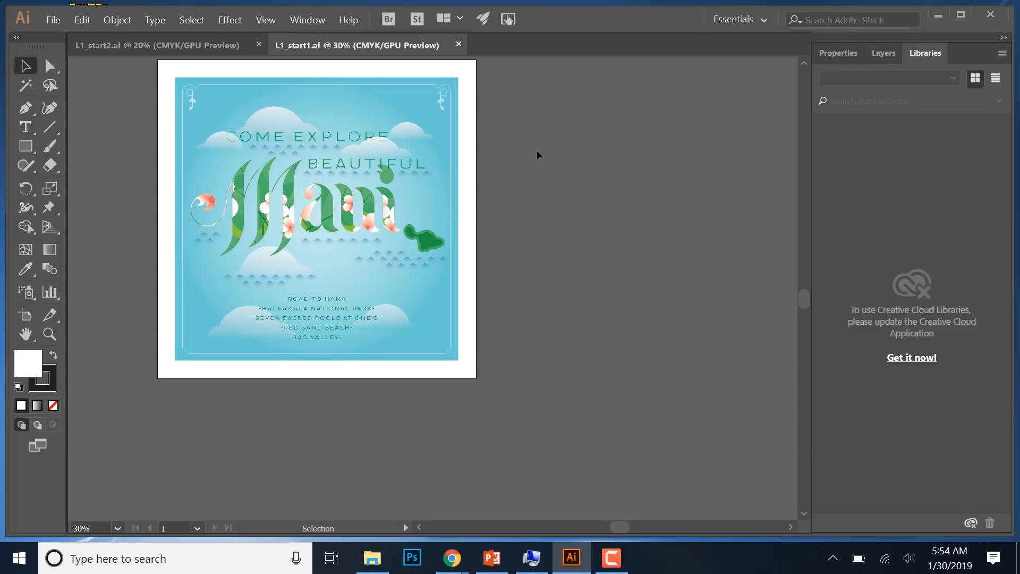
Select the BEAUTIFUL lettering above the Maui title in the L1_start1.ai artwork.
left_click_drag(614, 527, 597, 527)
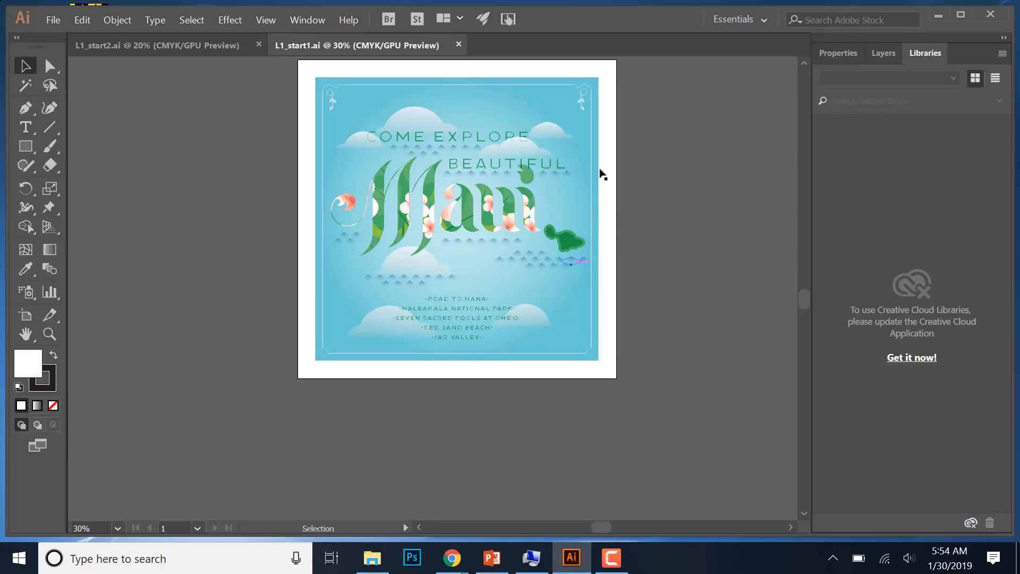
left_click(515, 165)
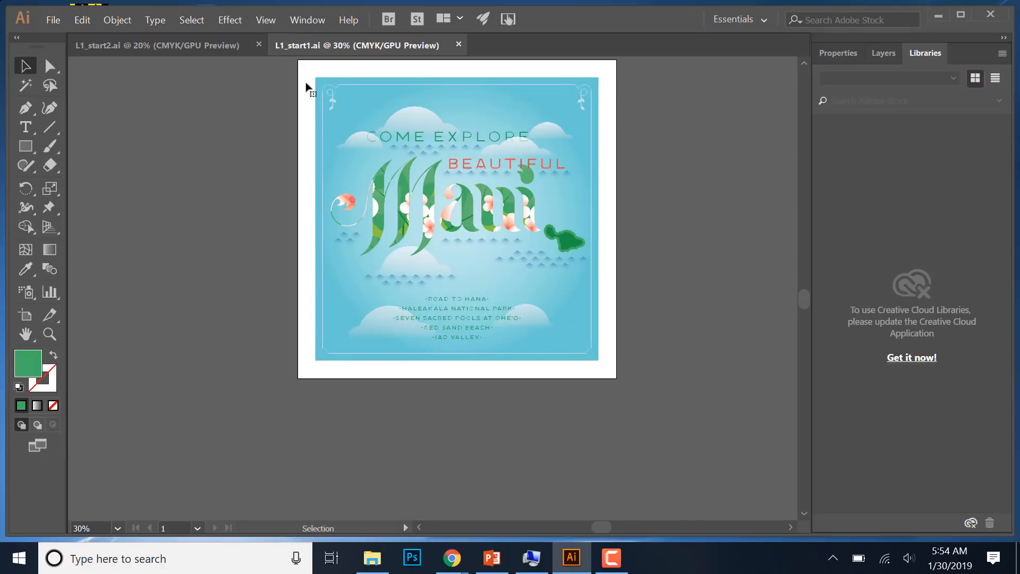
Select all the Maui artwork, move it off the white artboard and place it back on the artboard.
left_click_drag(308, 68, 606, 373)
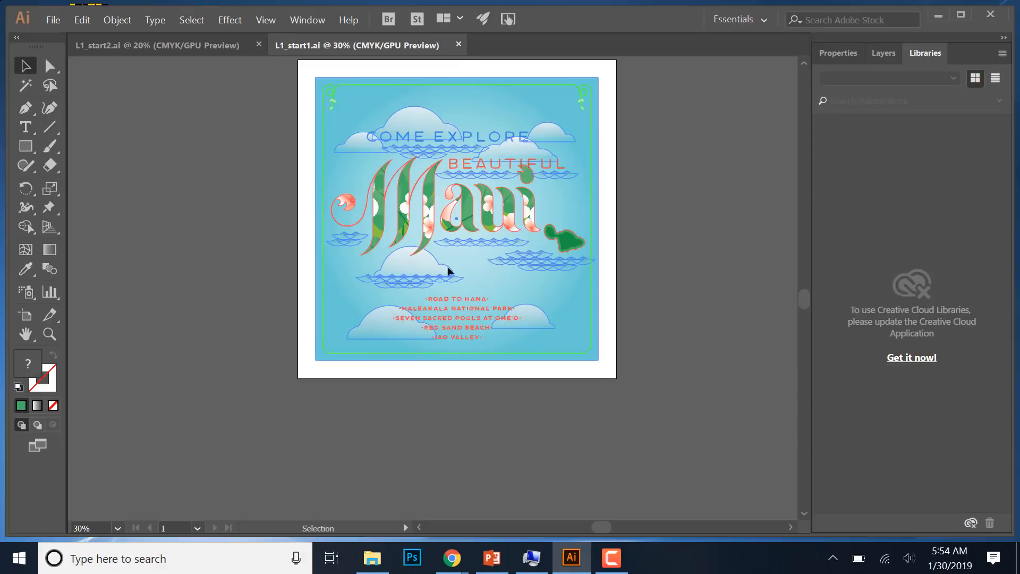
left_click_drag(475, 290, 160, 423)
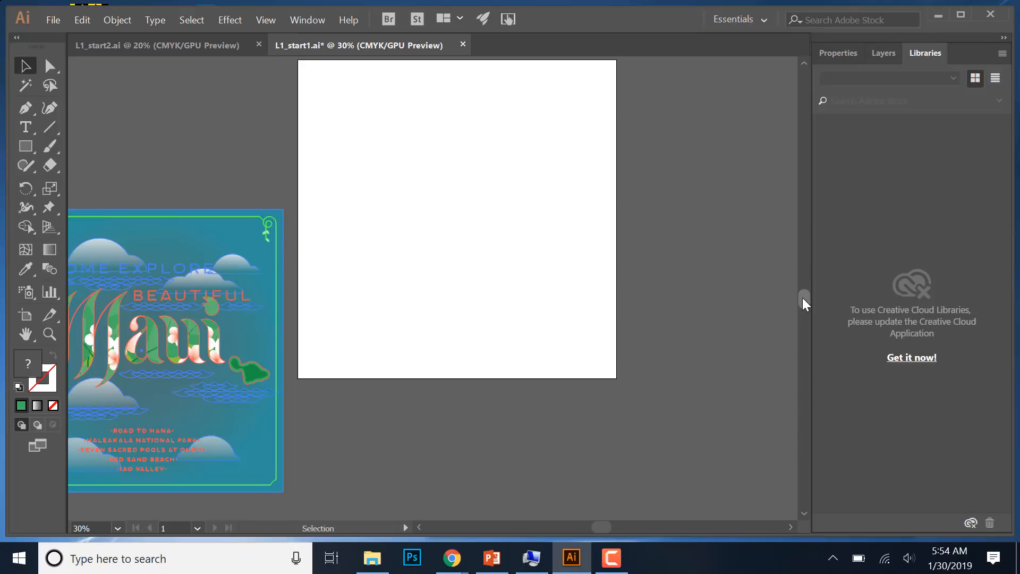
scroll(803, 299, "up", 1)
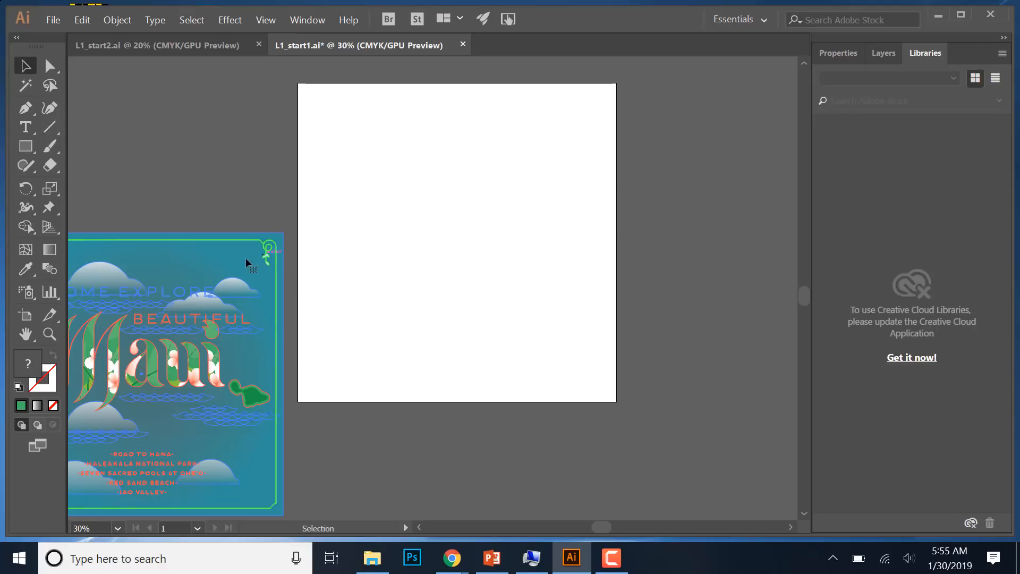
left_click_drag(224, 264, 535, 133)
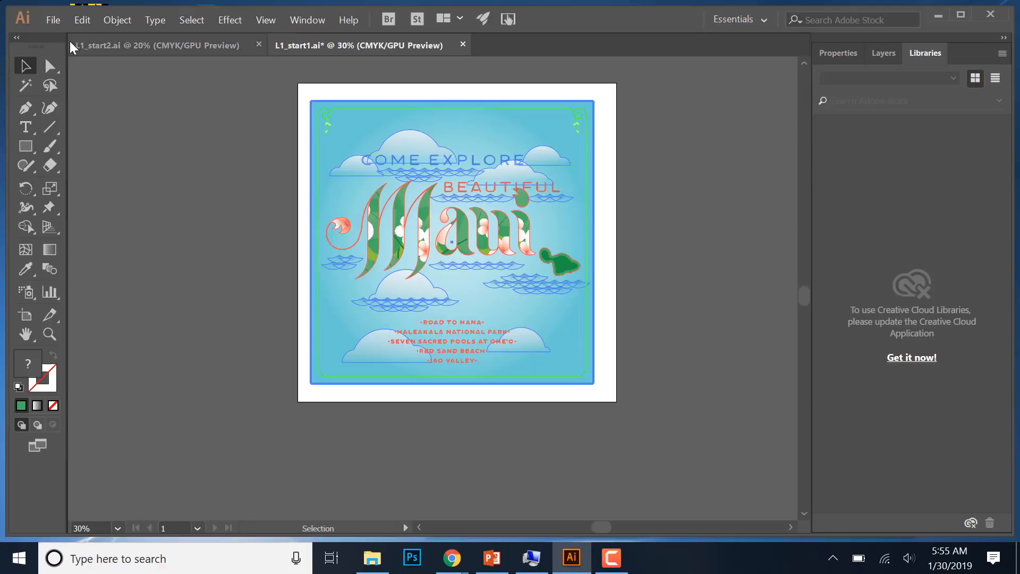
Float the tools away from their dock and reveal the hidden tools behind Direct Selection and Line Segment.
left_click_drag(33, 42, 57, 70)
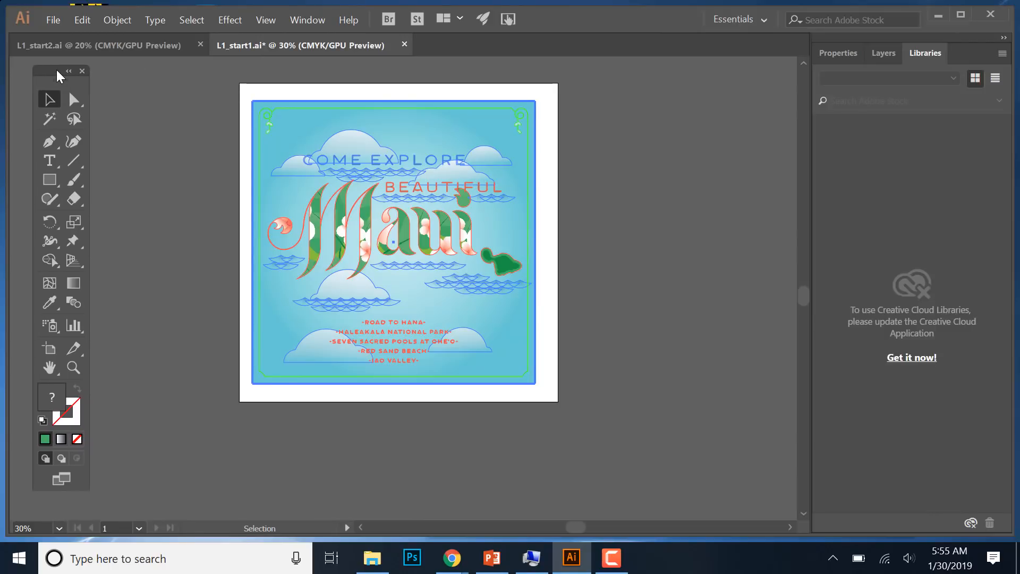
left_click(75, 97)
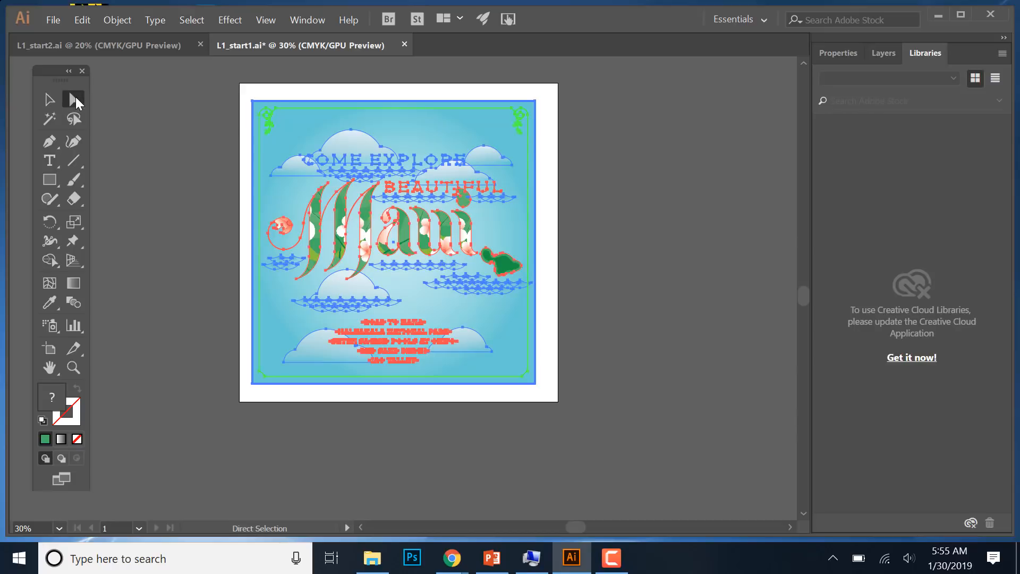
left_click(76, 97)
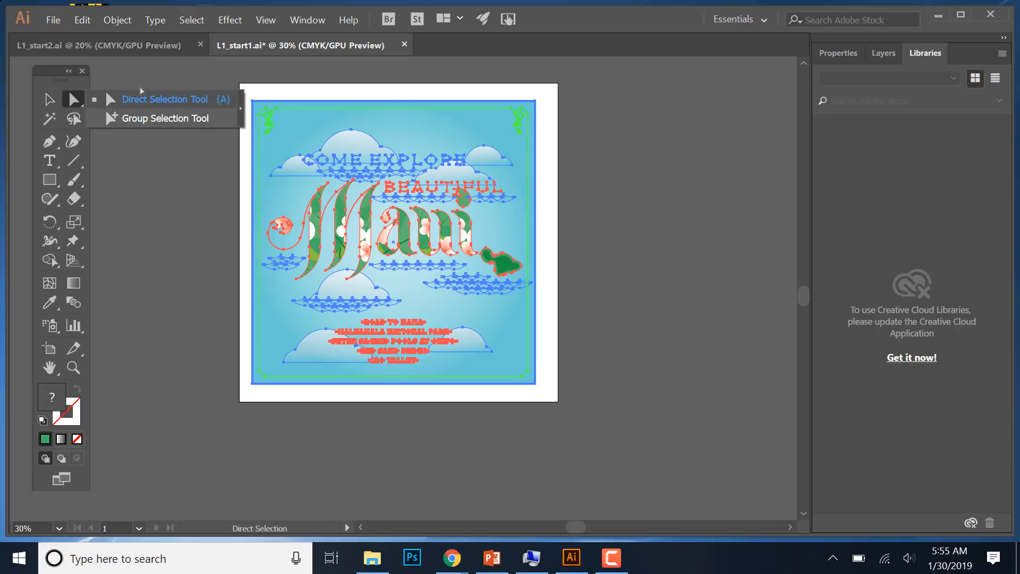
left_click(148, 160)
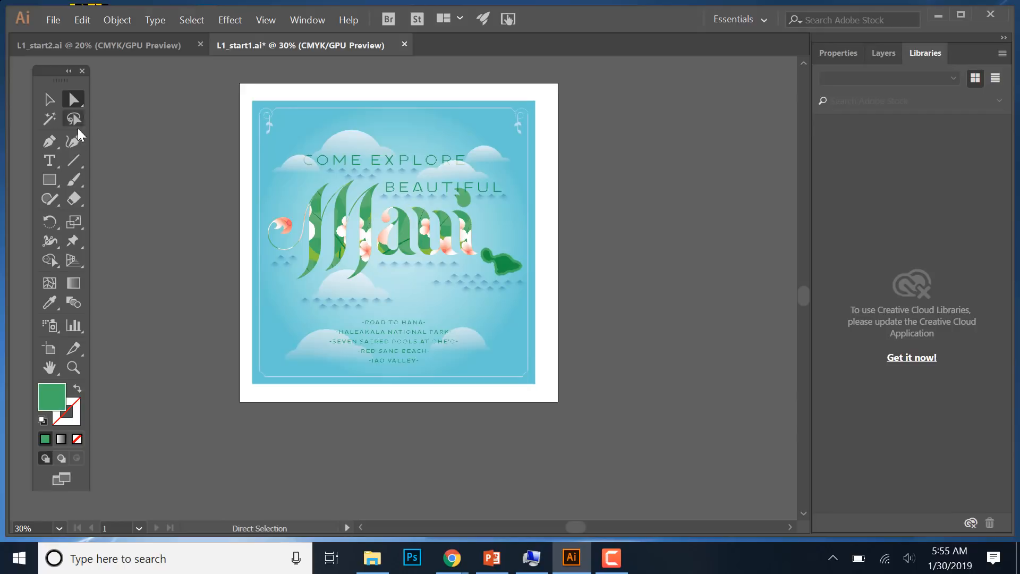
left_click(81, 164)
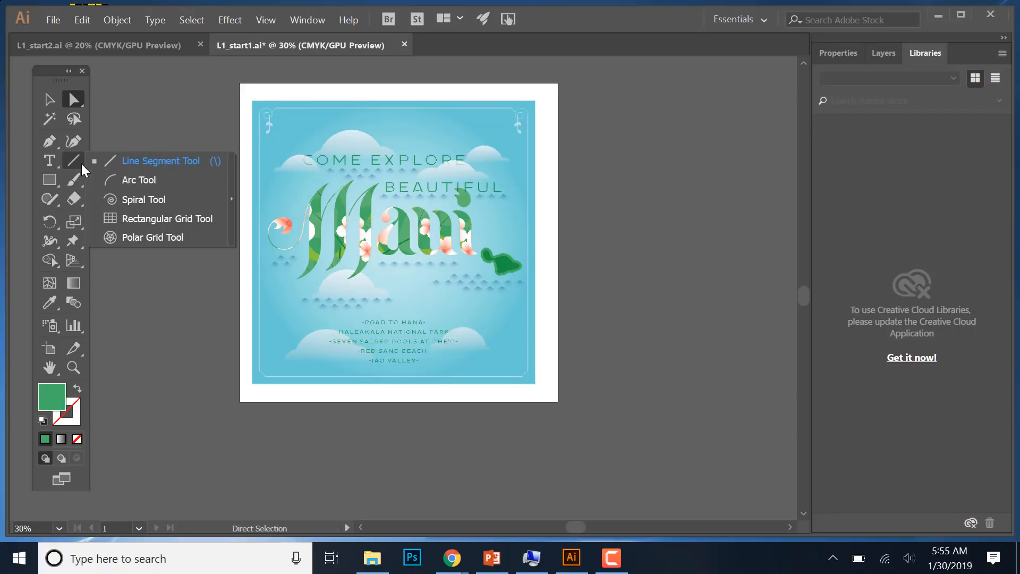
left_click(199, 344)
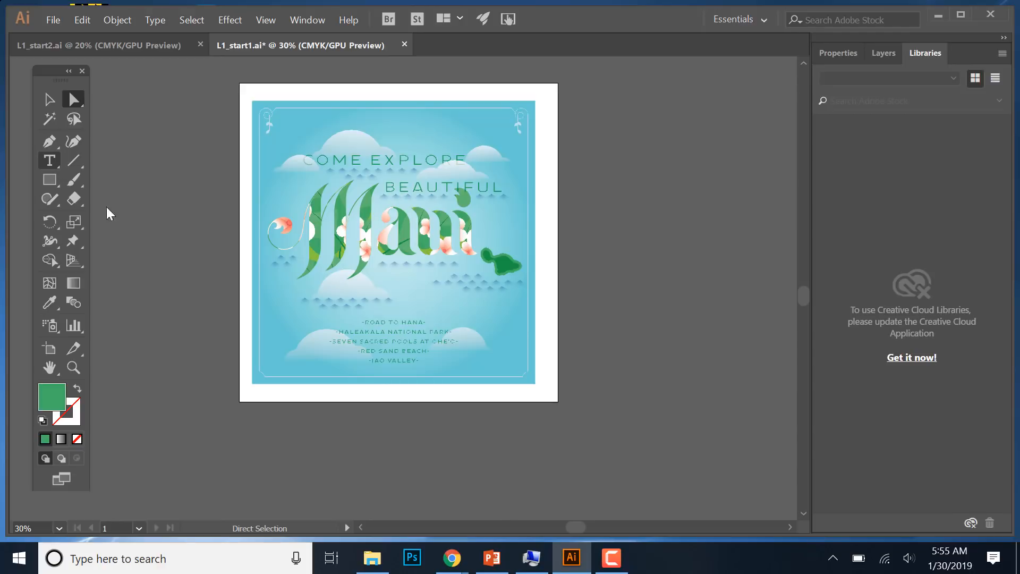
Try the Type tool in the empty area beside the artboard and return to the Selection tool.
key("t")
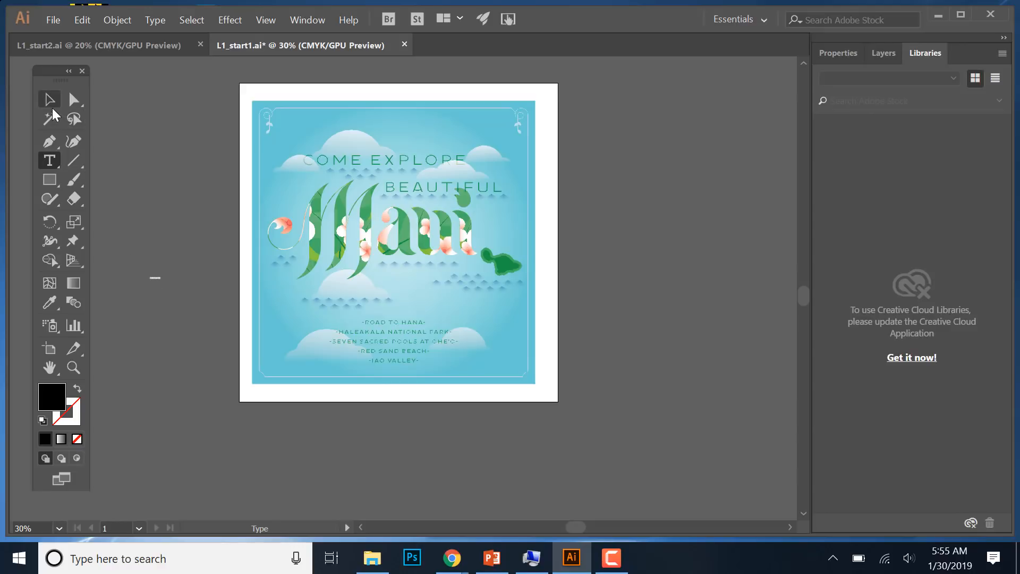
left_click(49, 100)
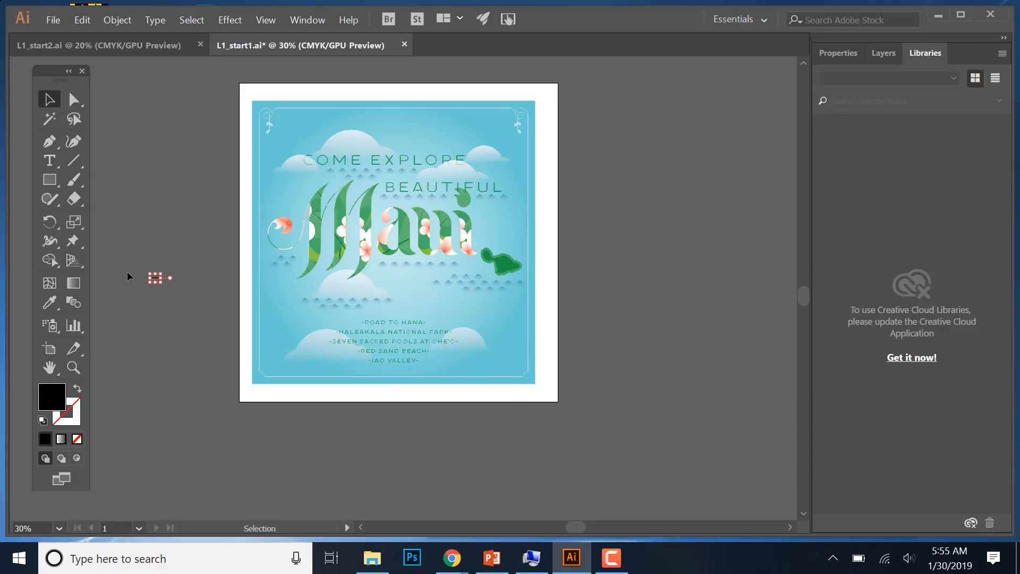
left_click(128, 276)
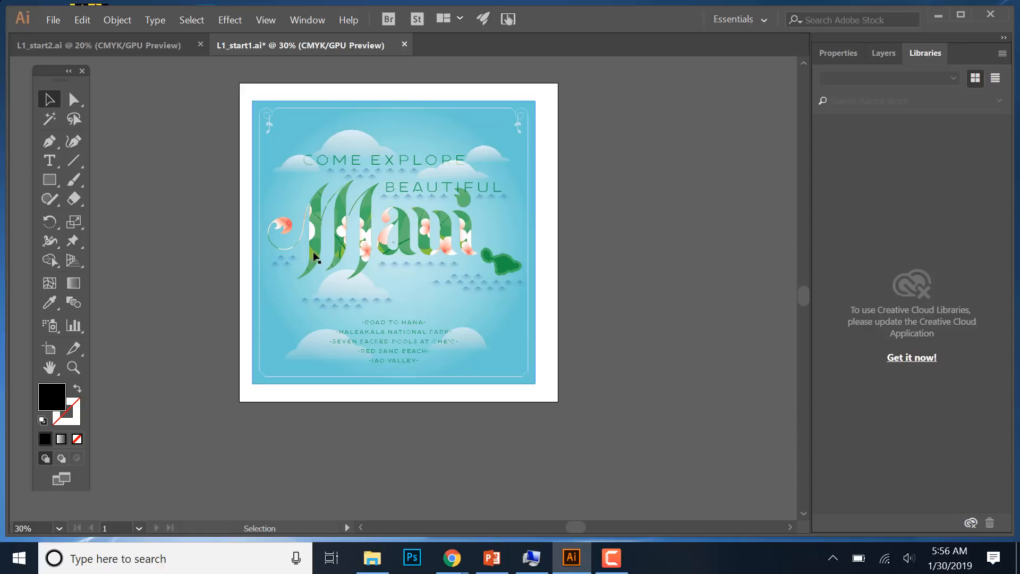
Move the letter M of the Maui title off the artboard, undo the move and deselect the letter.
left_click(320, 254)
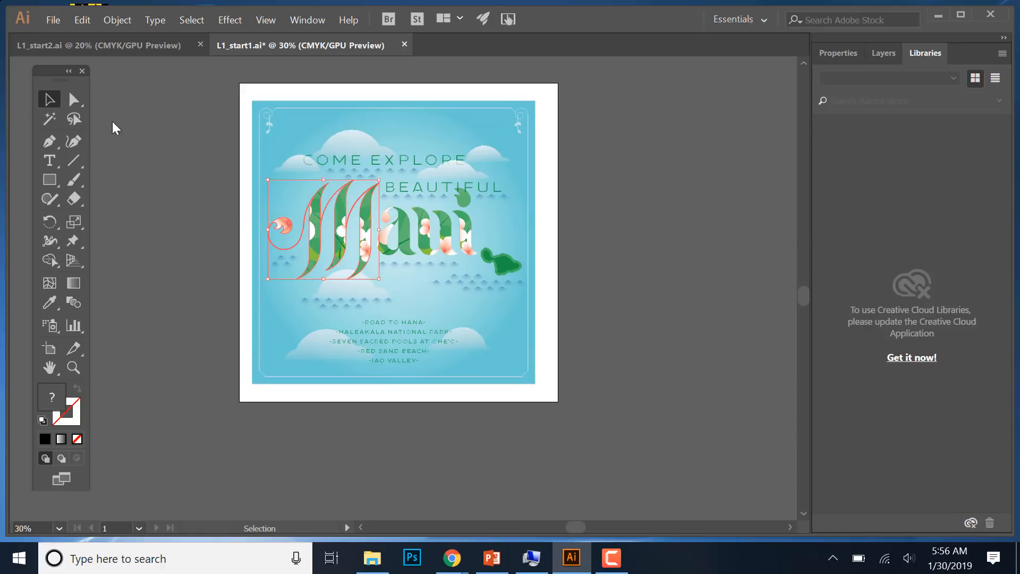
left_click_drag(311, 254, 162, 307)
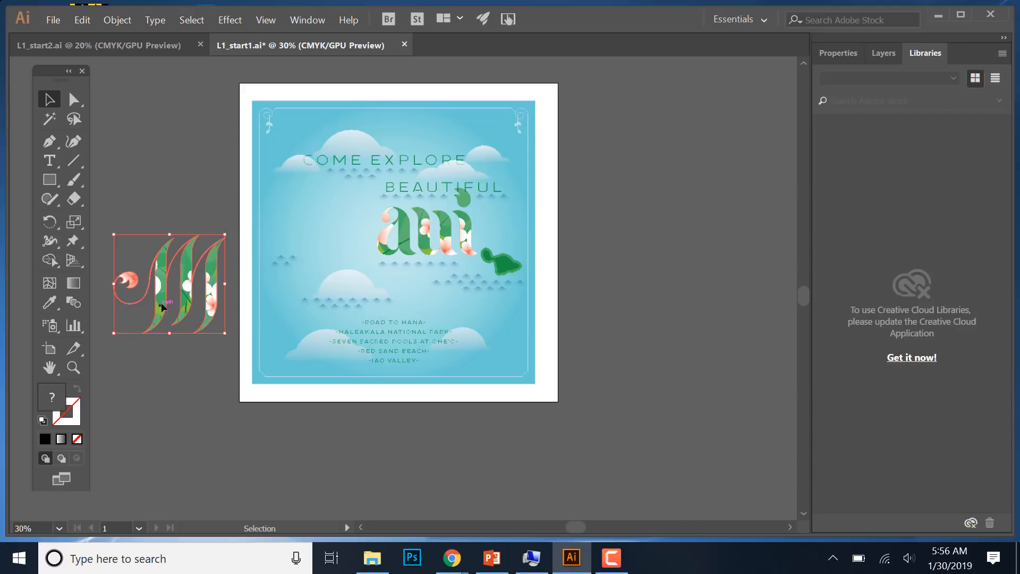
mouse_move(162, 307)
left_mouse_down()
mouse_move(316, 250)
mouse_move(153, 293)
left_mouse_up()
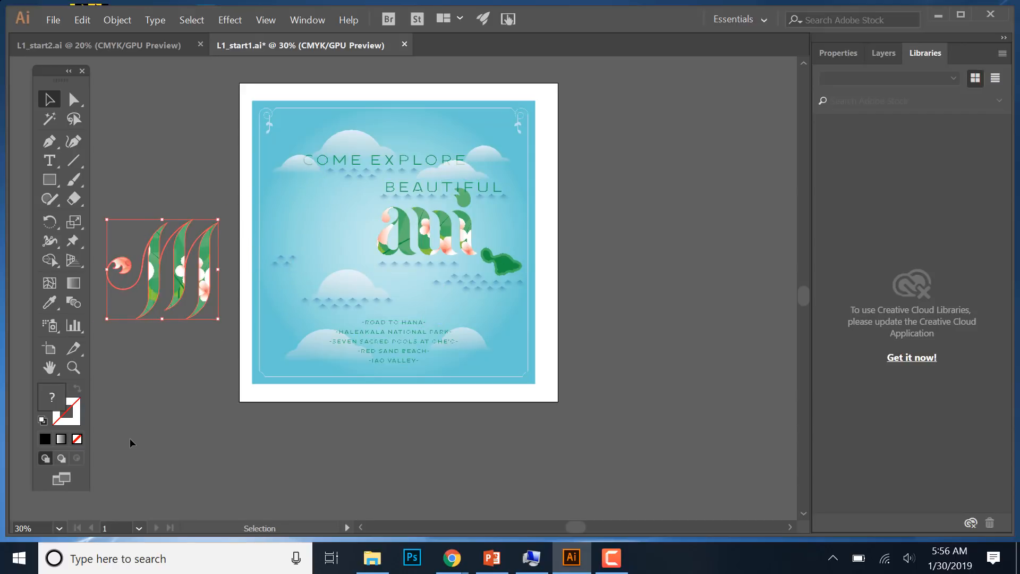
key("ctrl+z")
left_click(131, 442)
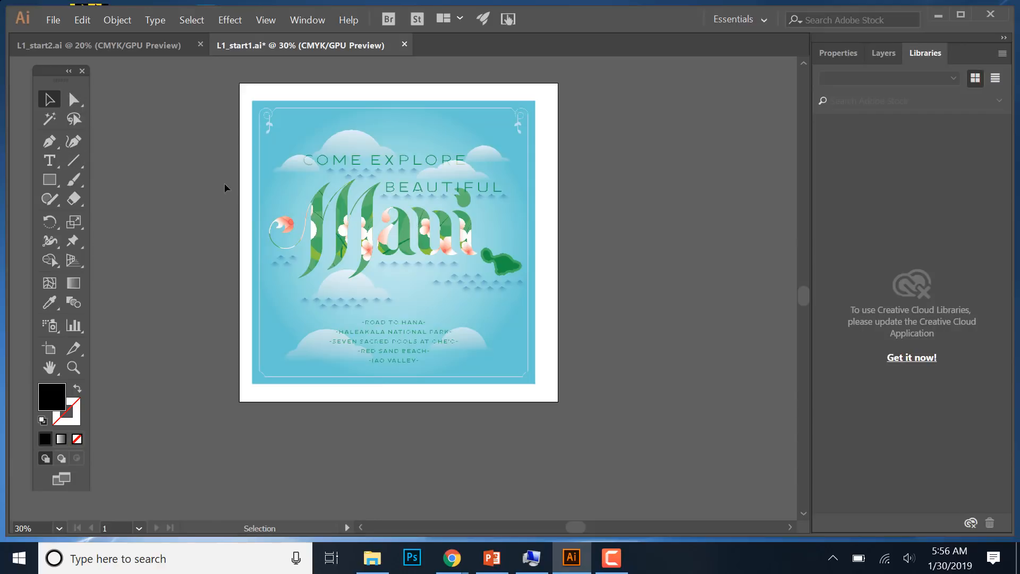
Select in turn the blue background, the COME EXPLORE lettering, the cloud under the M and the large cloud near the lower edge.
left_click(294, 135)
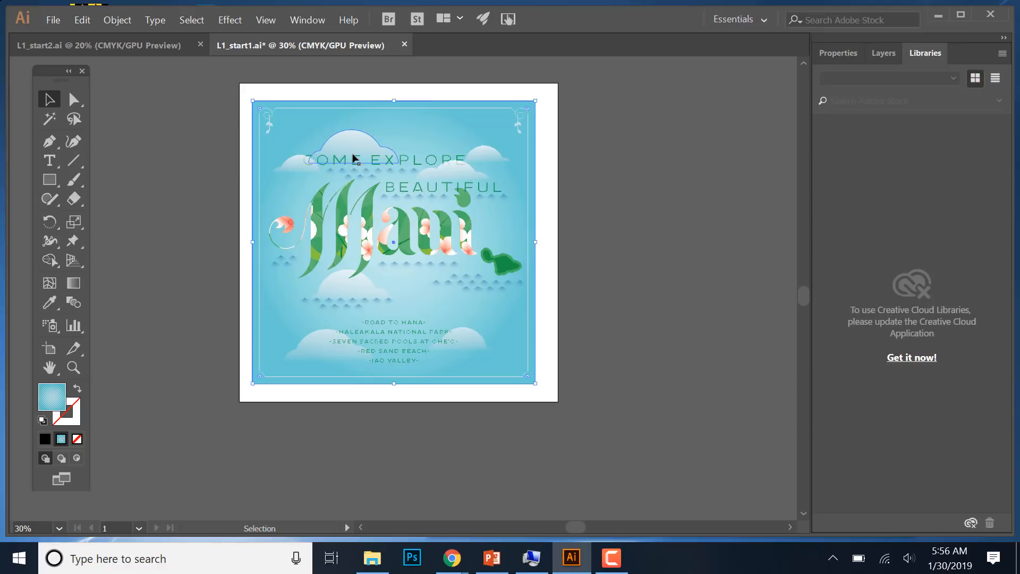
left_click(384, 162)
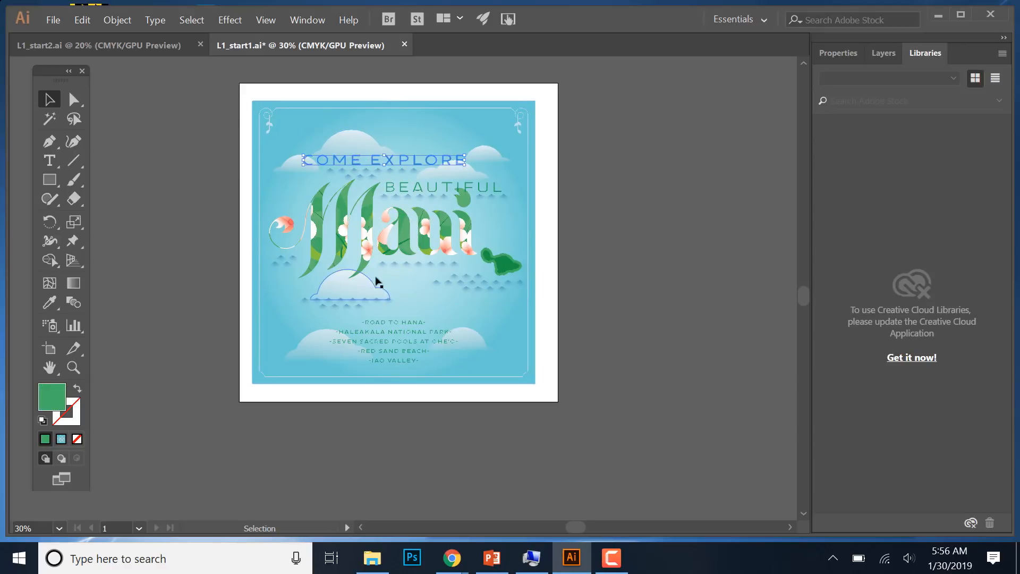
left_click(375, 288)
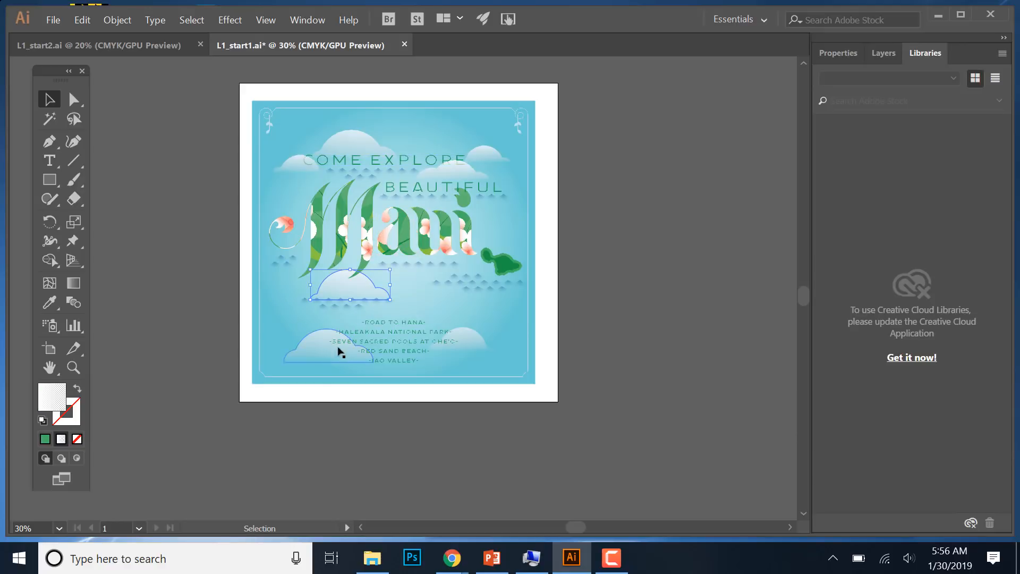
left_click(332, 351)
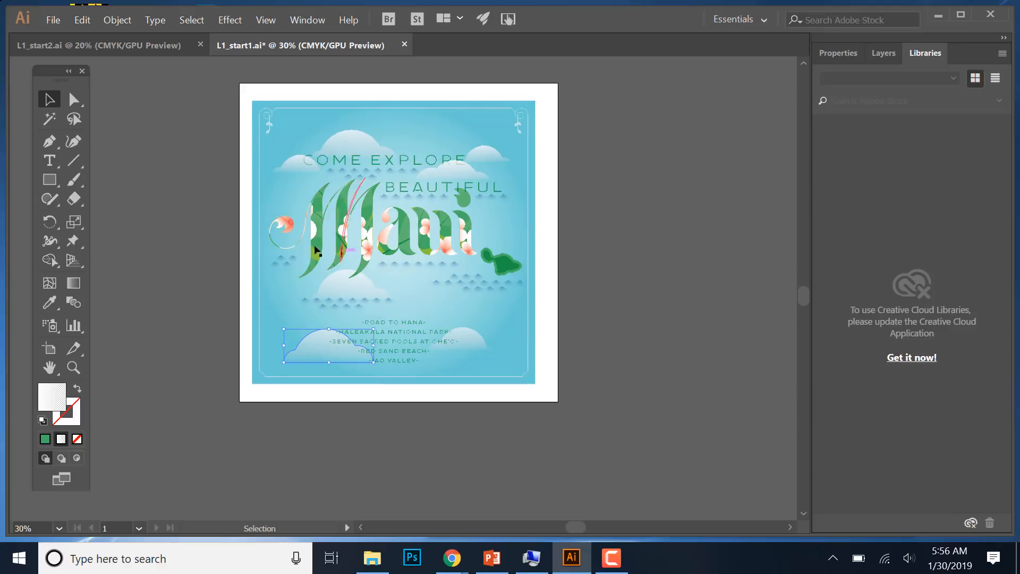
Move the letters M and a of the Maui title off the artboard and set them side by side below its lower-left corner.
left_click_drag(317, 250, 190, 315)
left_click_drag(383, 238, 210, 424)
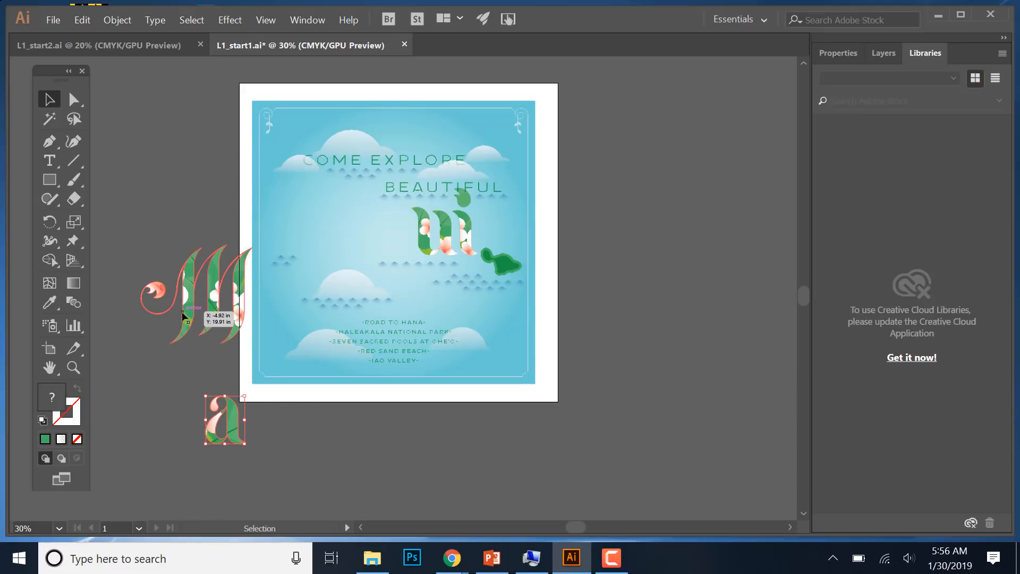
left_click_drag(185, 317, 138, 429)
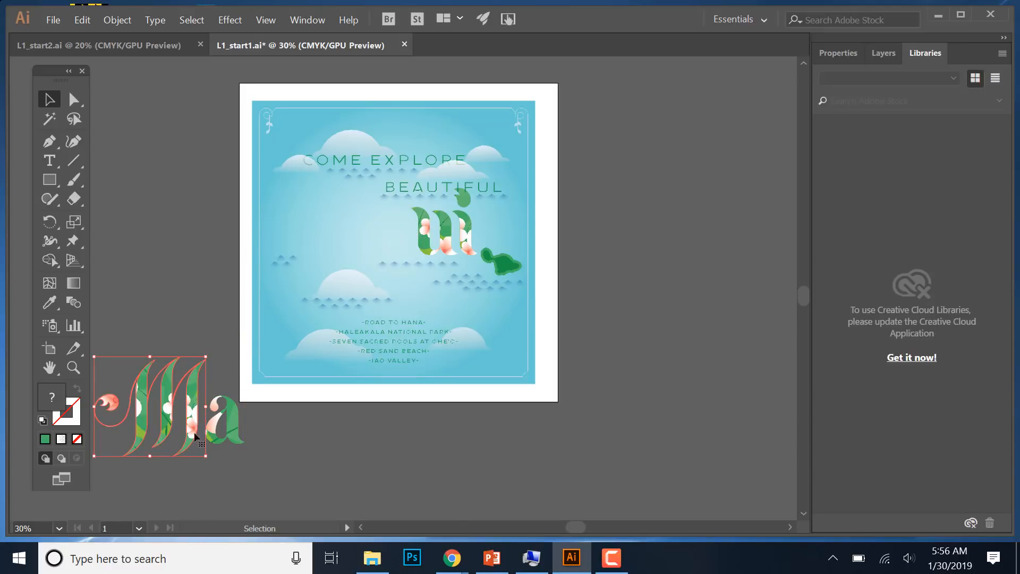
Group the displaced letters M and a, and shift the group slightly upward.
left_click(128, 227)
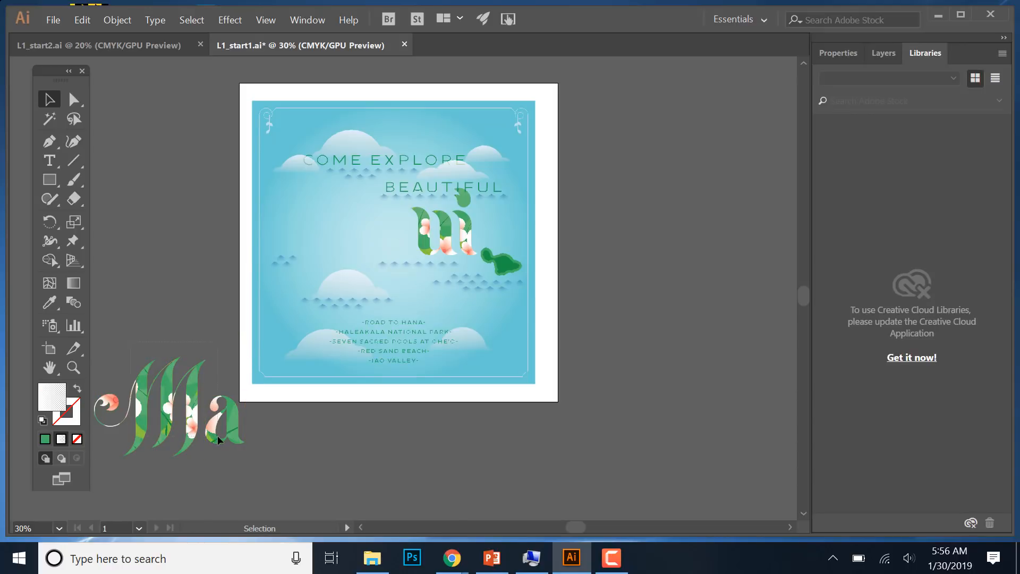
left_click_drag(231, 448, 233, 449)
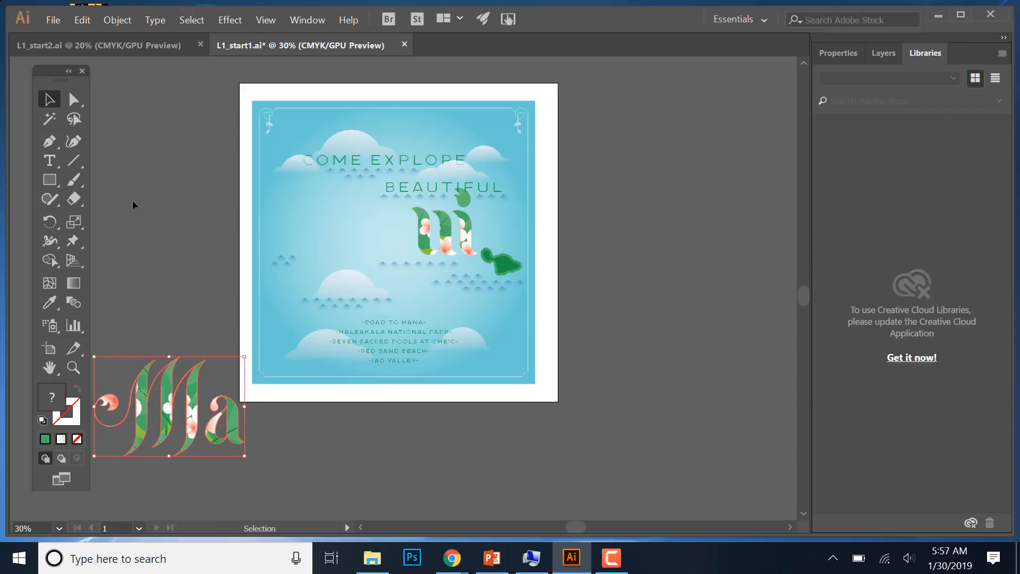
left_click(155, 268)
left_click(112, 17)
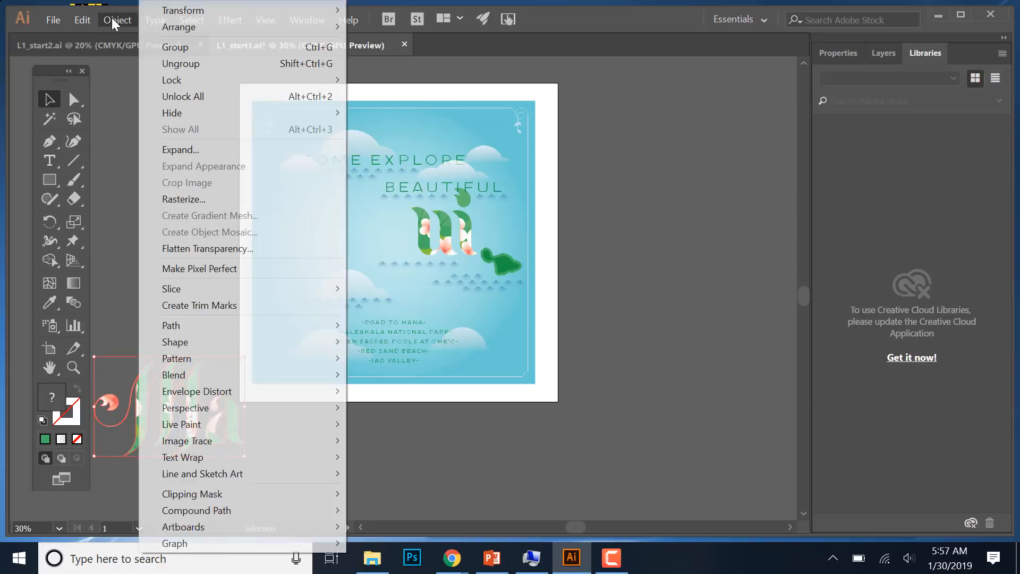
left_click(192, 49)
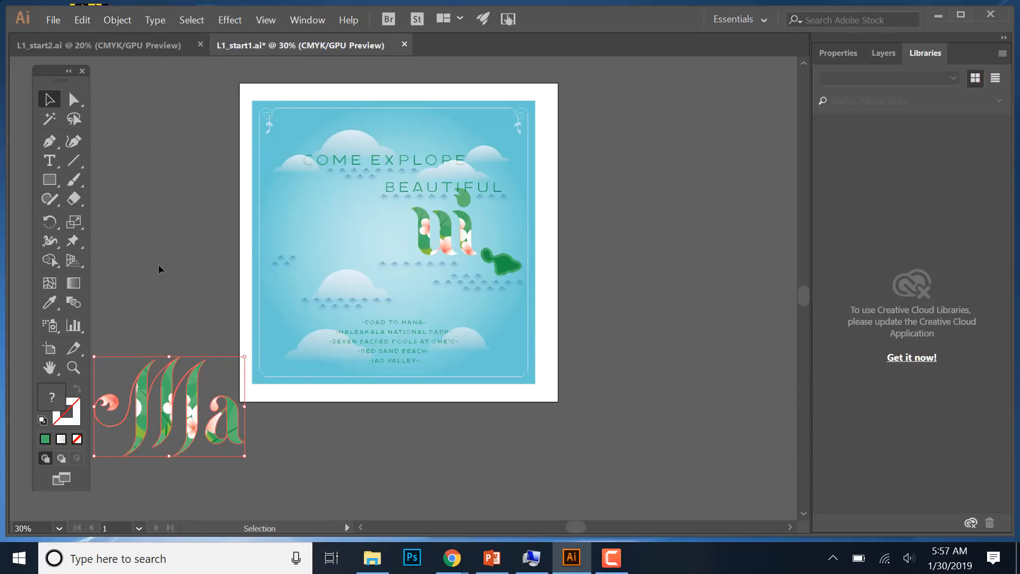
mouse_move(192, 404)
left_mouse_down()
mouse_move(195, 360)
mouse_move(195, 389)
left_mouse_up()
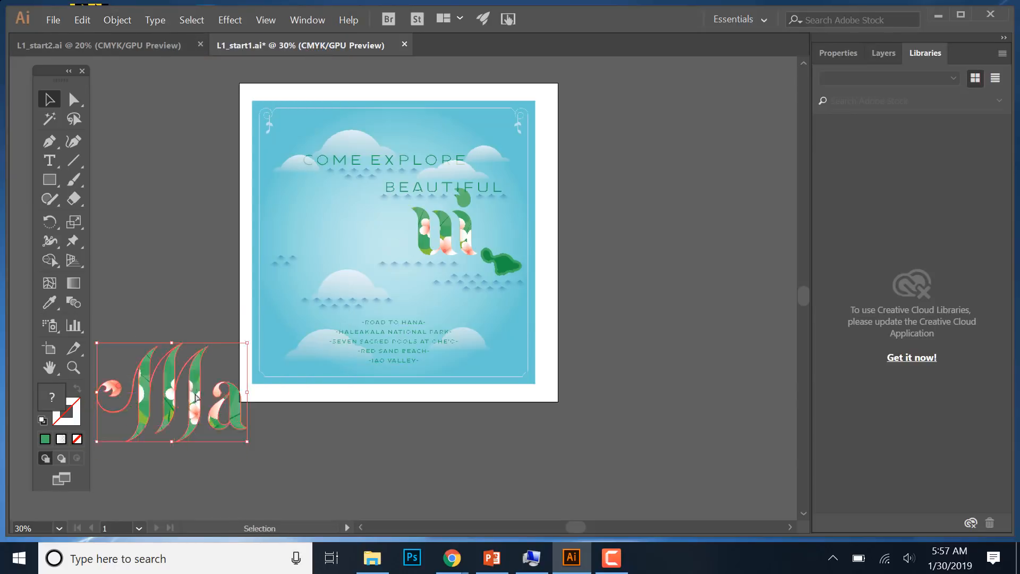
left_click(114, 159)
Use the Direct Selection tool to reshape the grouped M by pulling the top anchor of its first stem to the left.
left_click(73, 99)
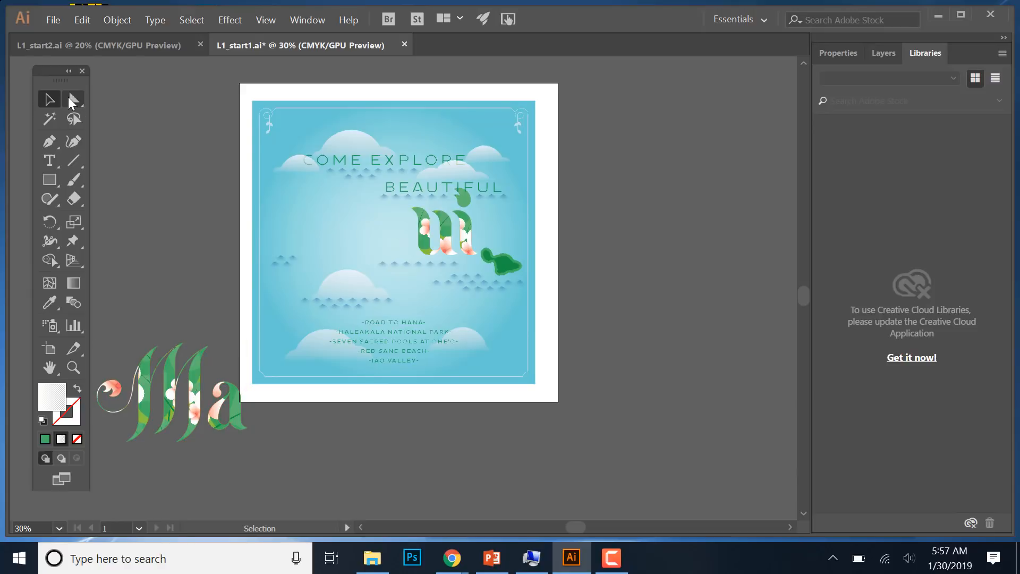
left_click(199, 372)
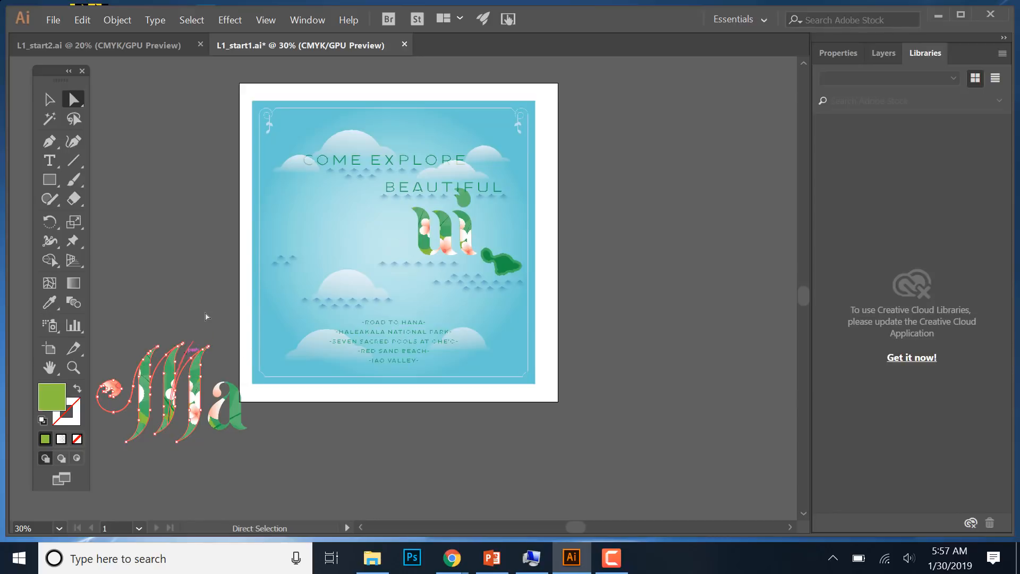
key("ctrl")
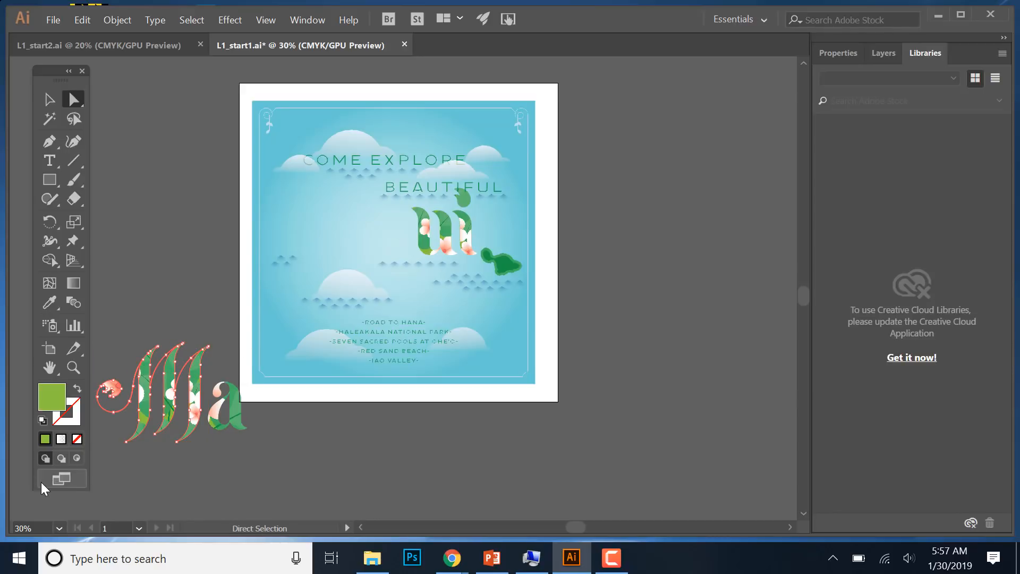
left_click(73, 367)
left_click(162, 392)
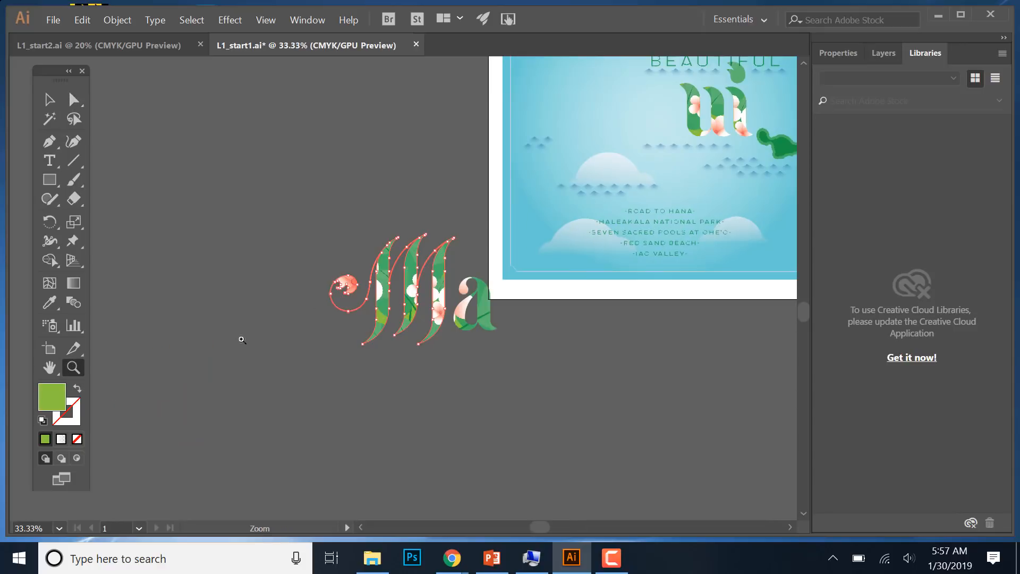
left_click(442, 292)
left_click(368, 287)
left_click(369, 287)
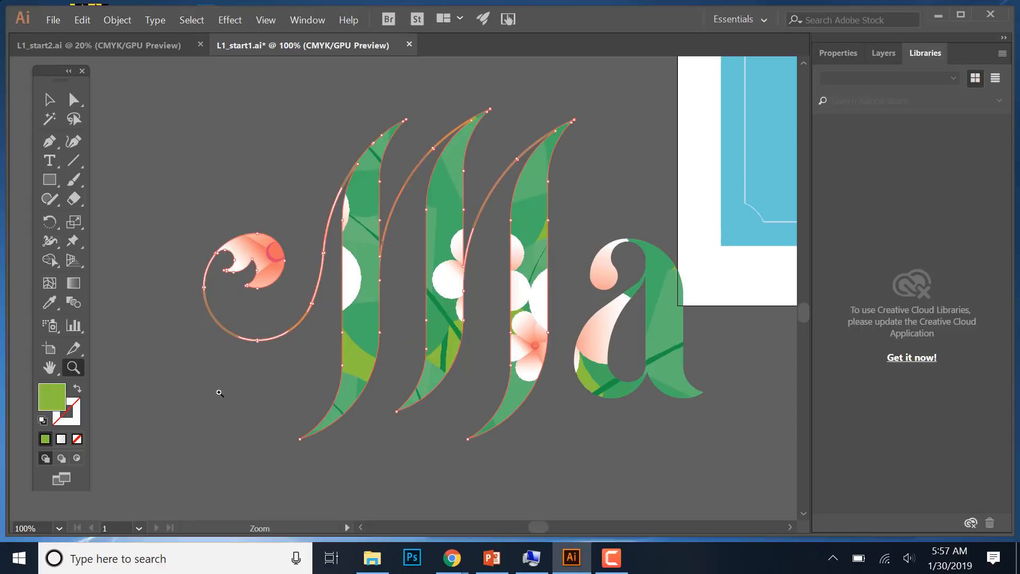
left_click(73, 99)
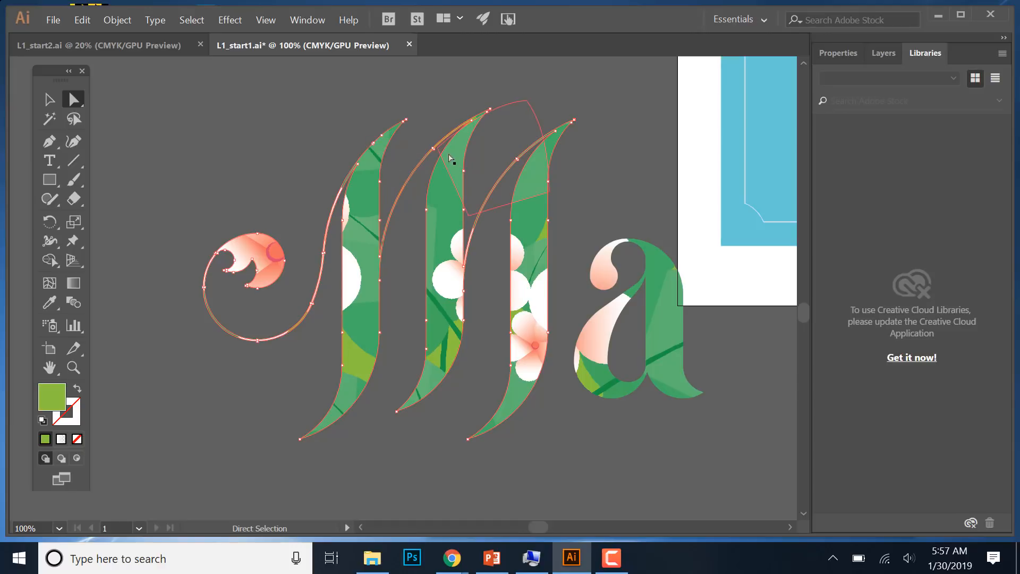
mouse_move(406, 119)
left_mouse_down()
mouse_move(432, 108)
mouse_move(456, 112)
mouse_move(365, 109)
left_mouse_up()
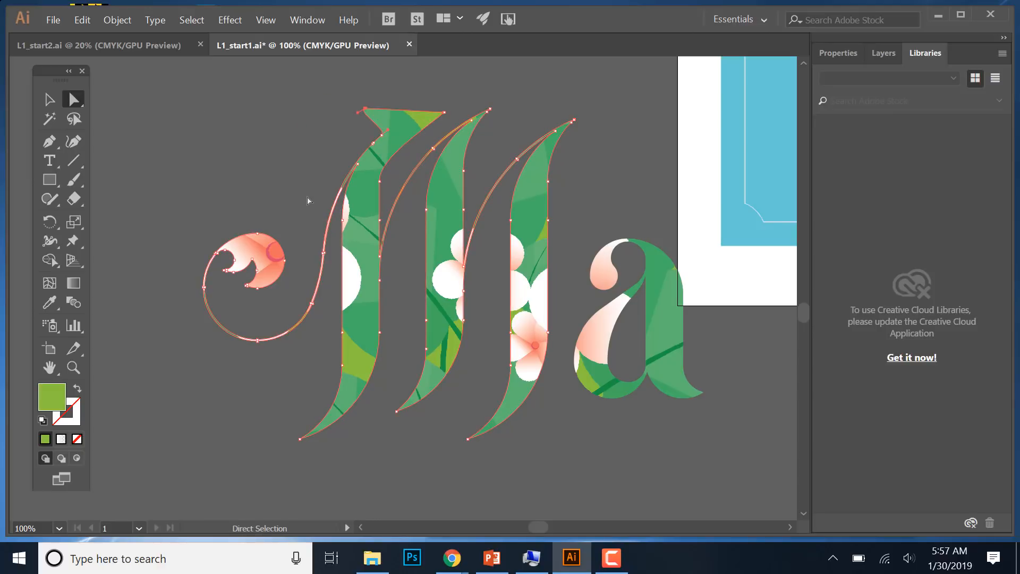
Undo the reshaping of the M's first stem and deselect the artwork.
key("ctrl+z")
key("ctrl+z")
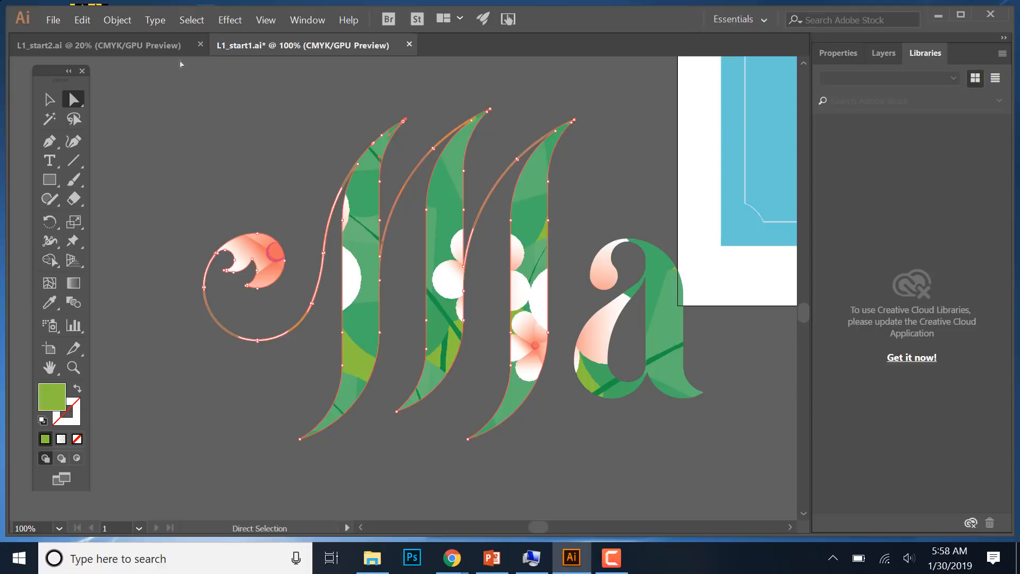
left_click(83, 21)
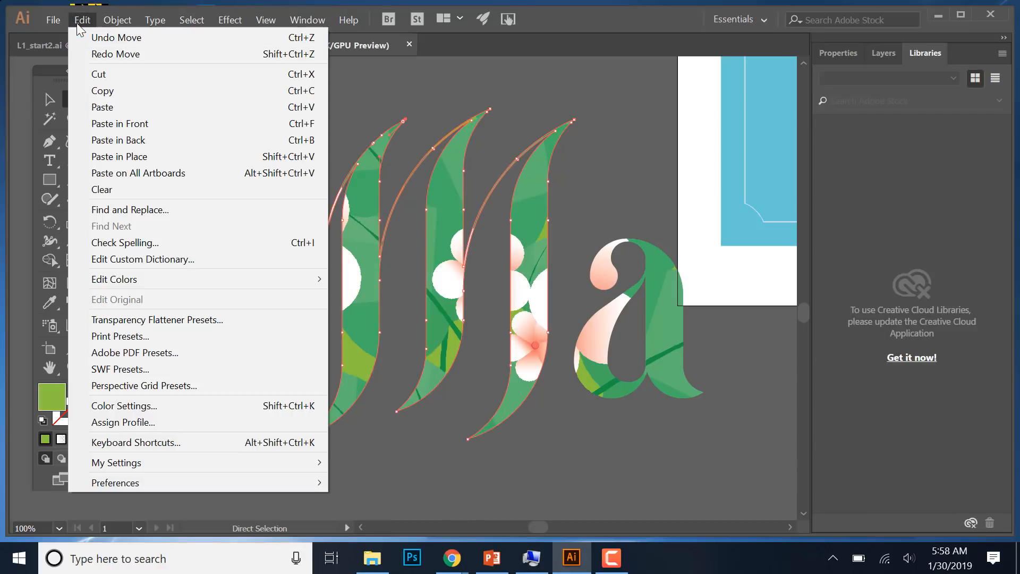
mouse_move(118, 21)
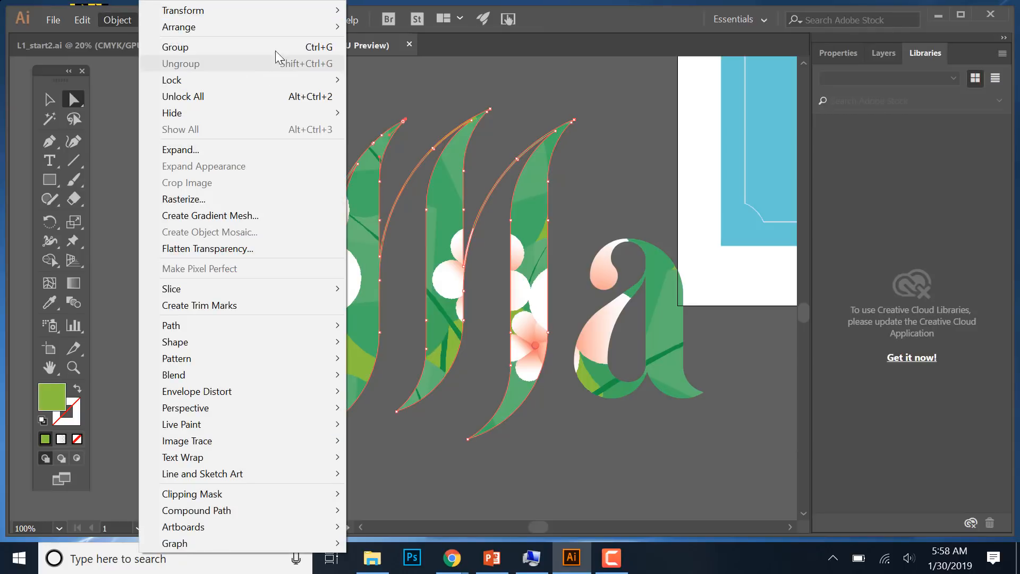
left_click(334, 98)
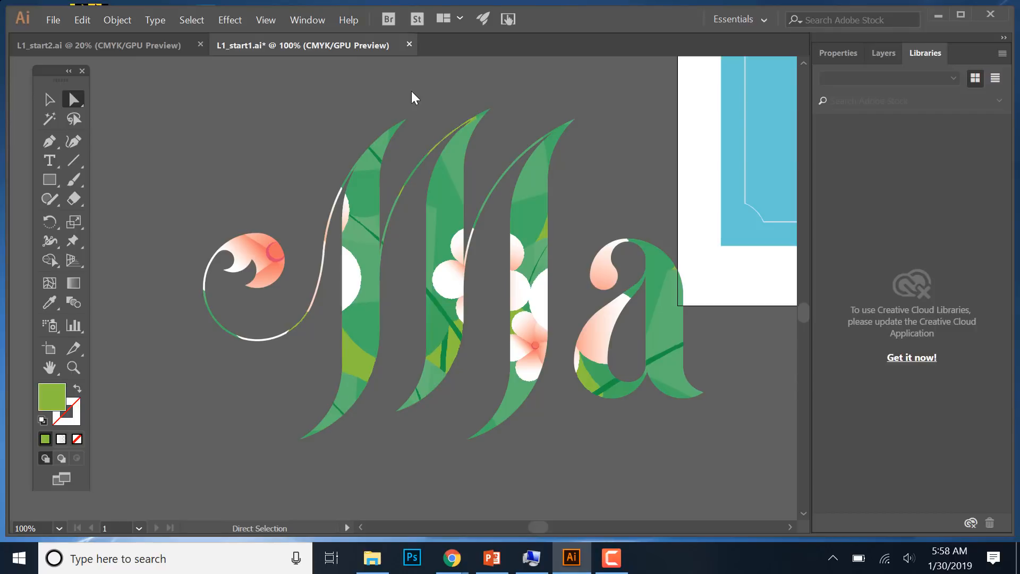
Move the grouped letters M and a back onto the artboard with the Selection tool to complete the Maui title.
key("ctrl+minus")
key("ctrl+minus")
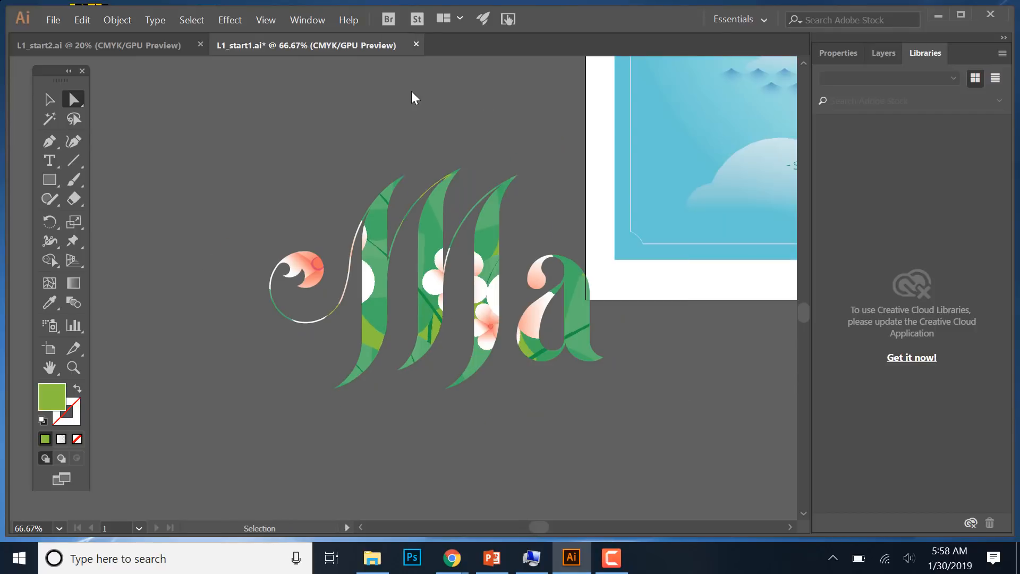
key("ctrl+minus")
key("ctrl+minus")
key("ctrl+minus")
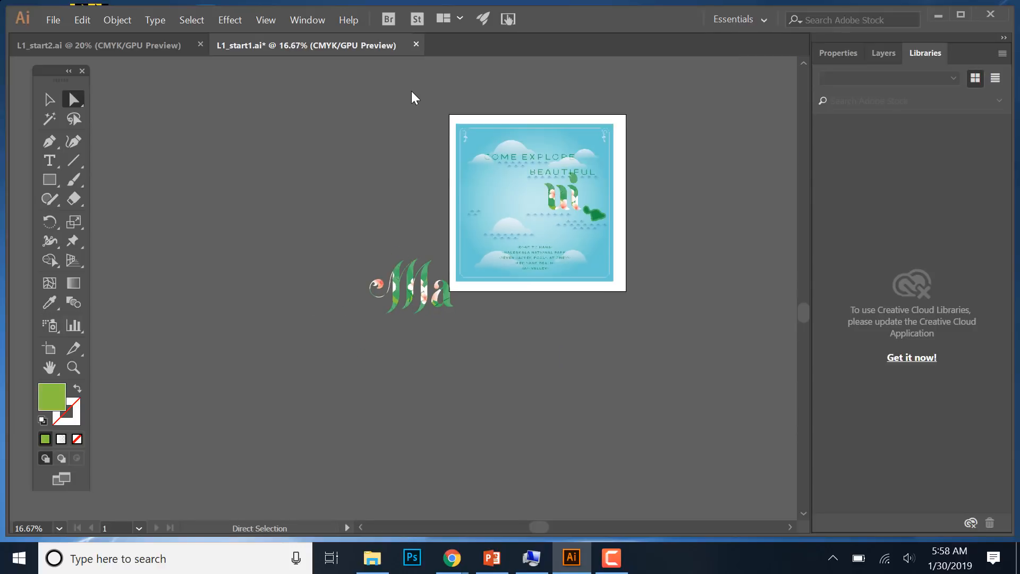
left_click(51, 98)
left_click_drag(397, 278, 489, 183)
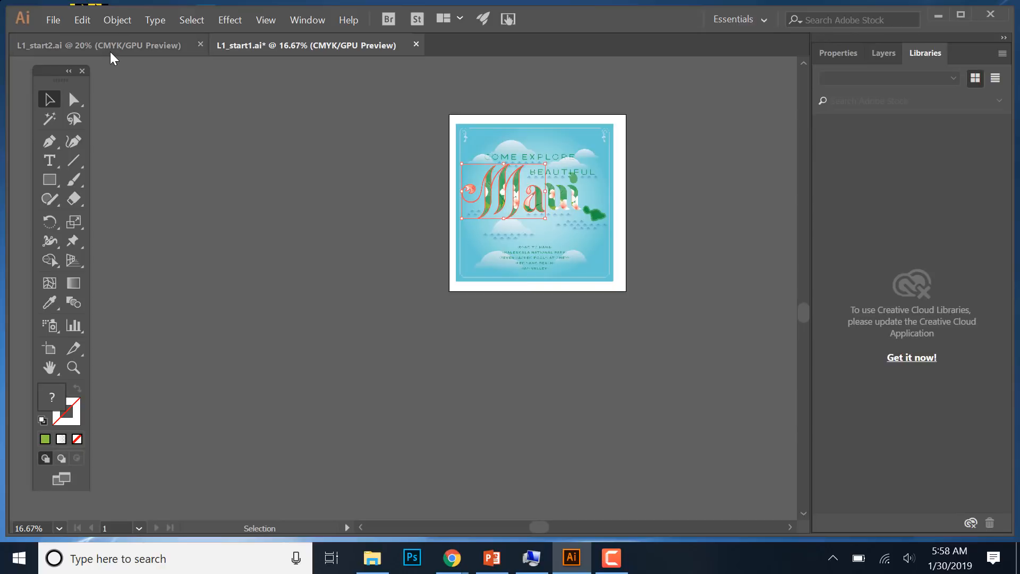
Ungroup the letters M and a, and select the a on its own before deselecting everything.
left_click(118, 23)
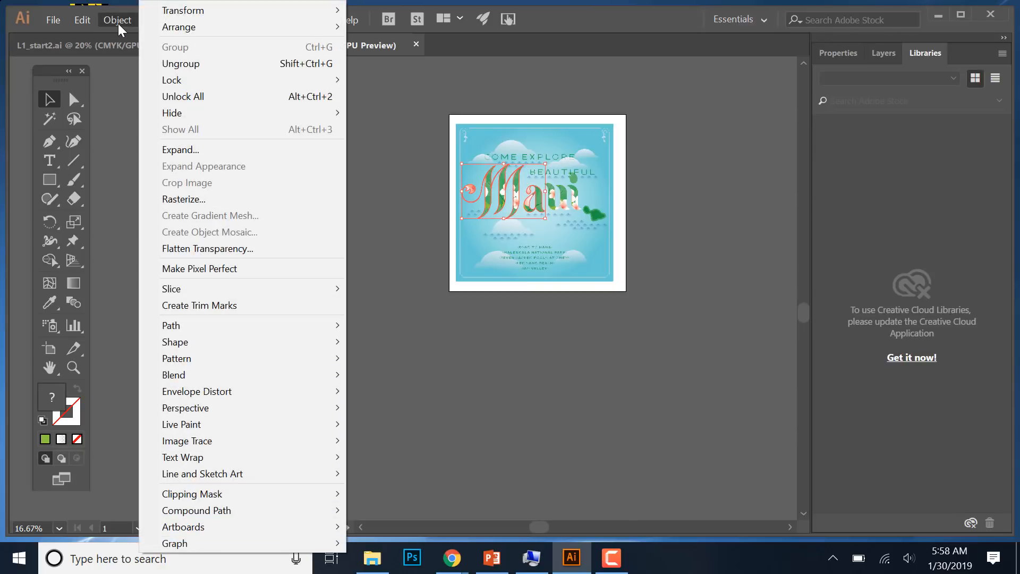
left_click(176, 65)
left_click(337, 204)
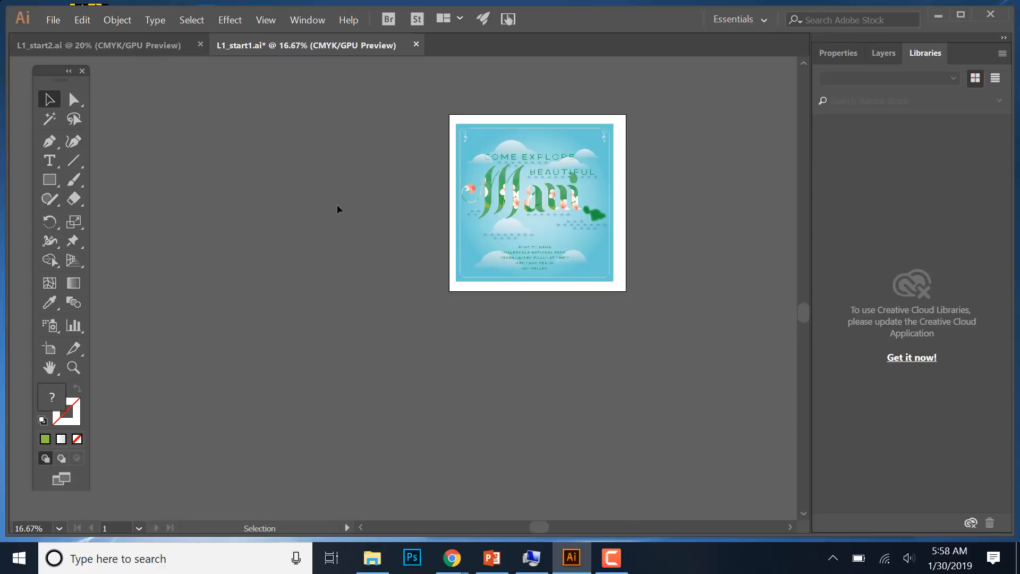
left_click(534, 199)
left_click(676, 197)
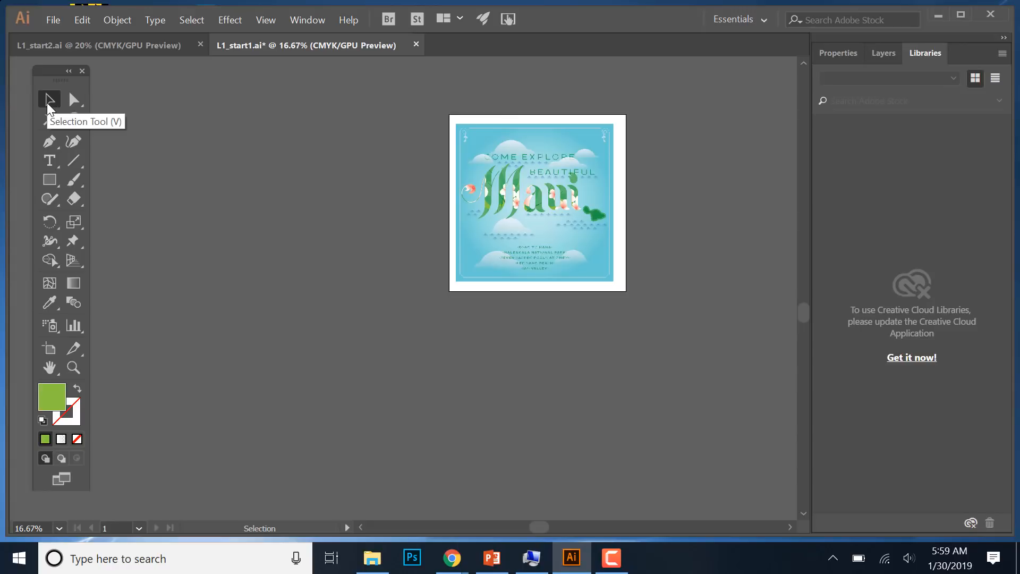
left_click(611, 558)
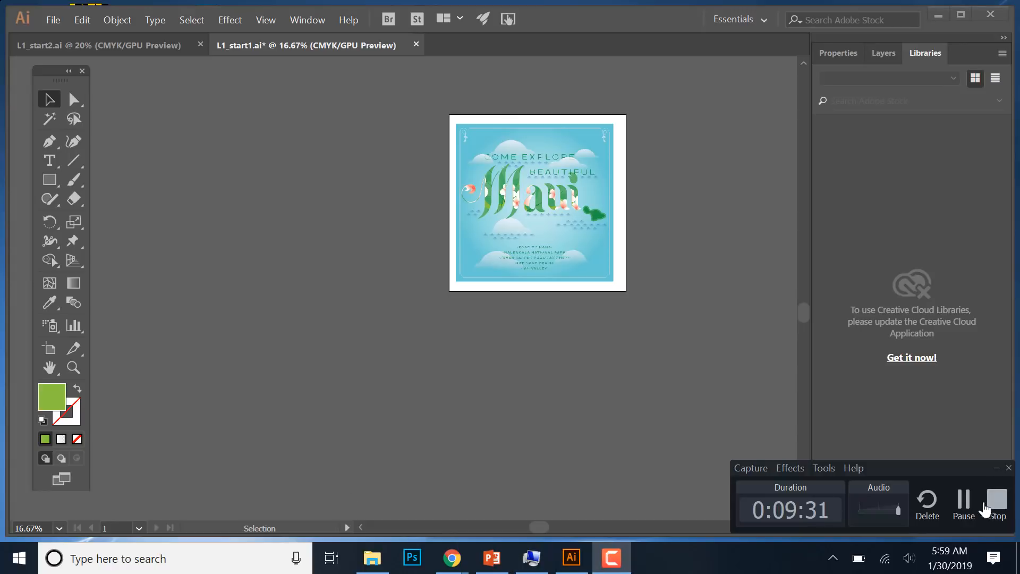
left_click(965, 501)
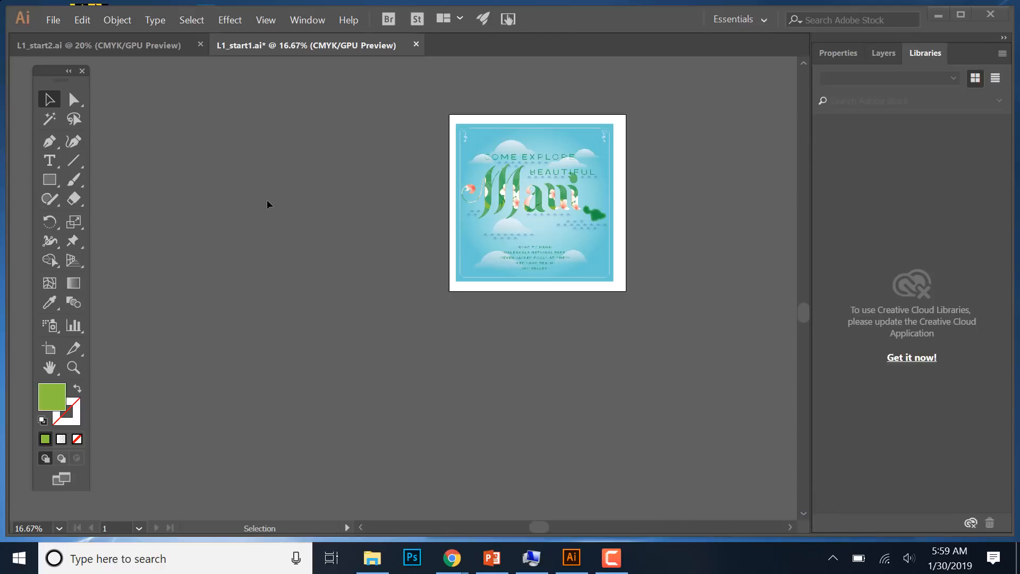
Examine the properties of the blue background, the letter M, the lower cloud and the green island shape in turn.
left_click(827, 52)
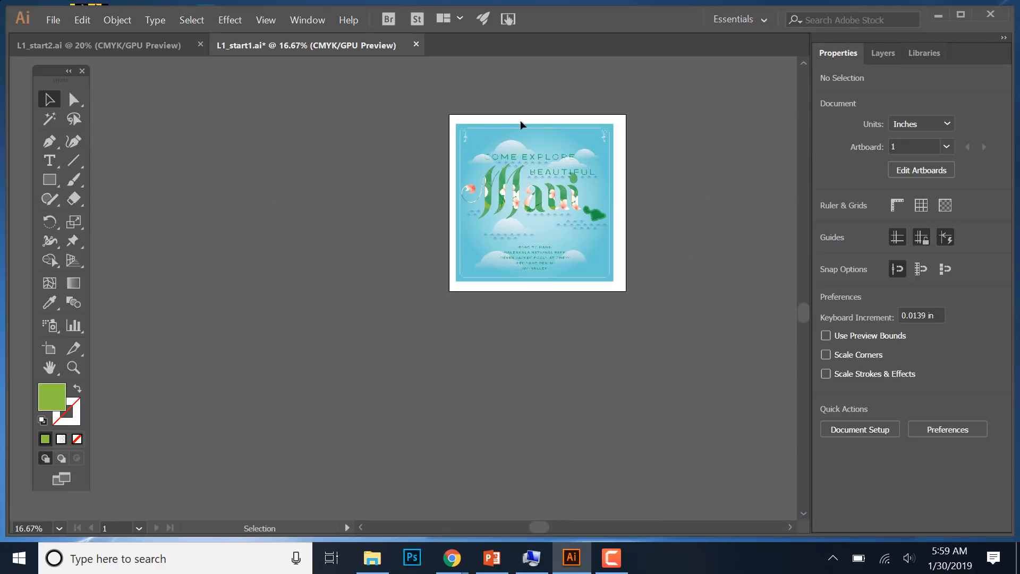
left_click(578, 142)
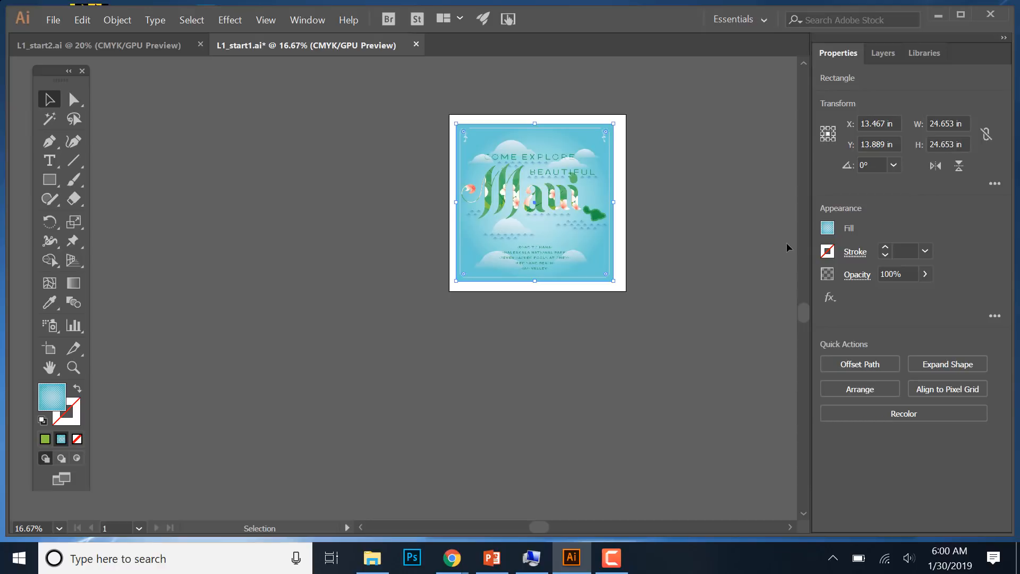
left_click(489, 195)
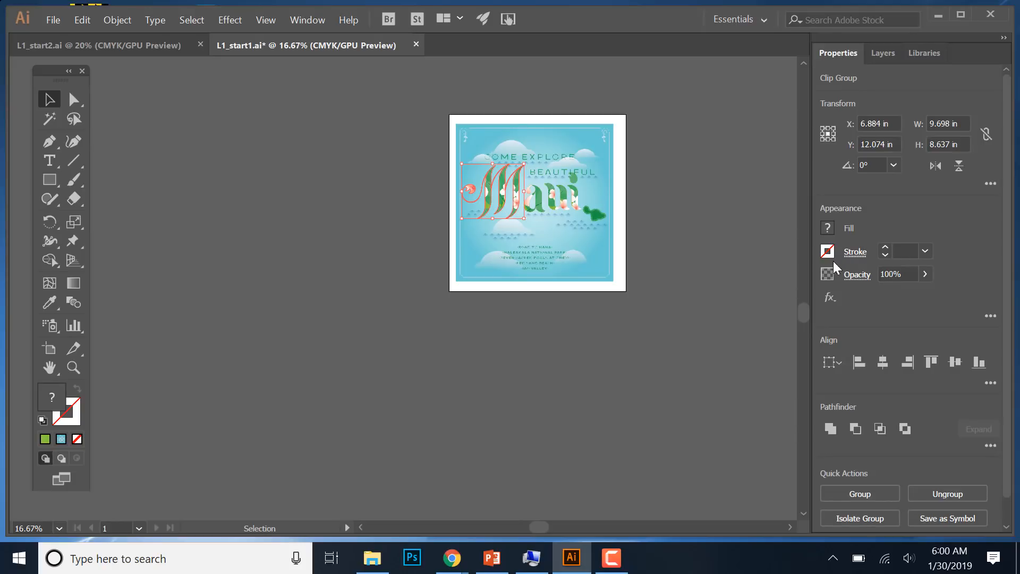
left_click(578, 259)
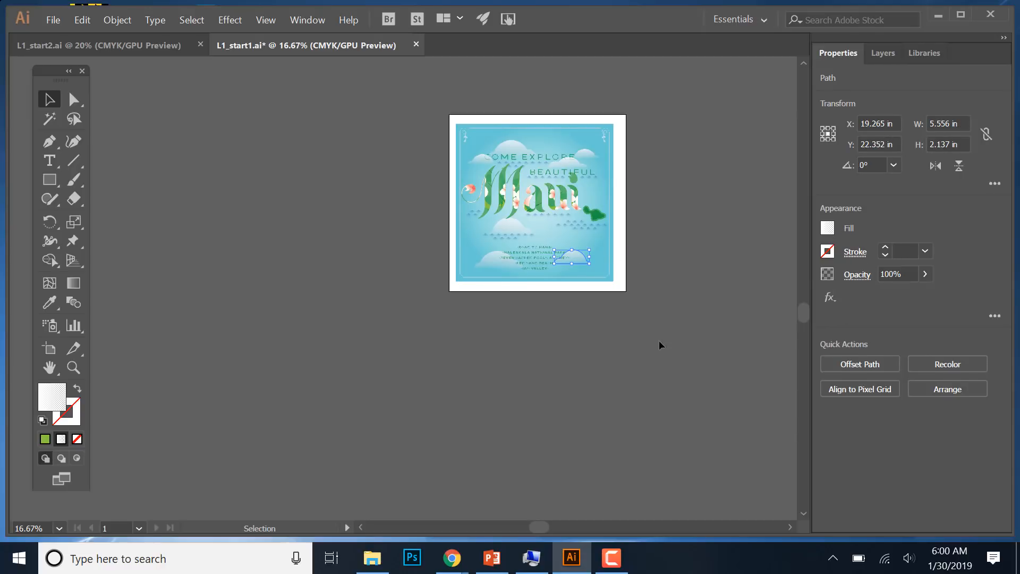
left_click(595, 216)
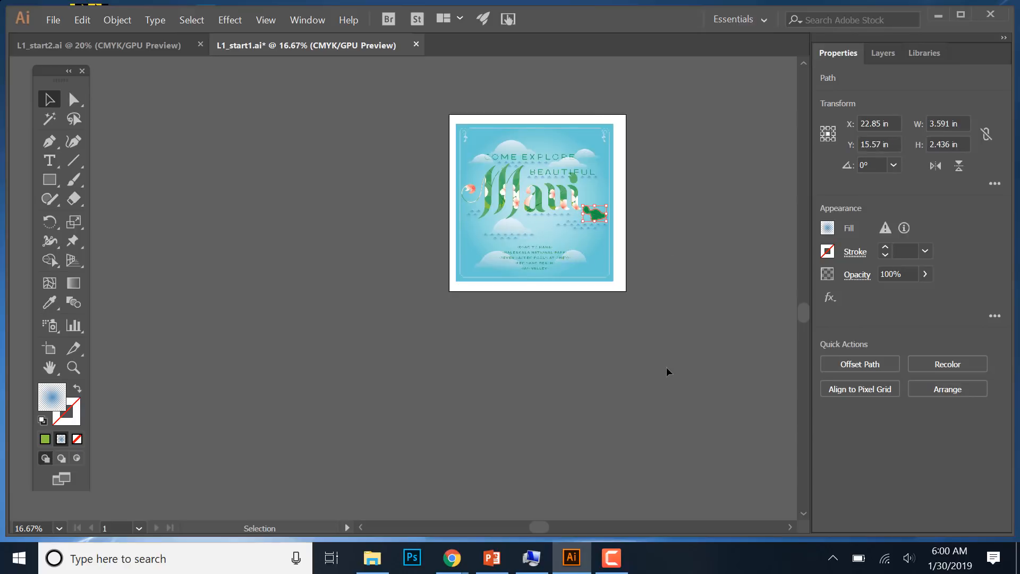
left_click(611, 558)
left_click(964, 500)
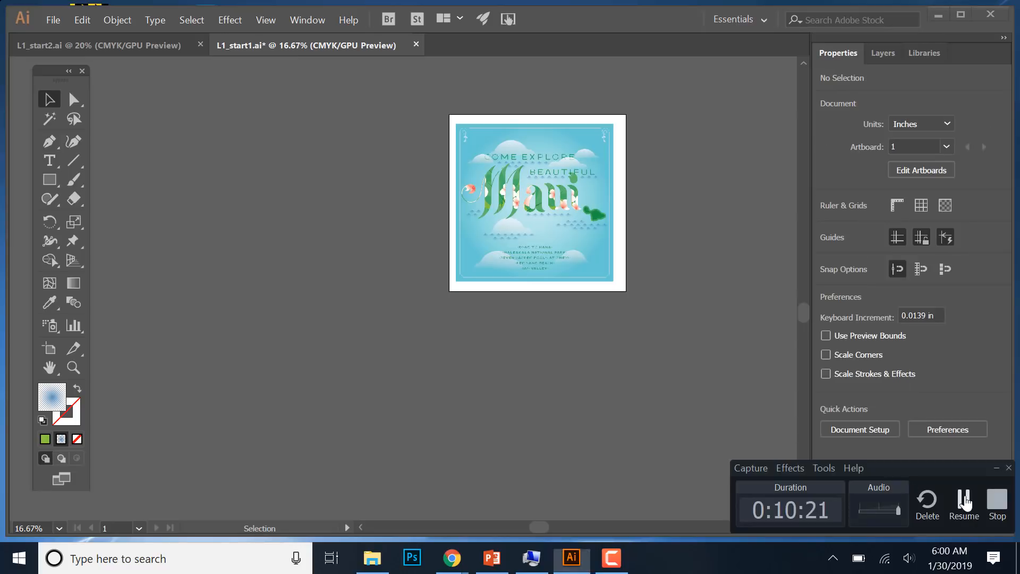
left_click(964, 501)
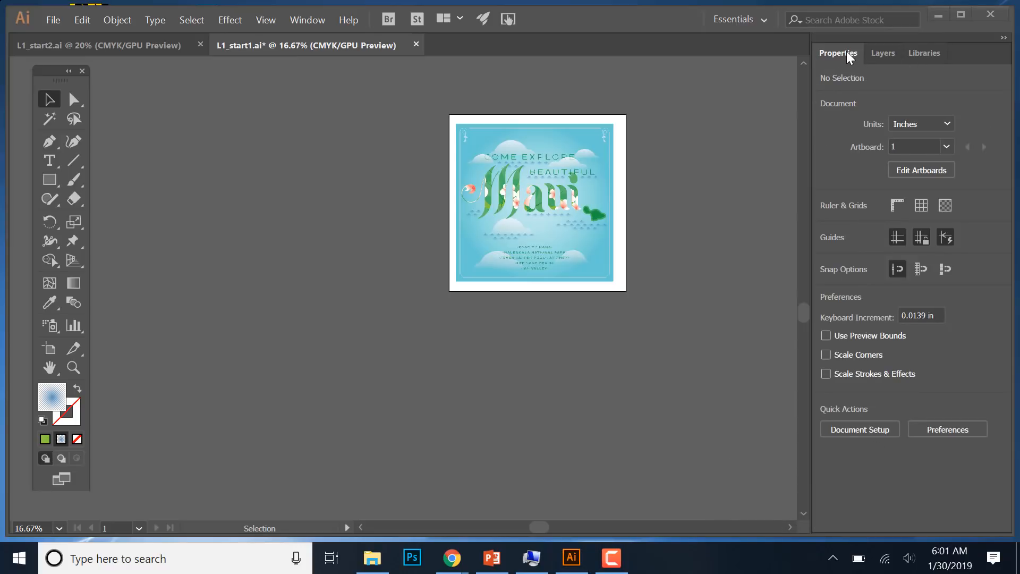
Undock the Properties panel, dock it again after Libraries, and move the Layers panel to the end of the group.
left_click_drag(846, 51, 665, 96)
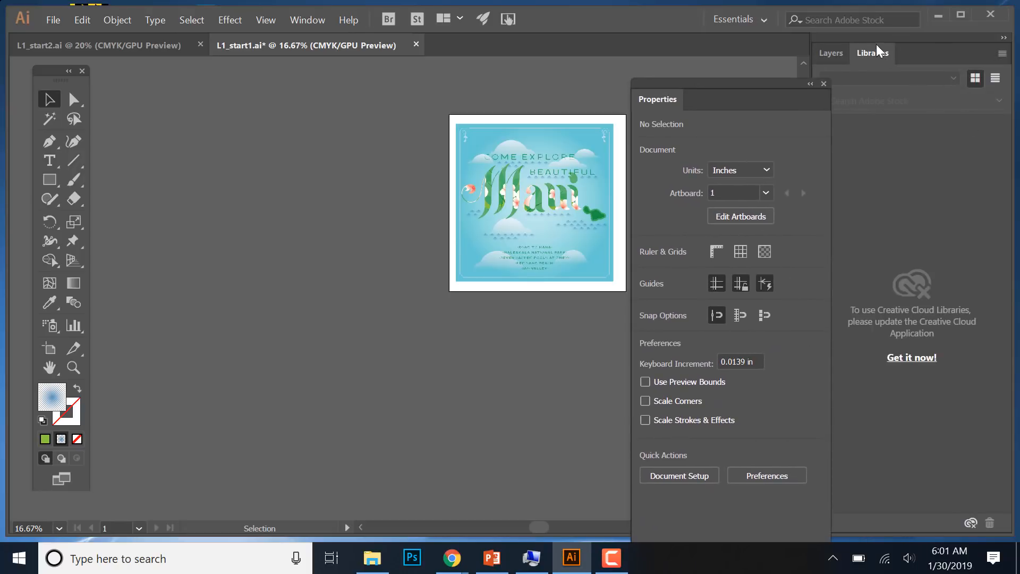
left_click_drag(665, 98, 924, 53)
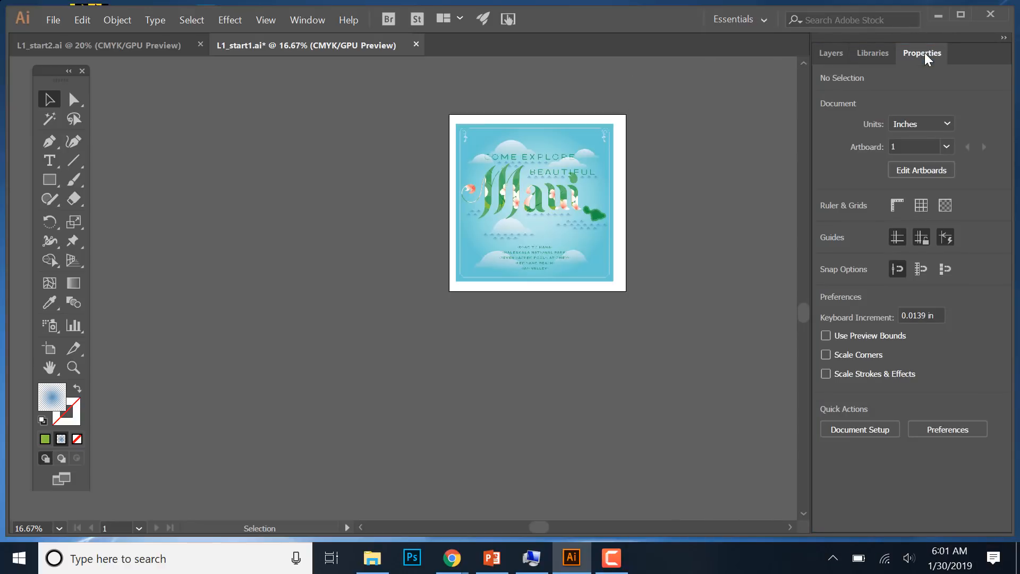
left_click_drag(824, 57, 925, 54)
Detach the Properties panel from its group as a floating panel and close it.
left_click(880, 52)
left_click_drag(880, 53, 713, 102)
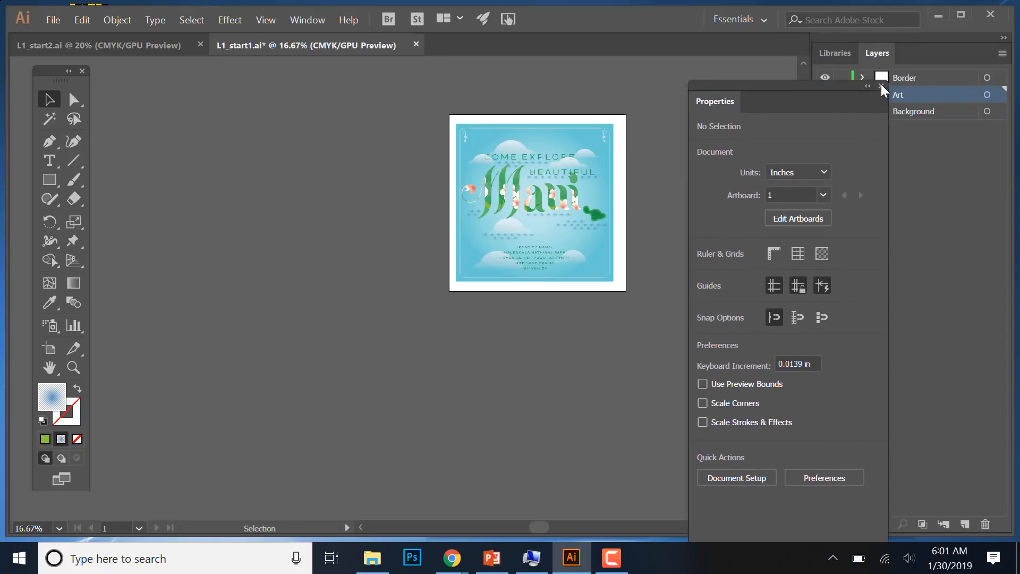
left_click(881, 85)
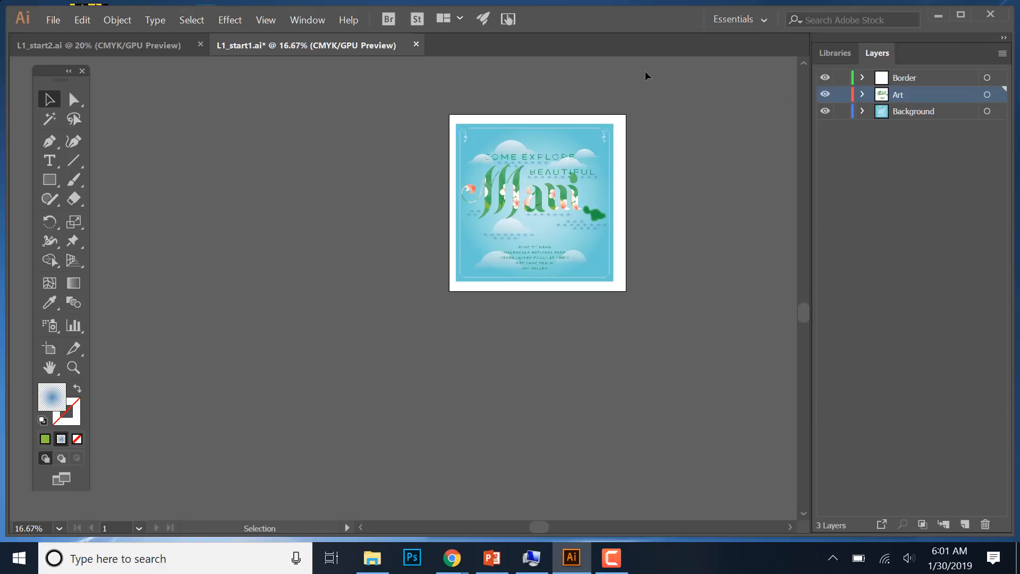
Bring the closed Properties panel back as a floating panel, and close it again.
left_click(301, 20)
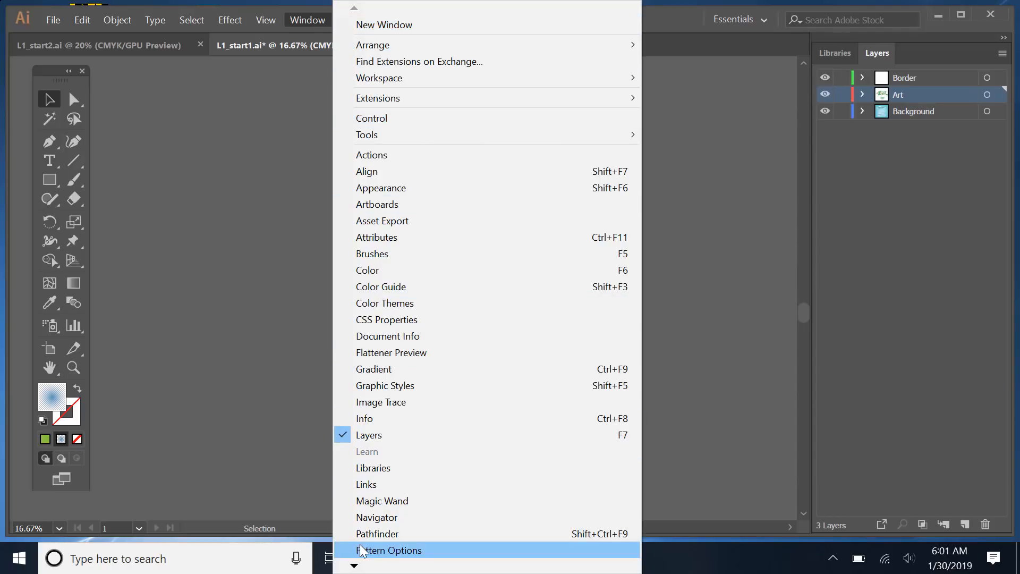
mouse_move(354, 567)
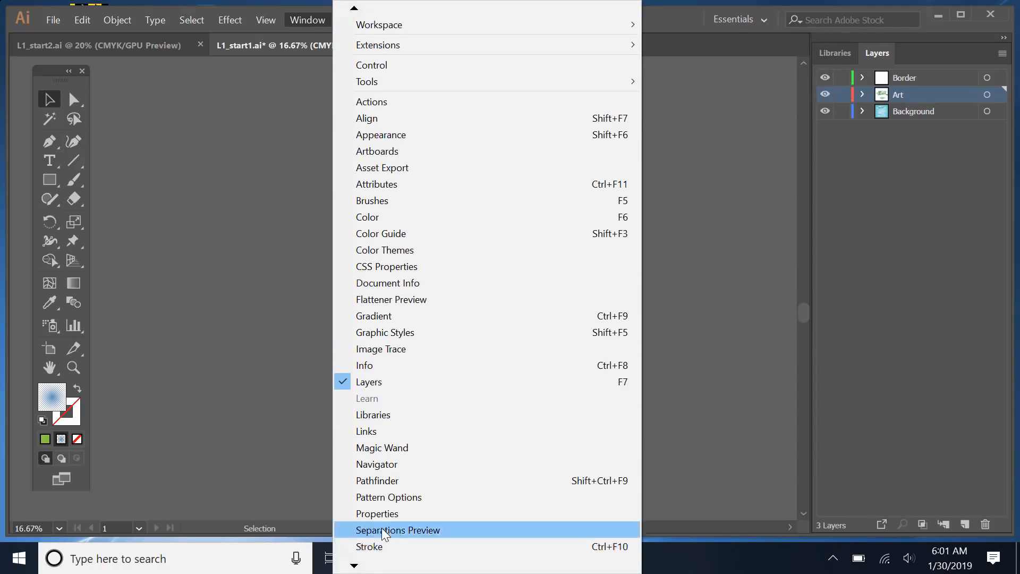
left_click(378, 515)
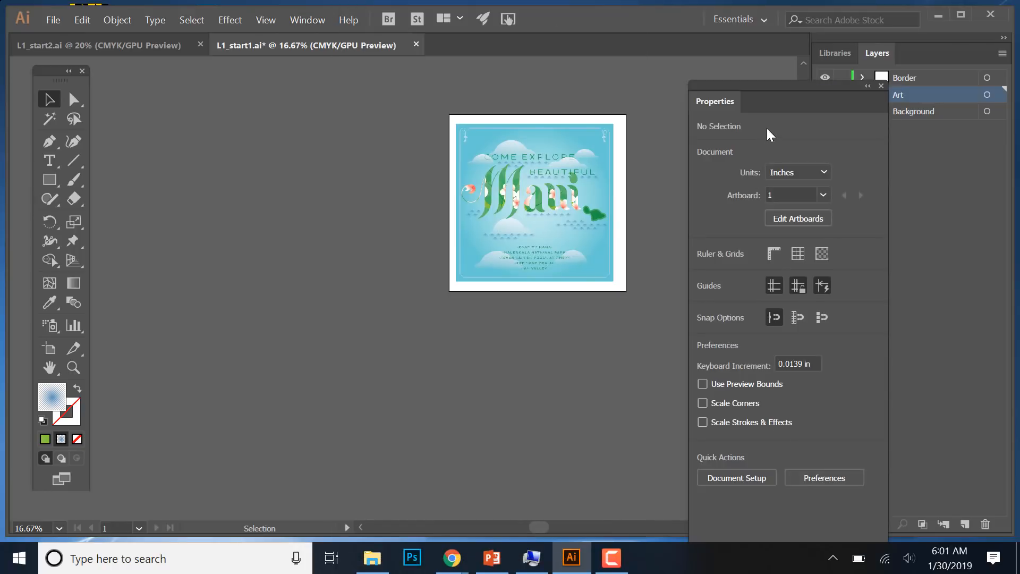
left_click(880, 84)
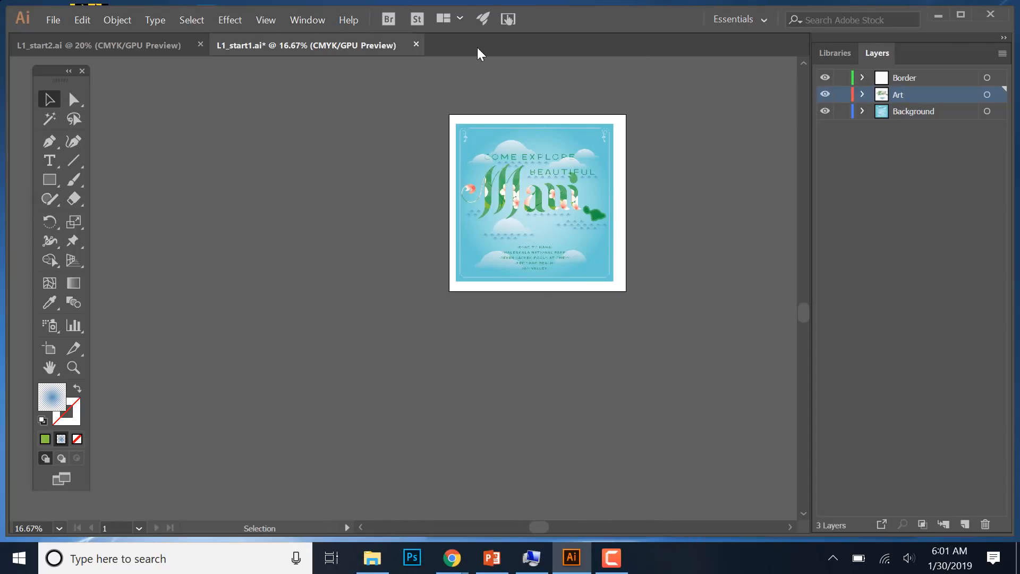
left_click(311, 20)
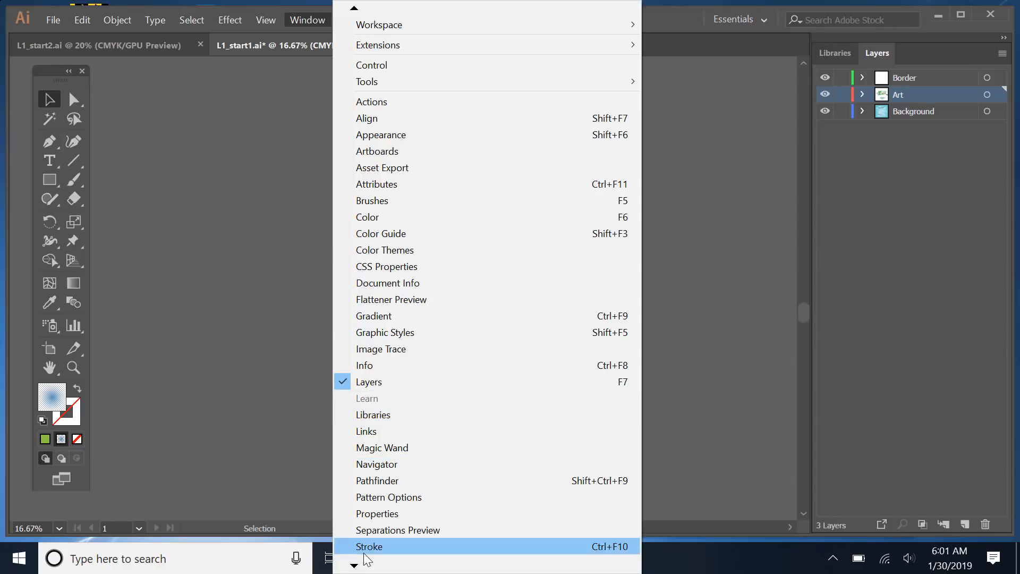
mouse_move(353, 565)
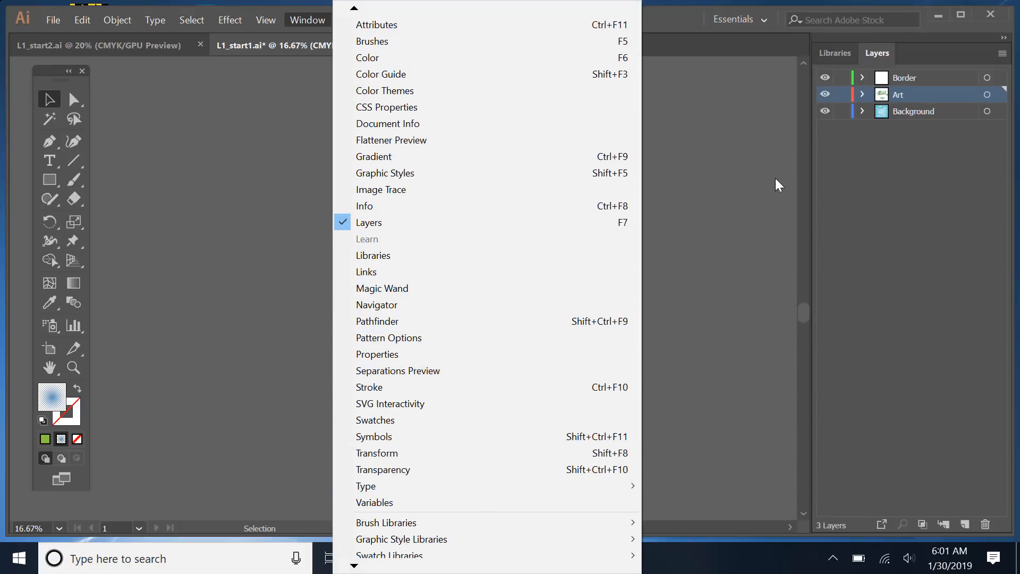
left_click(759, 187)
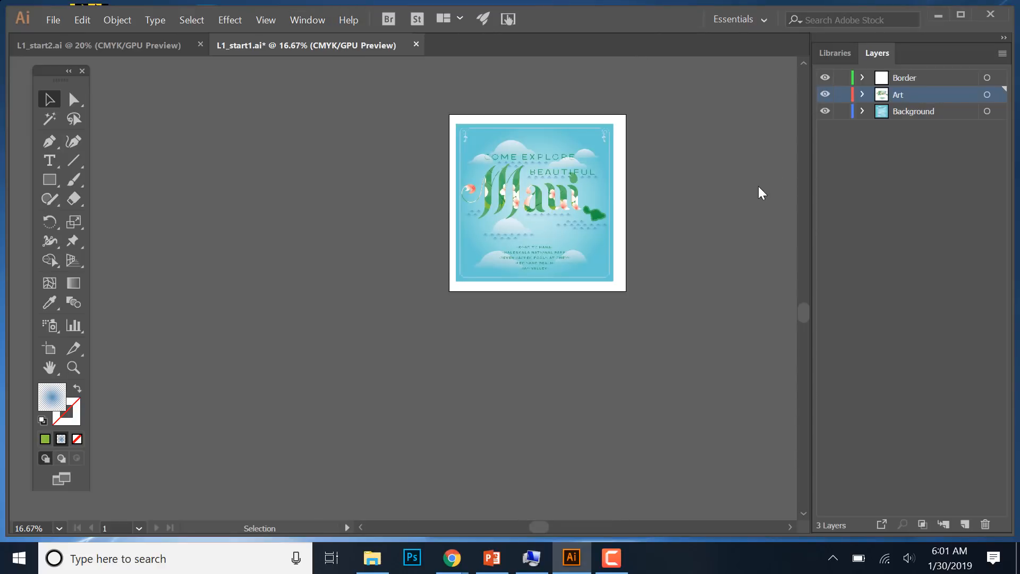
left_click(317, 21)
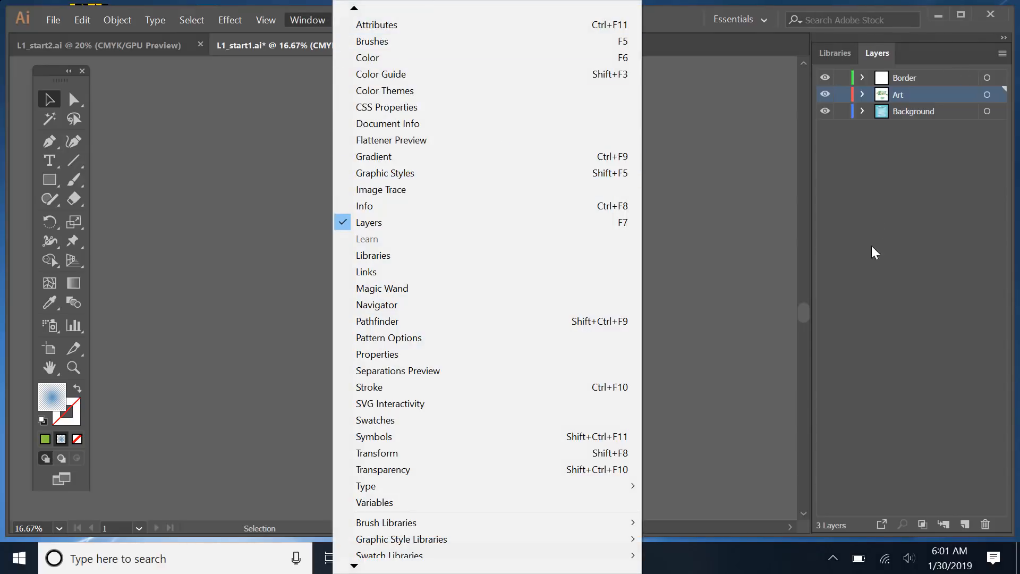
left_click(898, 193)
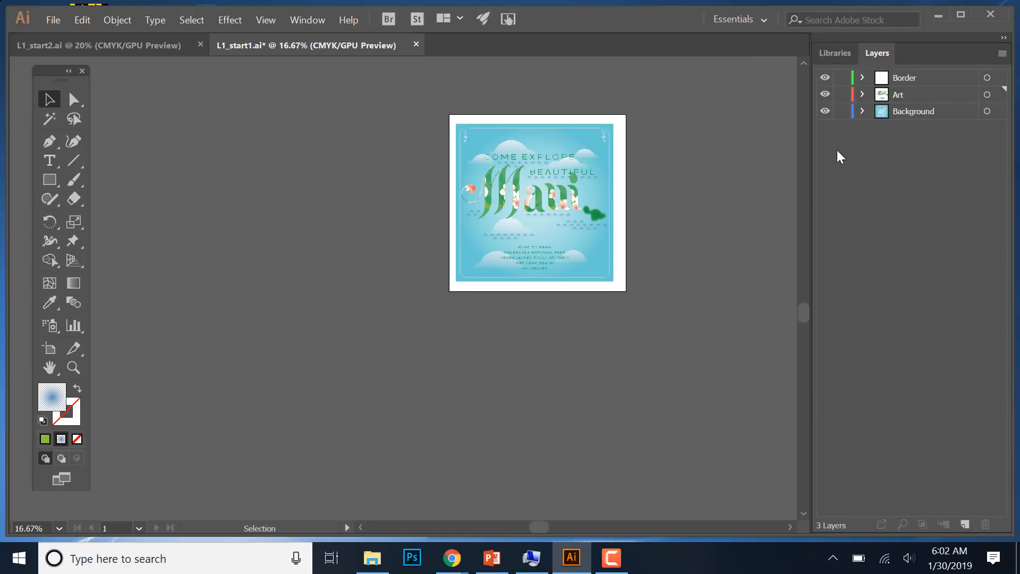
Expand the Border, Art and Background layers to examine the objects they contain.
left_click(862, 77)
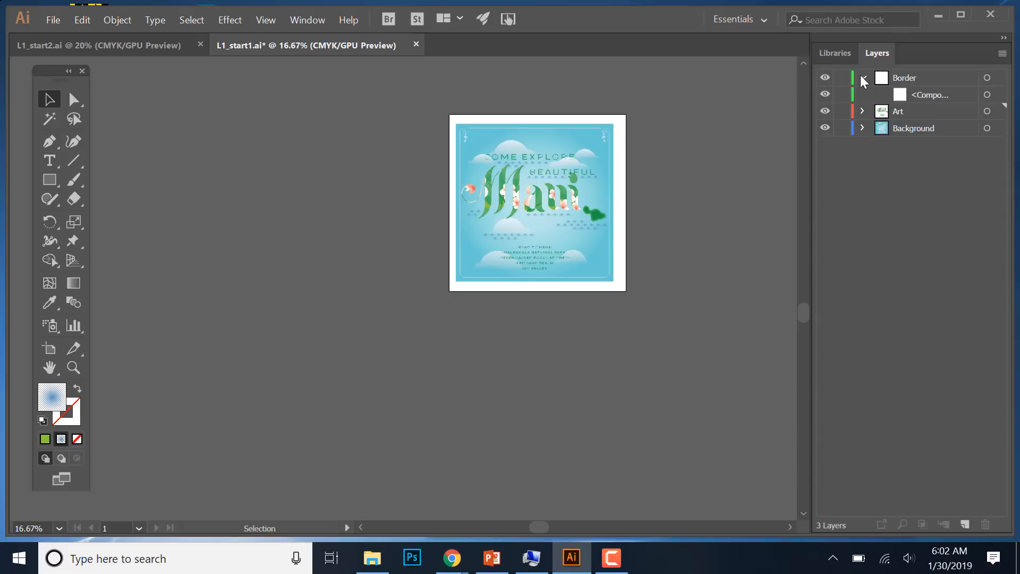
left_click(861, 111)
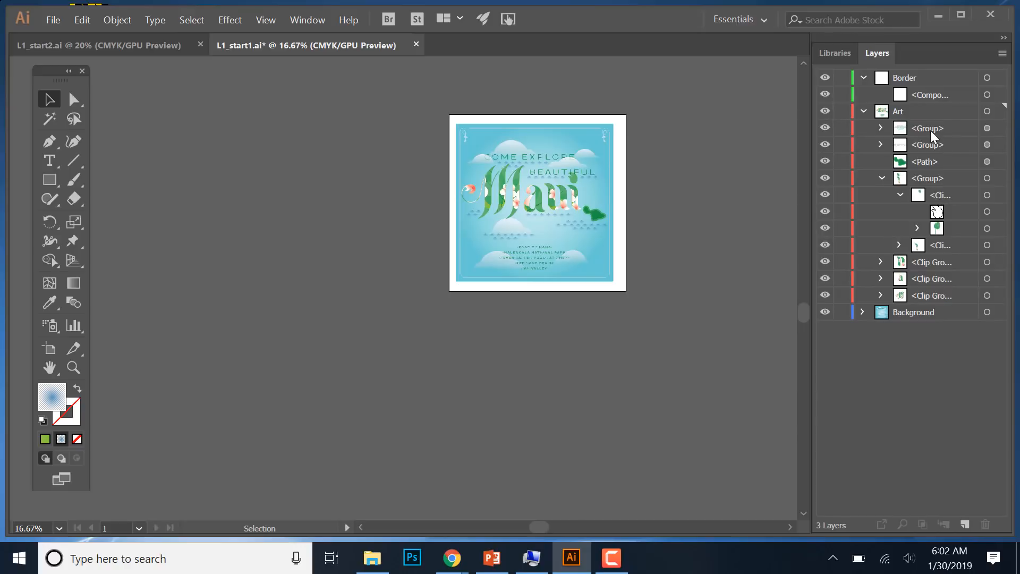
left_click(862, 312)
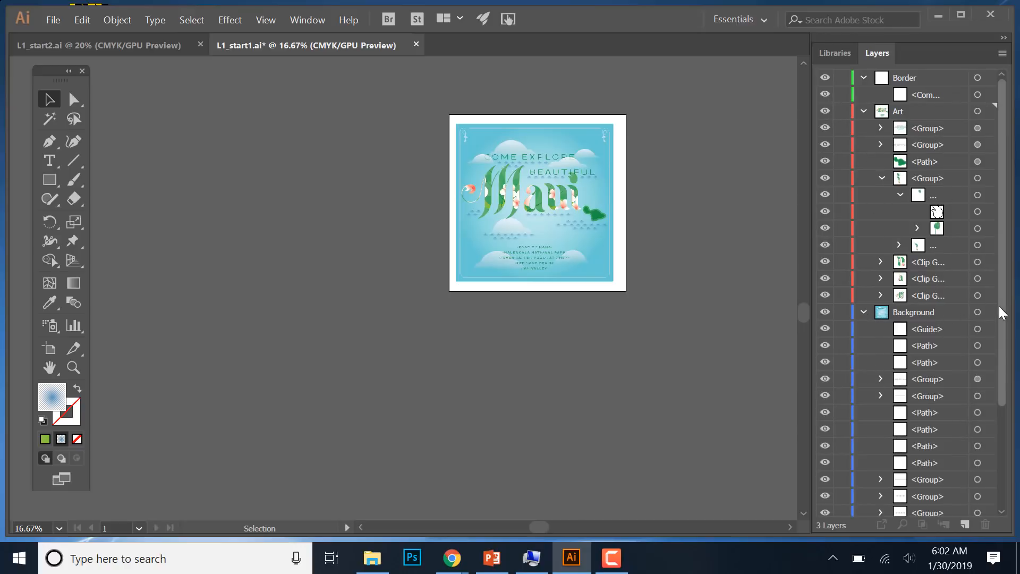
Select the large cloud above the "Come Explore" lettering and locate its path in the layer list.
mouse_move(999, 307)
left_mouse_down()
mouse_move(1000, 343)
mouse_move(999, 318)
left_mouse_up()
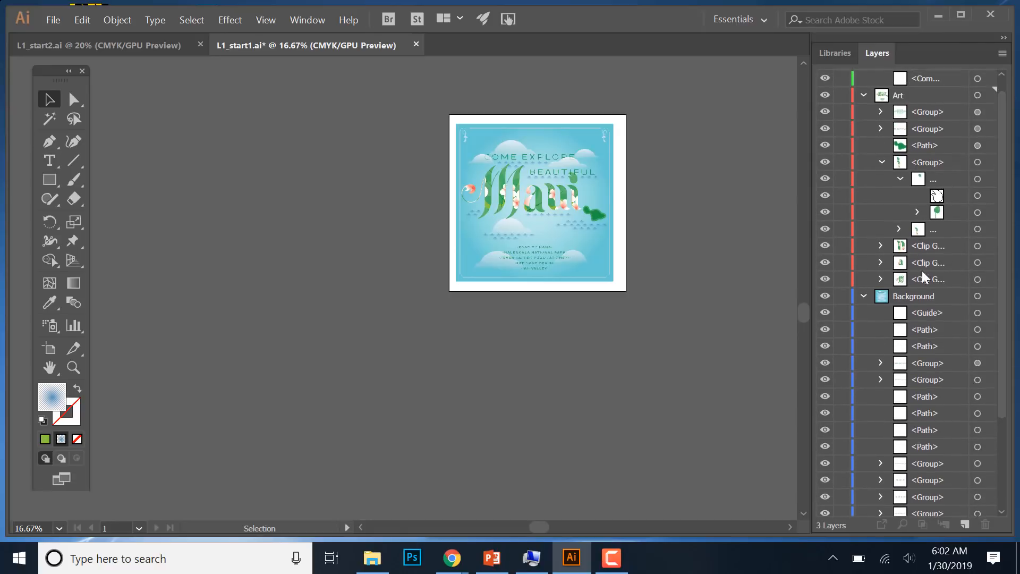
left_click_drag(1003, 244, 1001, 229)
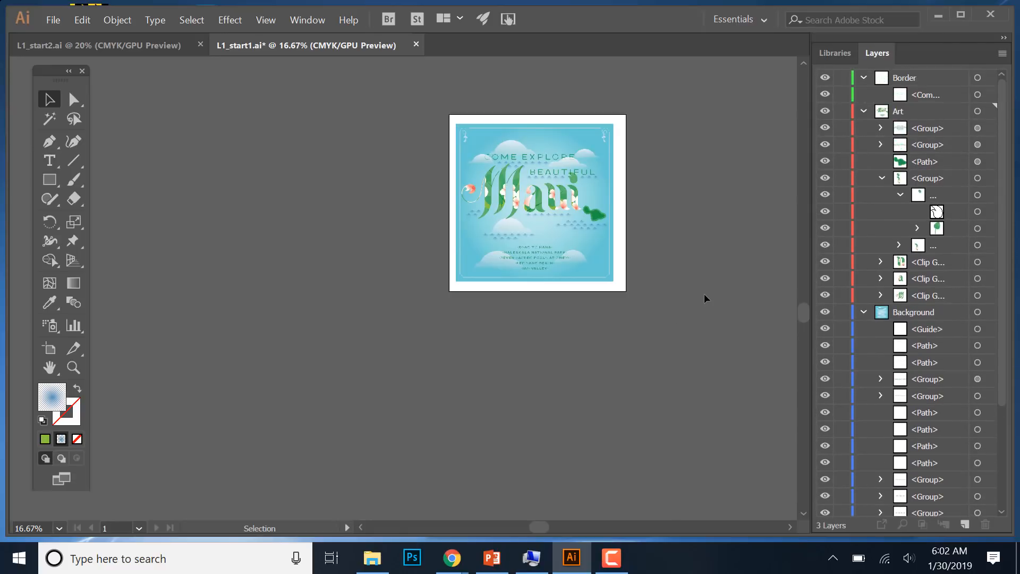
key("ctrl")
key("ctrl+equal")
key("ctrl+equal")
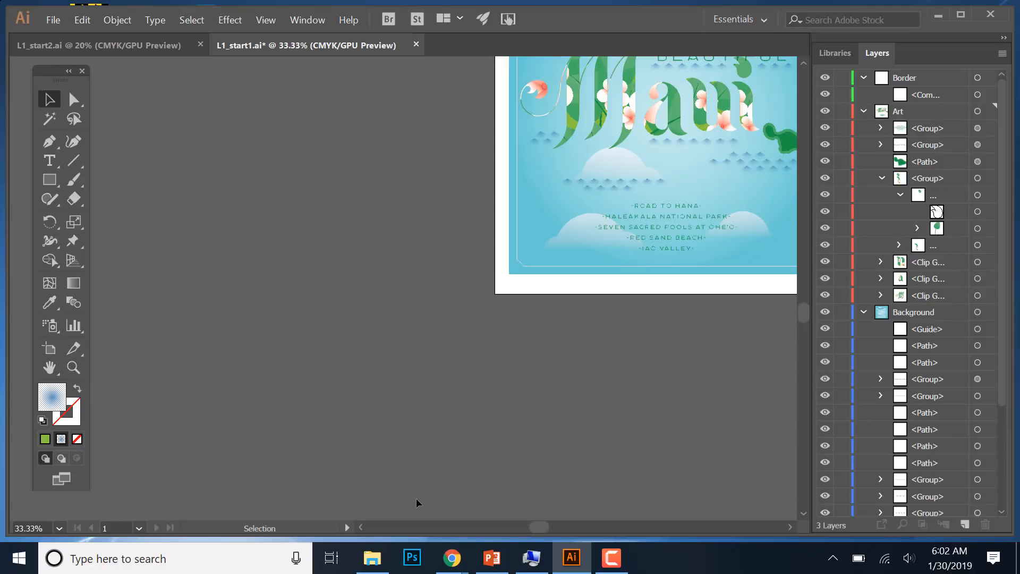
left_click_drag(546, 528, 560, 527)
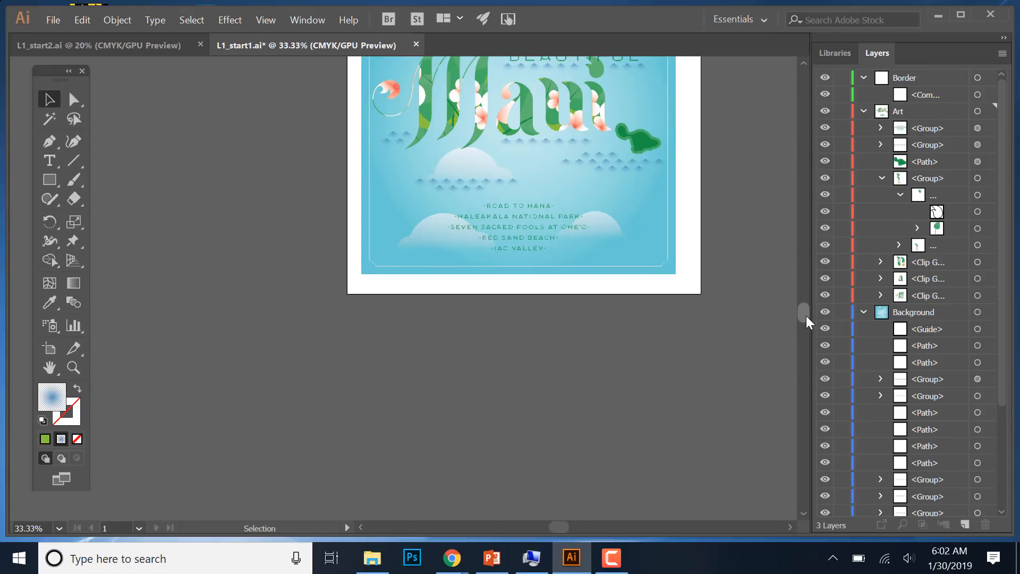
left_click_drag(806, 315, 803, 293)
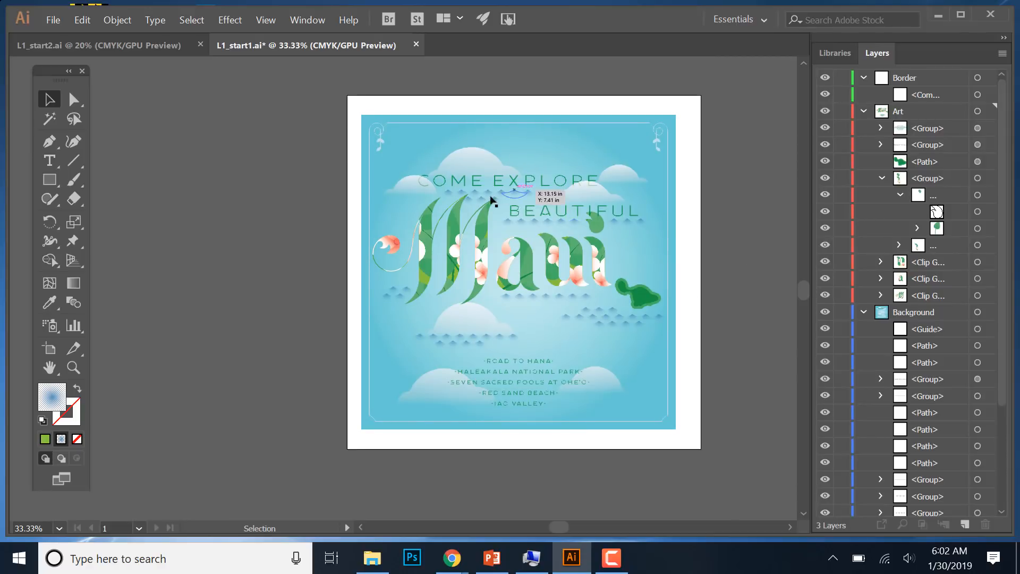
left_click(469, 158)
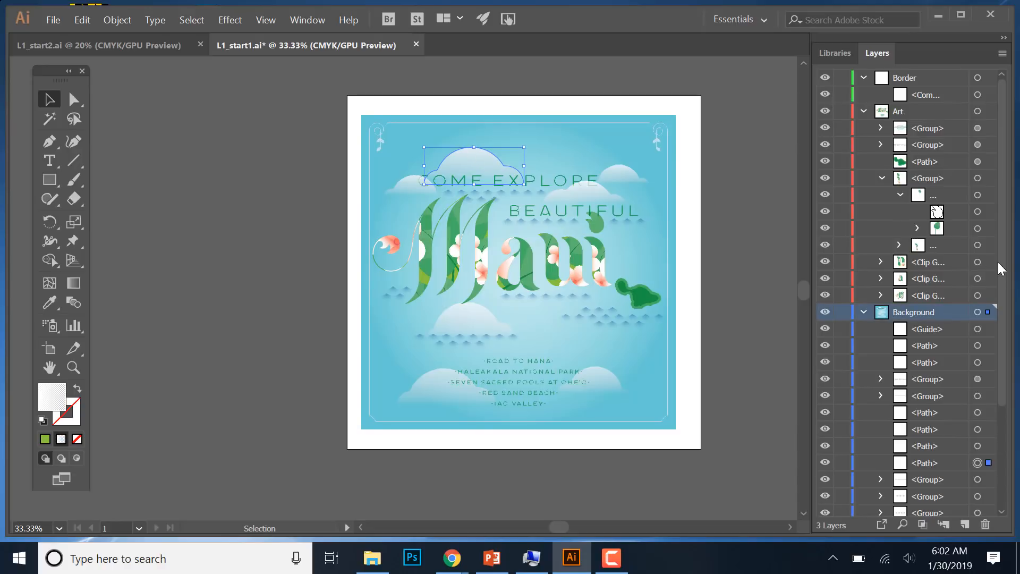
left_click(903, 523)
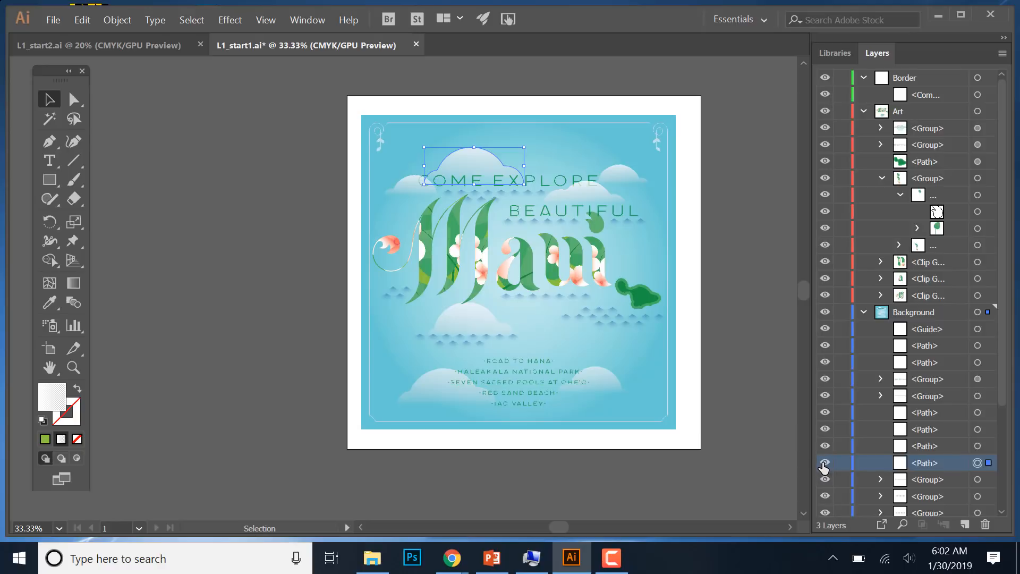
Toggle the visibility of the large cloud's path in the Background layer, leaving it shown.
left_click(824, 463)
left_click(824, 463)
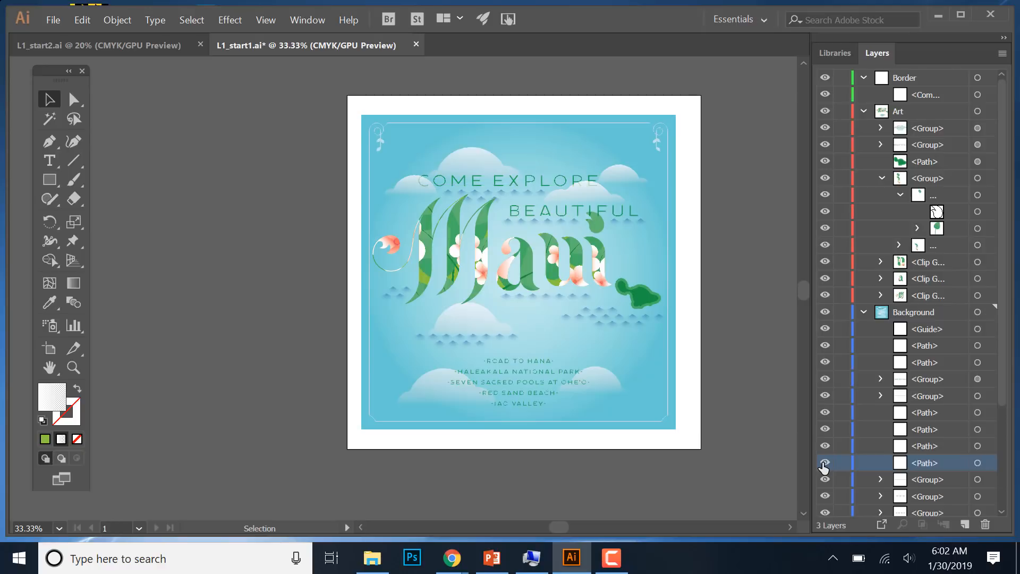
left_click(824, 465)
left_click(823, 464)
left_click(824, 464)
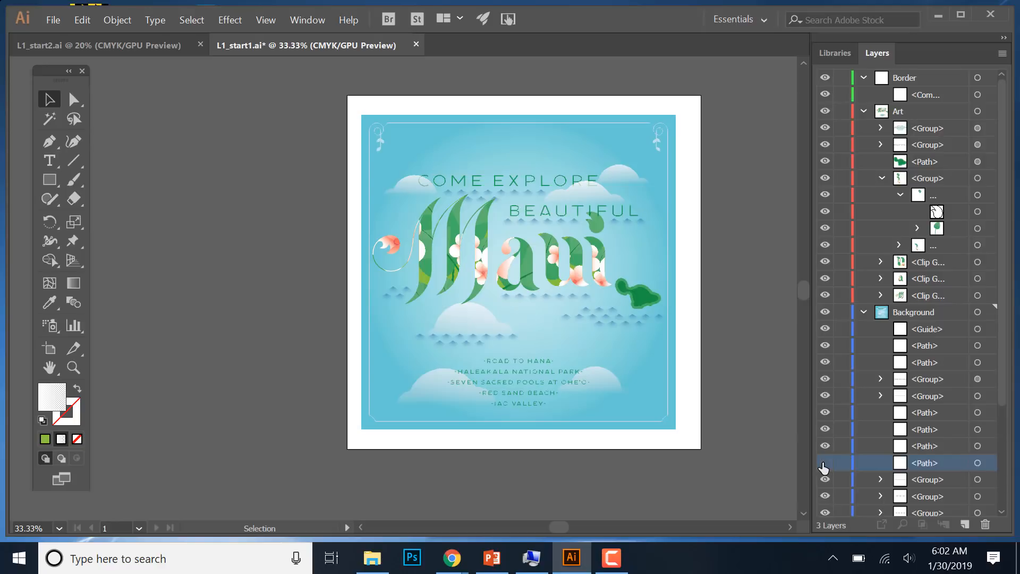
left_click(824, 464)
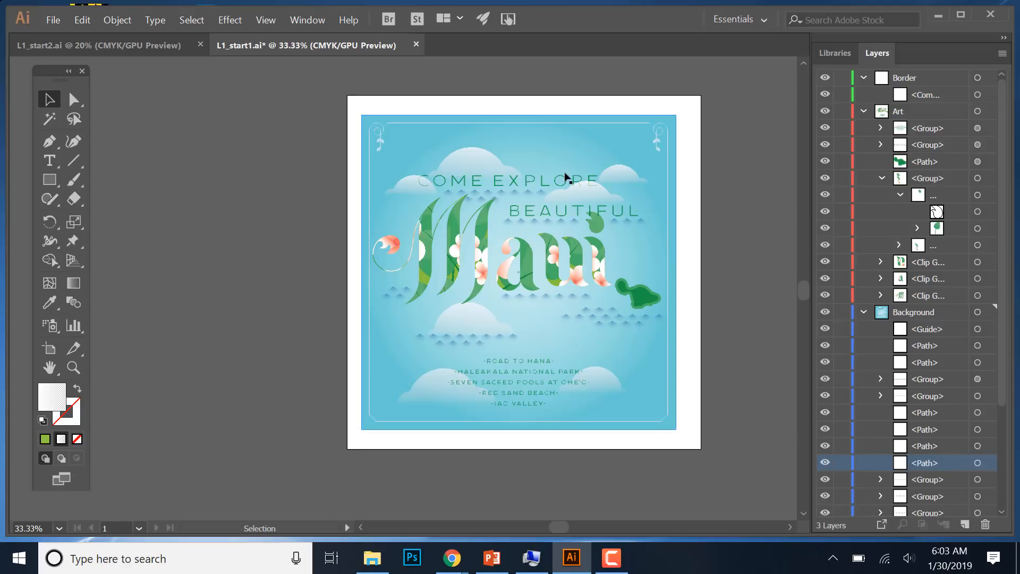
Locate the clip group of the "u" in Maui in the layer list, and hide and show its clipping path.
left_click(553, 254)
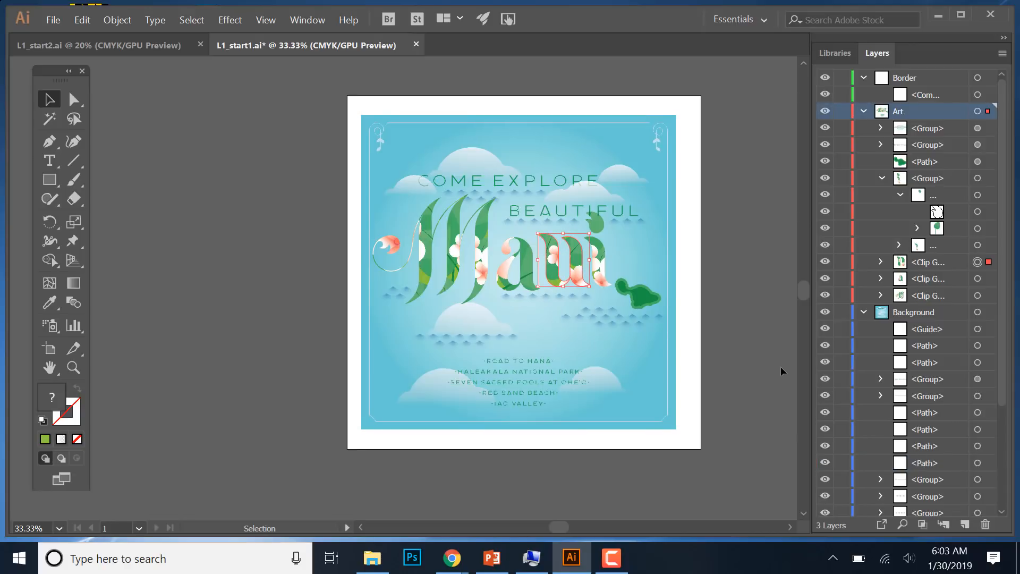
left_click(904, 522)
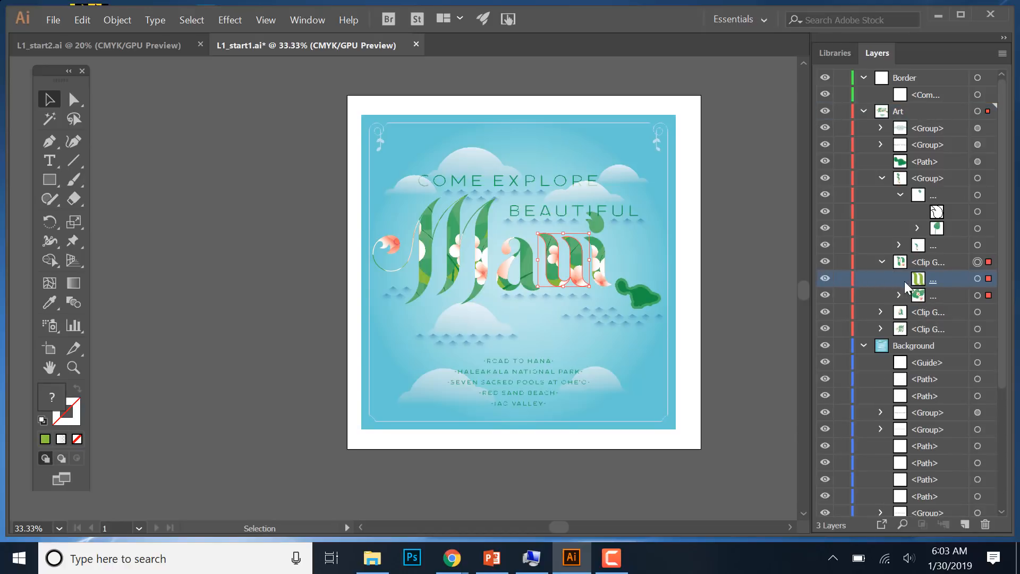
left_click(824, 278)
left_click(823, 279)
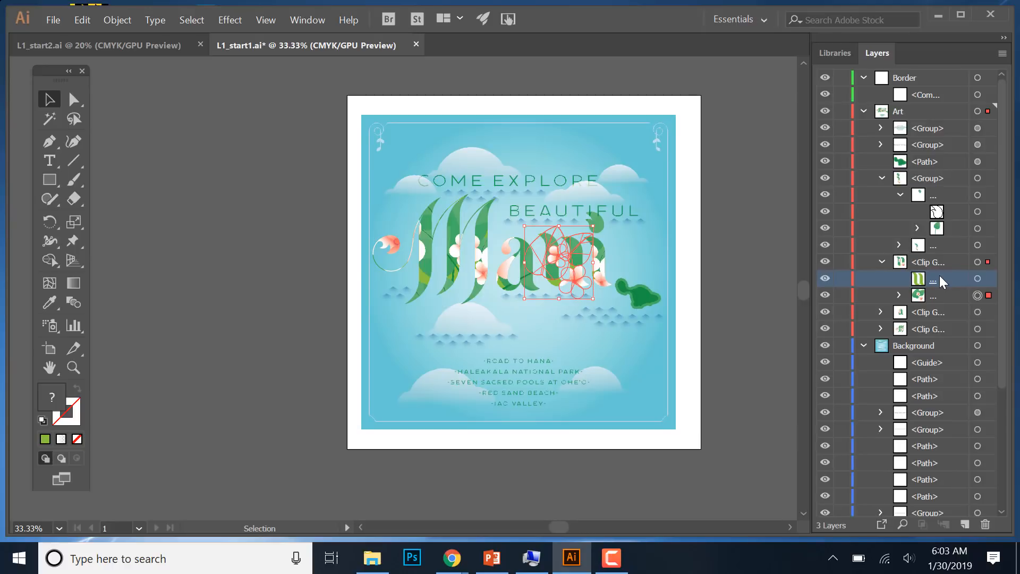
Delete the clipping path of the "u" clip group, undo the deletion, and deselect the artwork.
left_click_drag(939, 275, 985, 524)
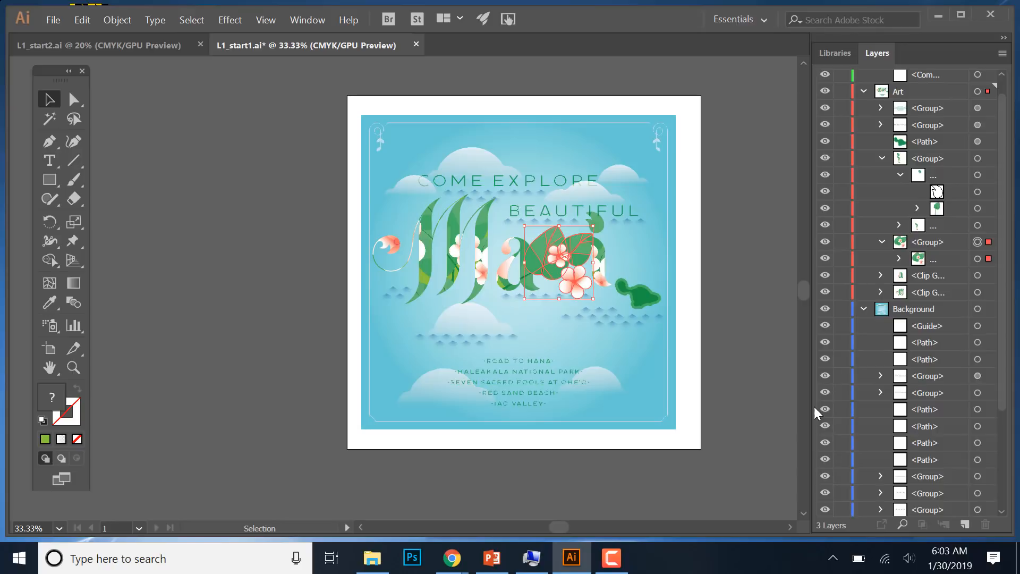
key("ctrl+z")
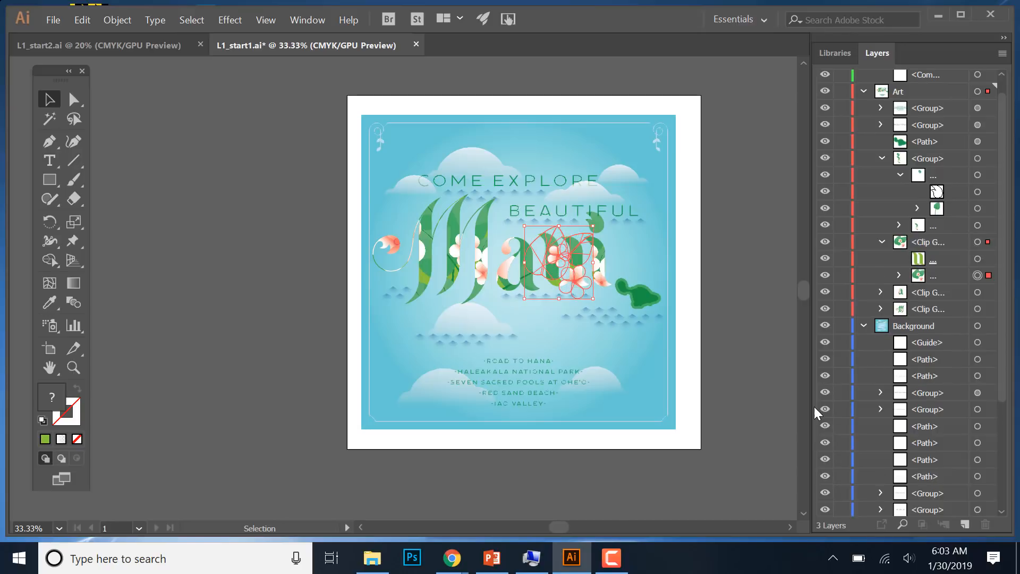
left_click(743, 374)
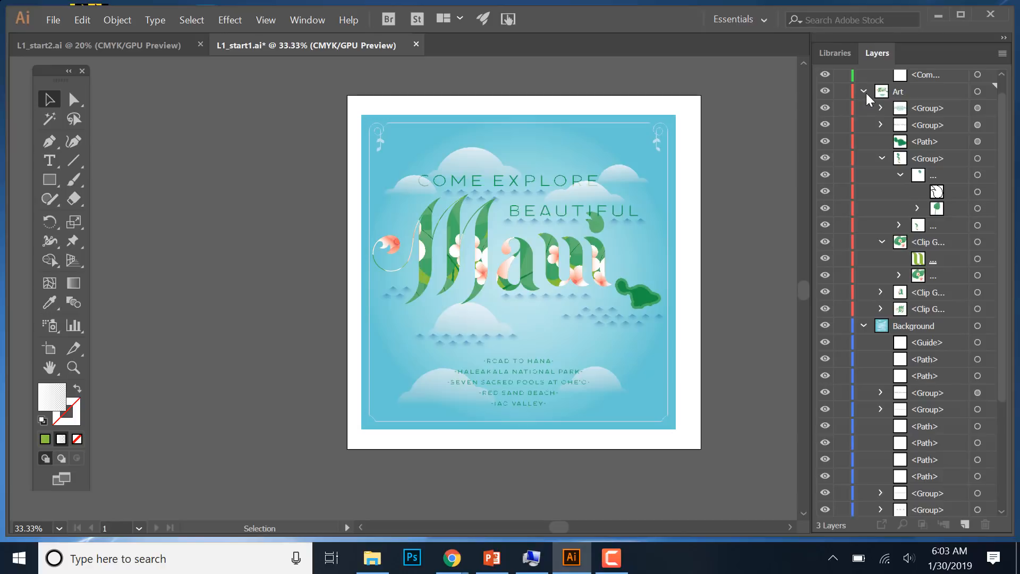
Examine the contents of the first group in the Art layer, and collapse the Art and Border layers.
left_click(879, 108)
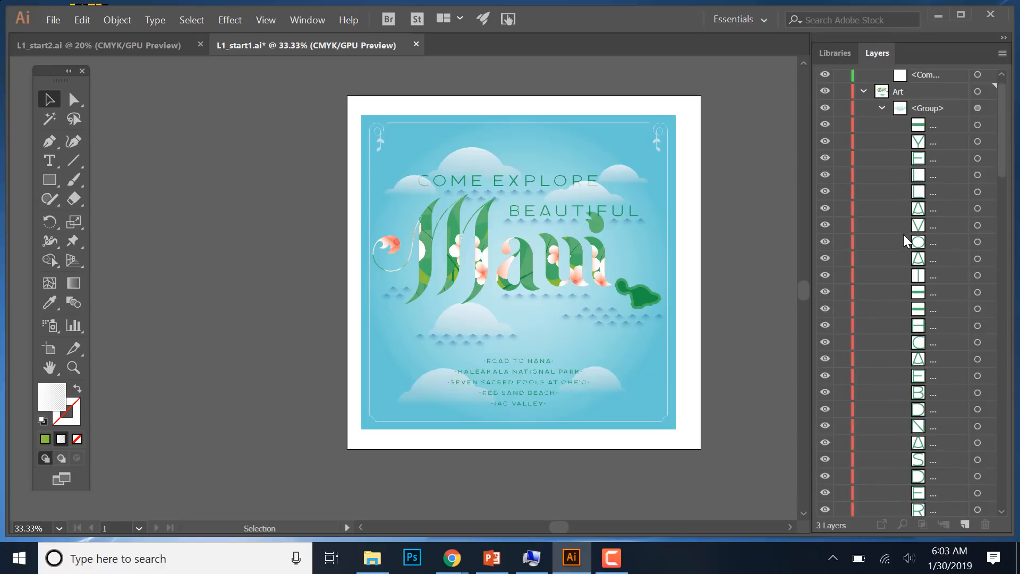
left_click(881, 108)
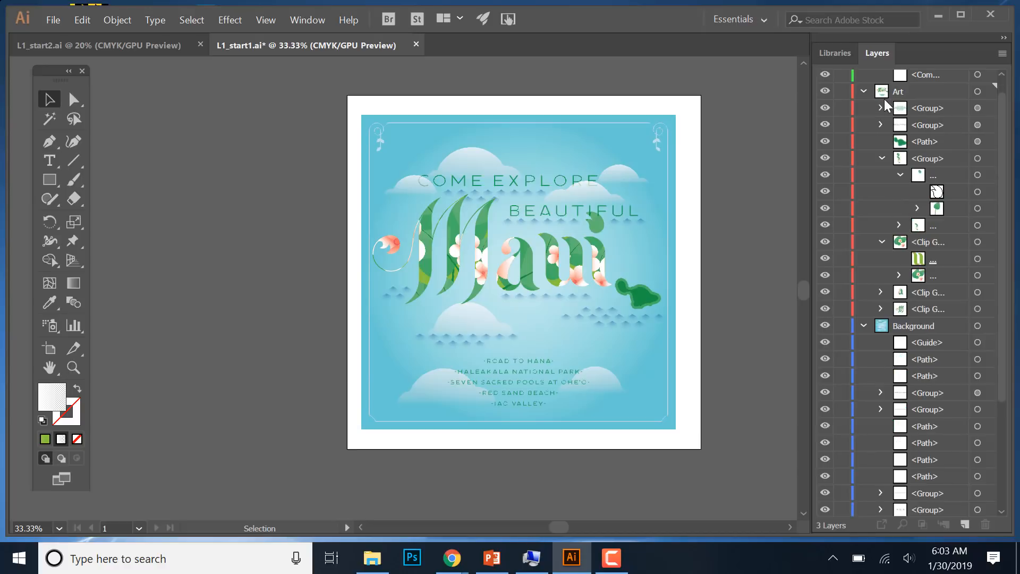
left_click(863, 90)
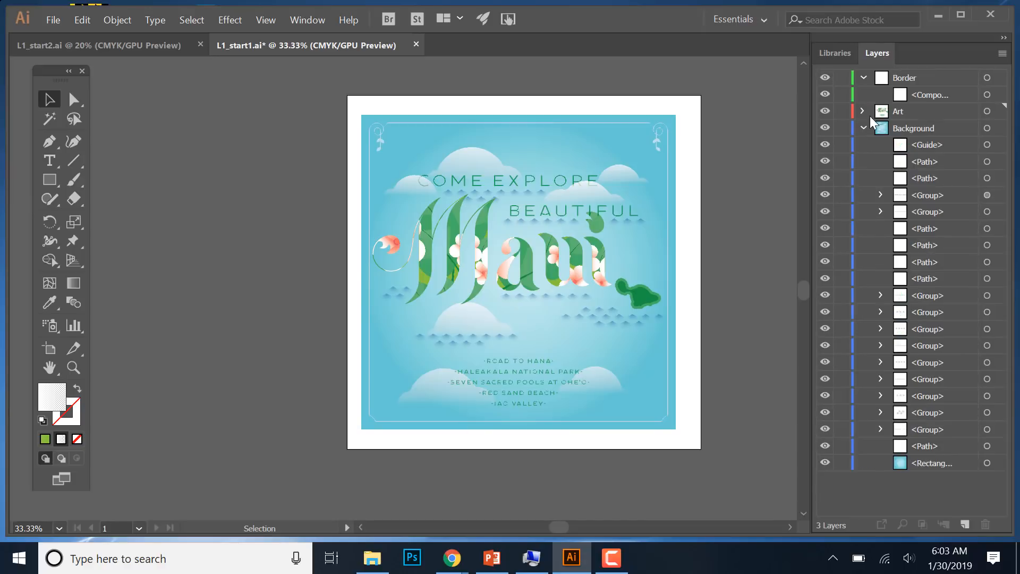
left_click(862, 112)
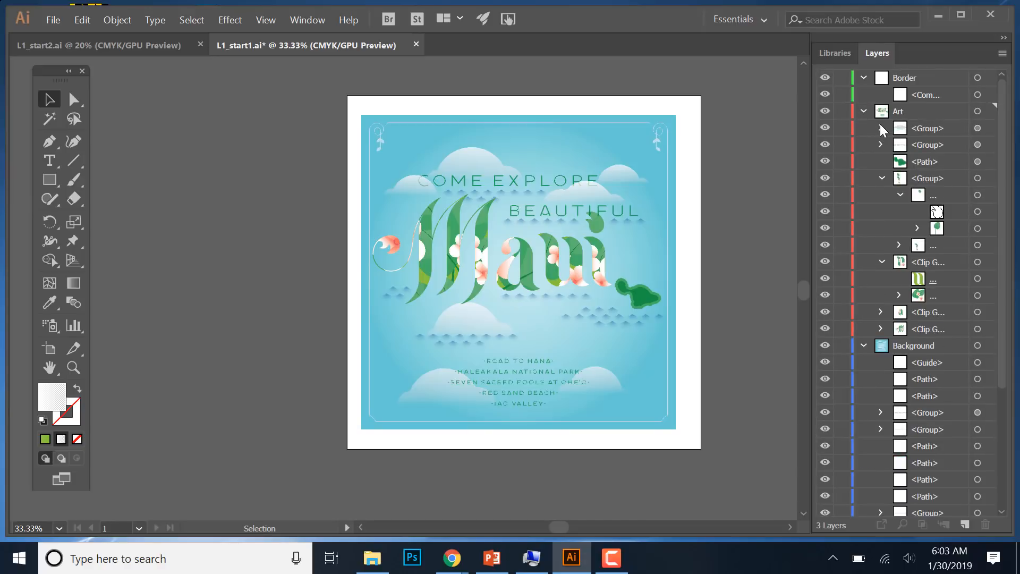
left_click(862, 112)
left_click(863, 77)
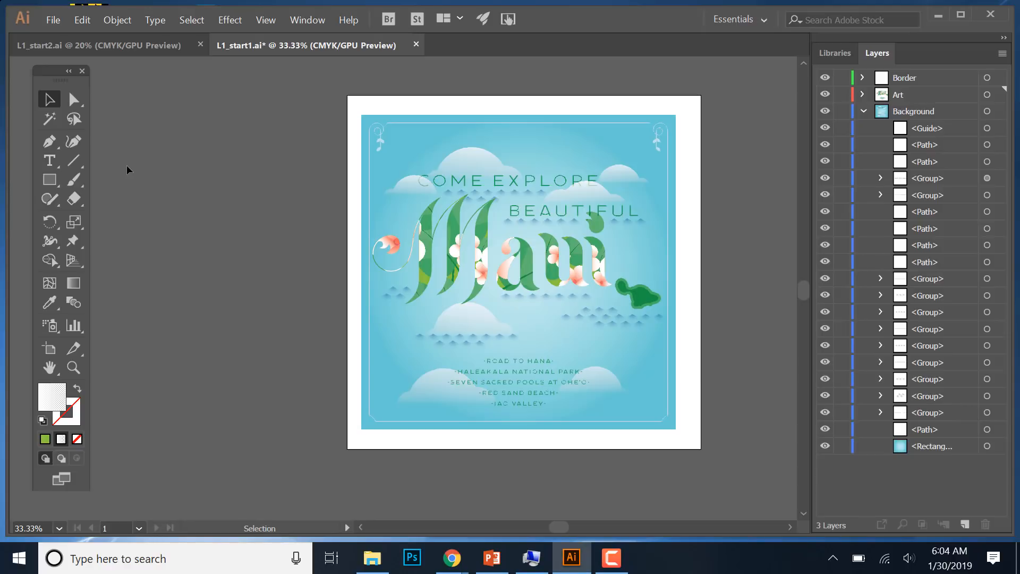
Show the Artboards panel and rename the first artboard as Maui.
left_click(305, 19)
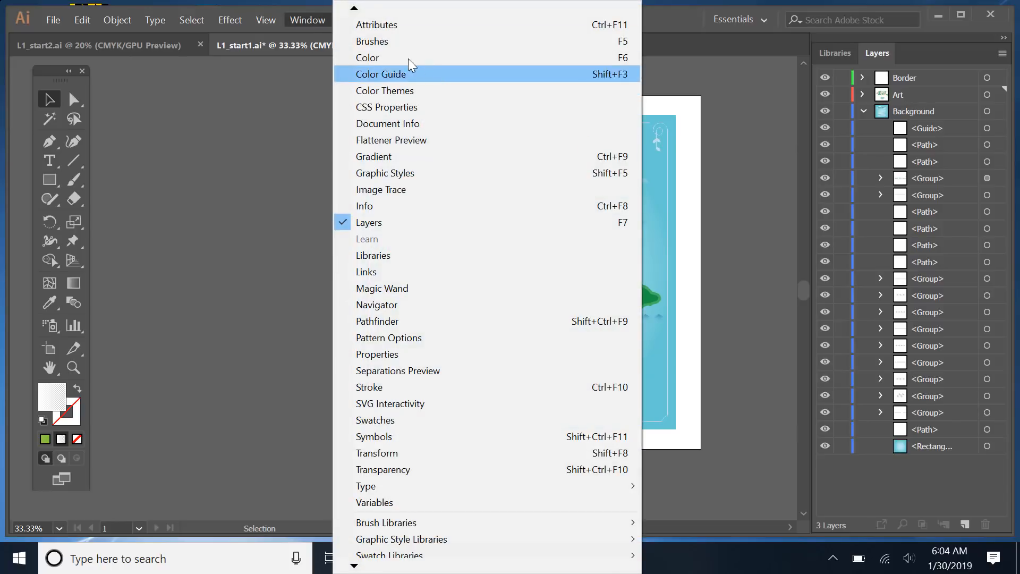
mouse_move(354, 8)
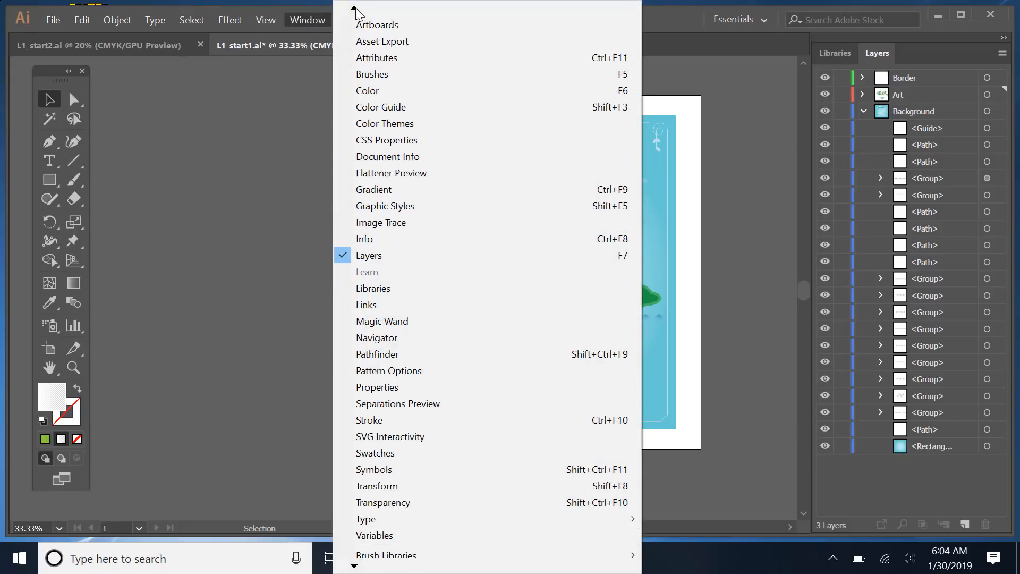
left_click(378, 41)
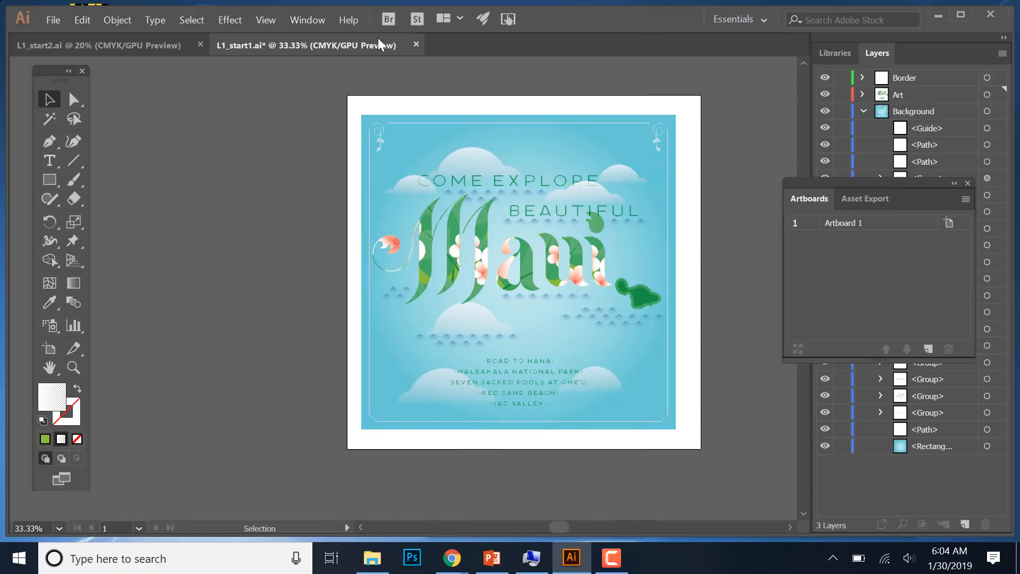
double_click(839, 224)
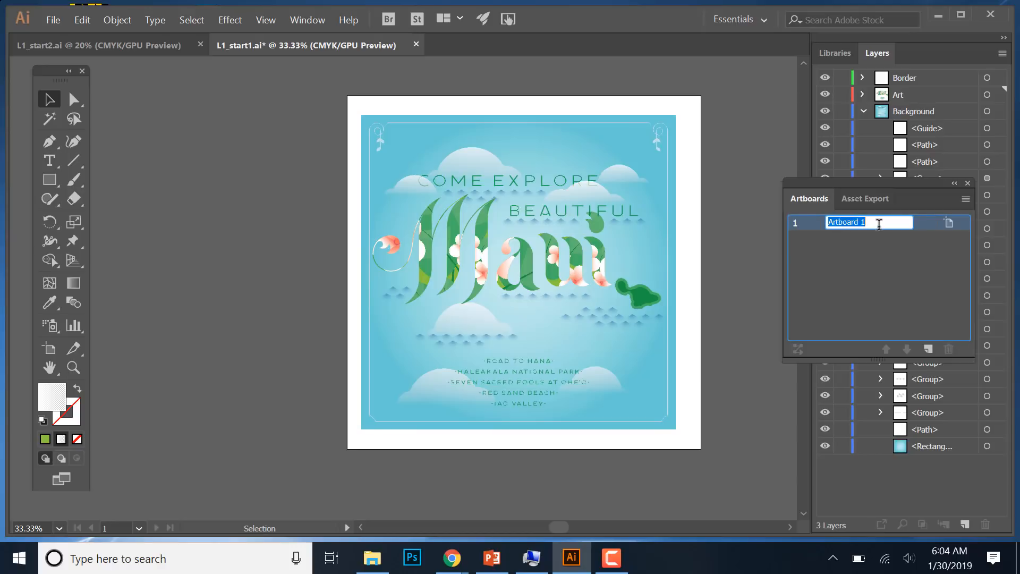
type("Maui")
left_click(841, 278)
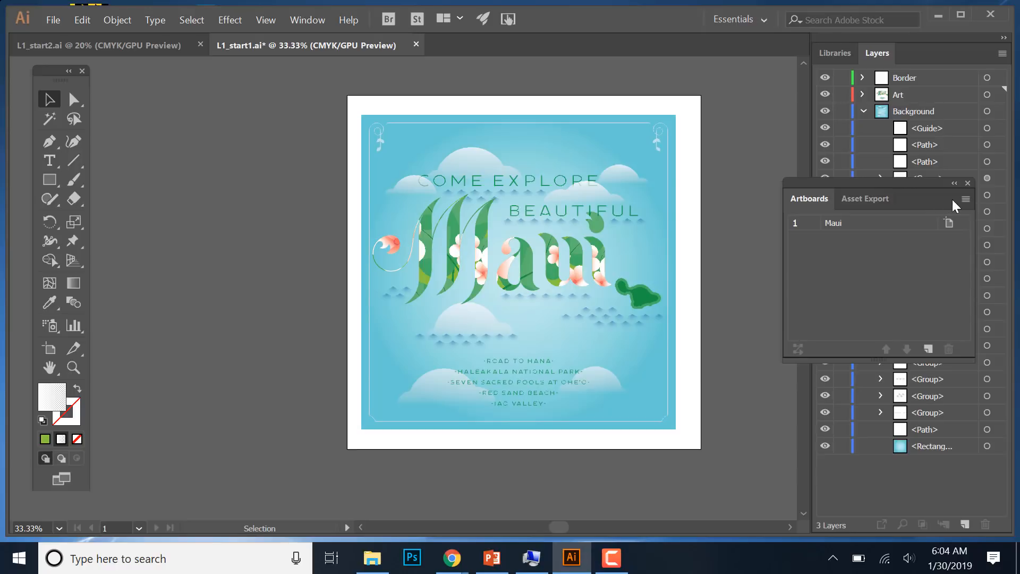
Add a second artboard beside Maui and draw a tall rectangle near its middle.
left_click(927, 349)
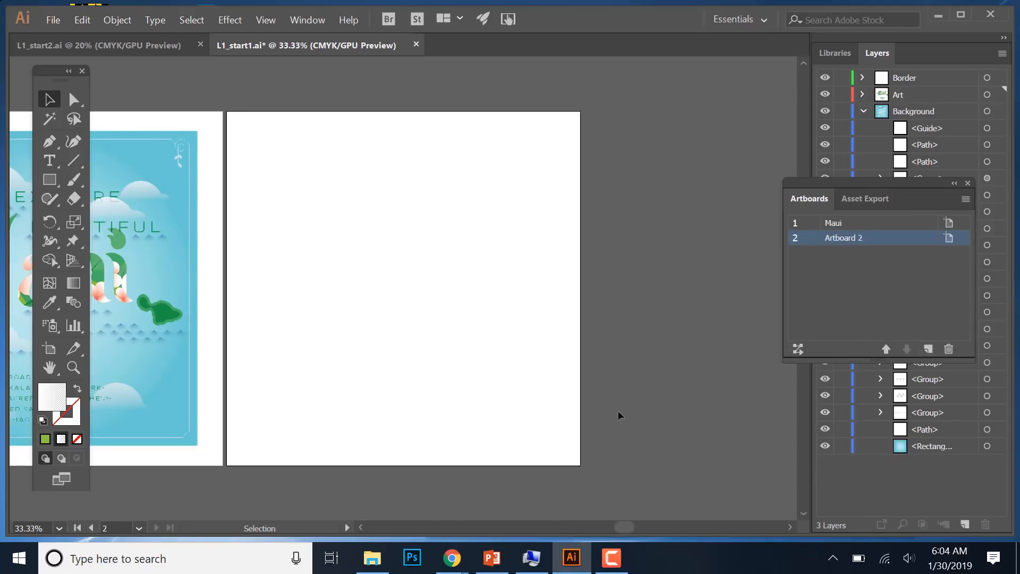
left_click_drag(626, 531, 594, 531)
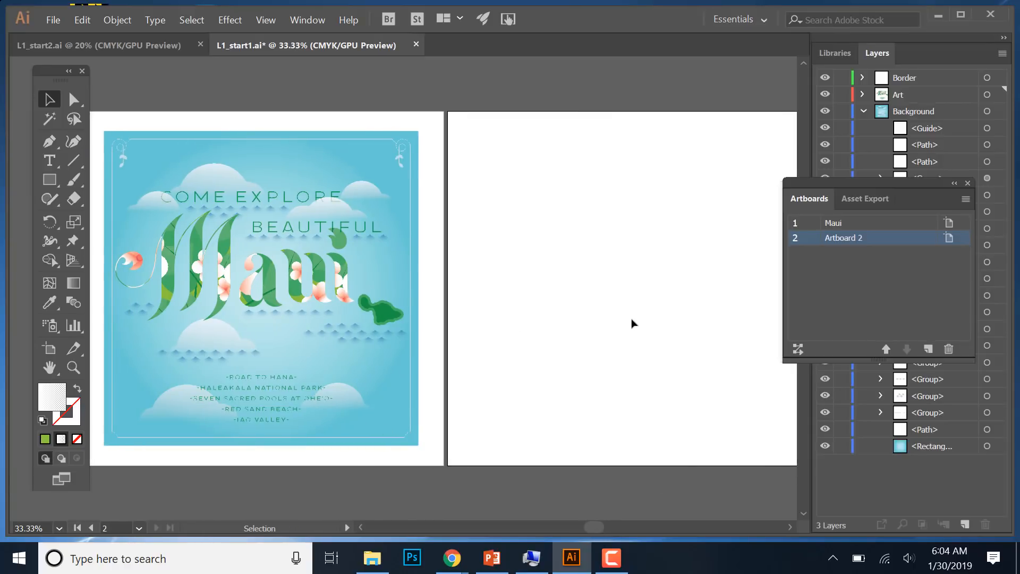
left_click(49, 180)
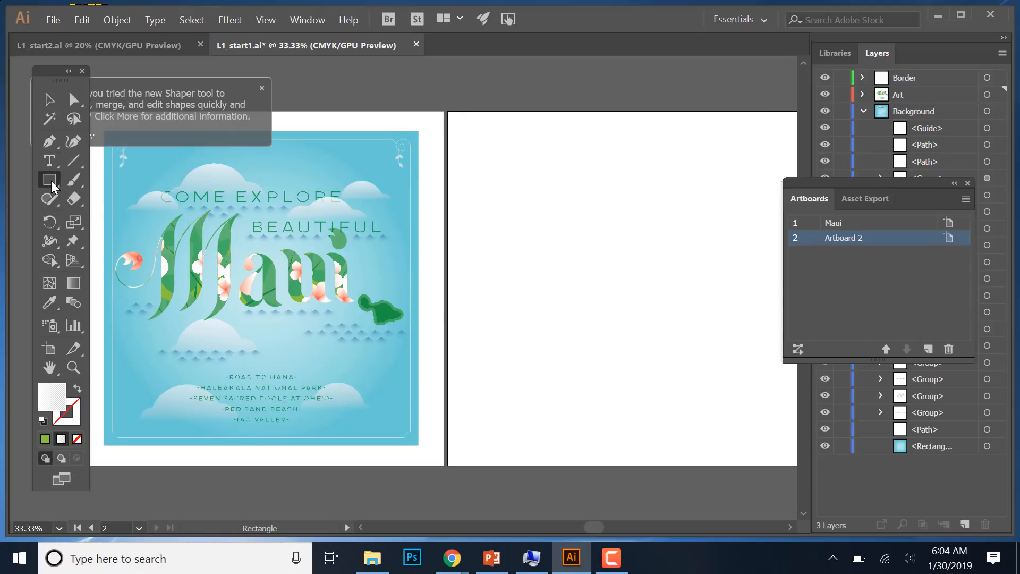
left_click_drag(54, 186, 113, 184)
left_click_drag(552, 191, 694, 377)
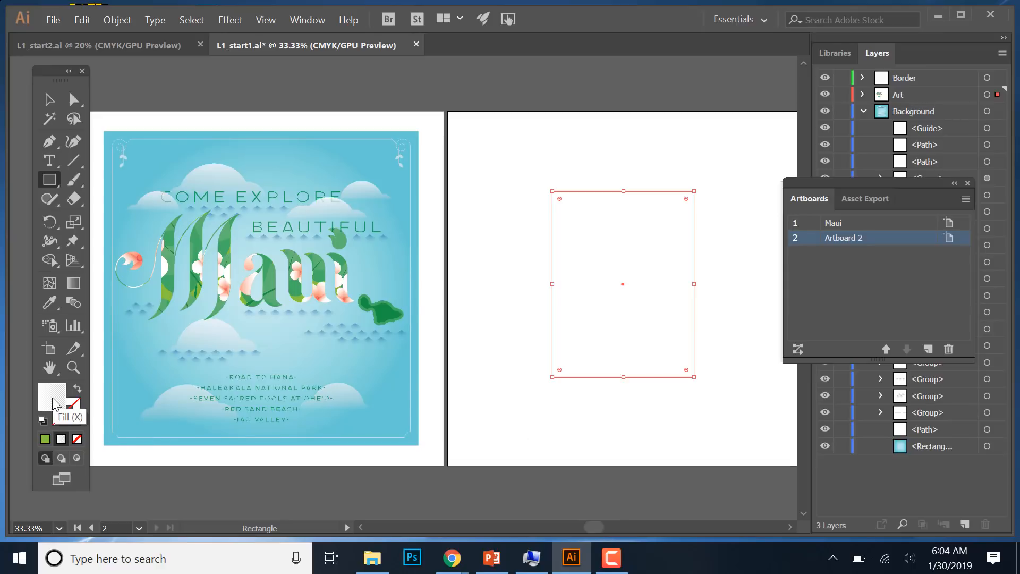
Fill the rectangle with the dark blue 221C93.
double_click(56, 401)
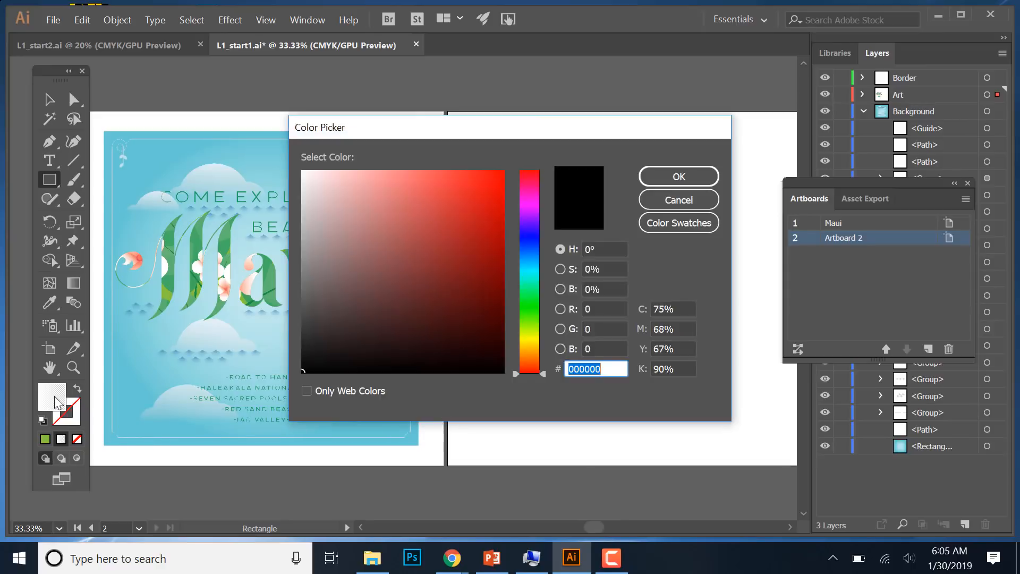
left_click(529, 236)
left_click(465, 255)
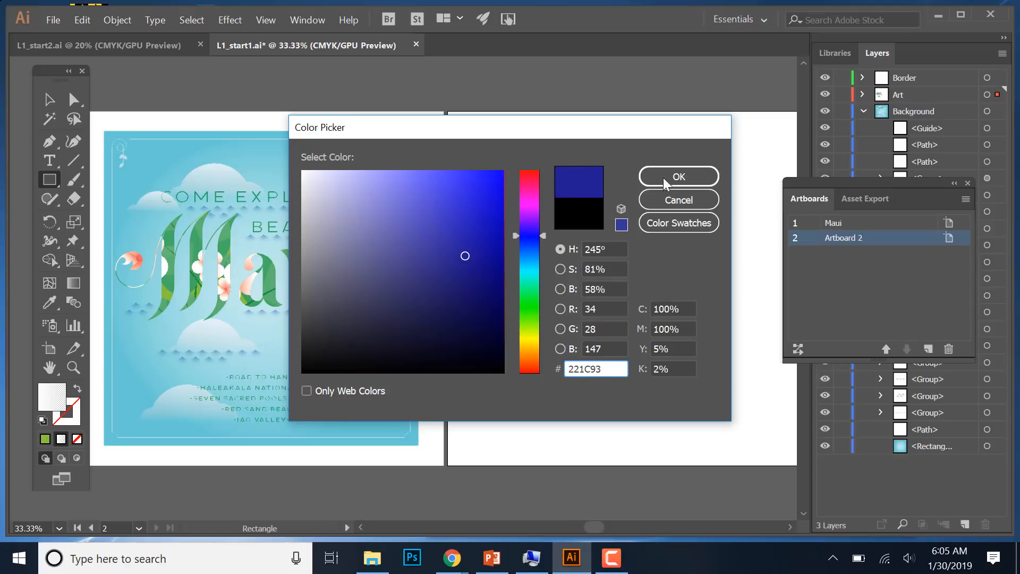
left_click(679, 177)
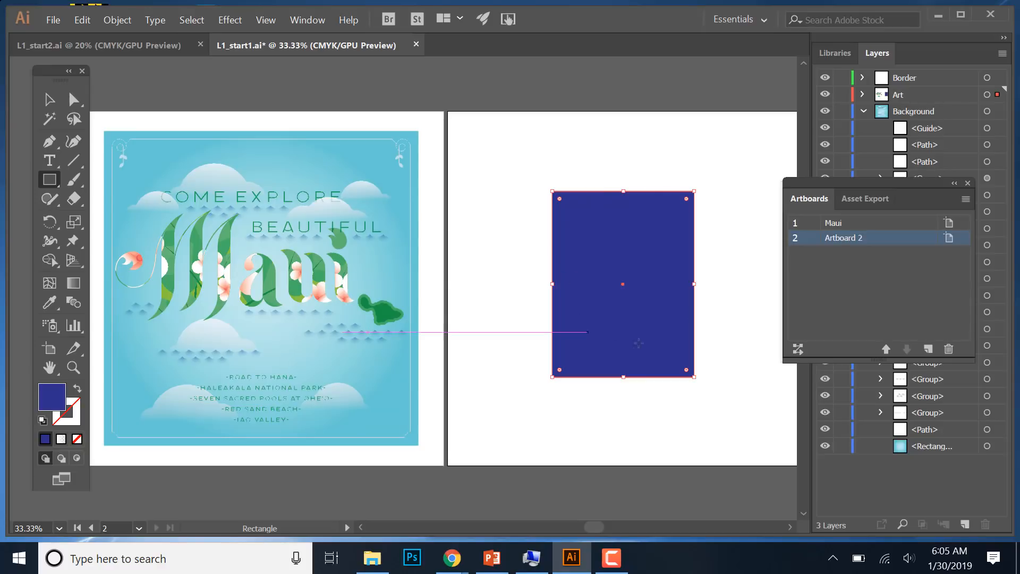
Give the blue rectangle a dark red stroke, about C 27, M 93, Y 86, K 26, and dismiss the colour settings.
left_click(66, 428)
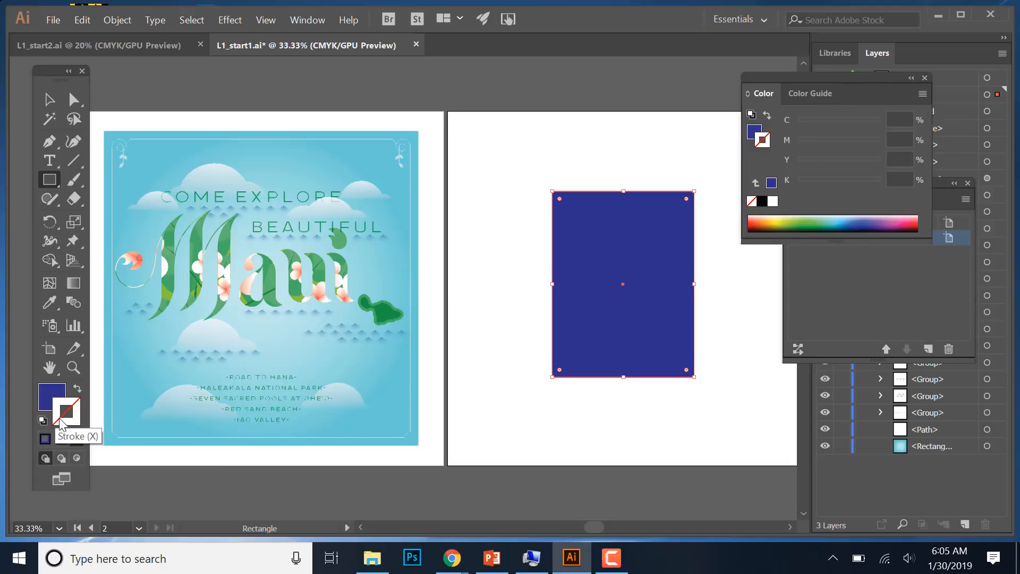
double_click(60, 422)
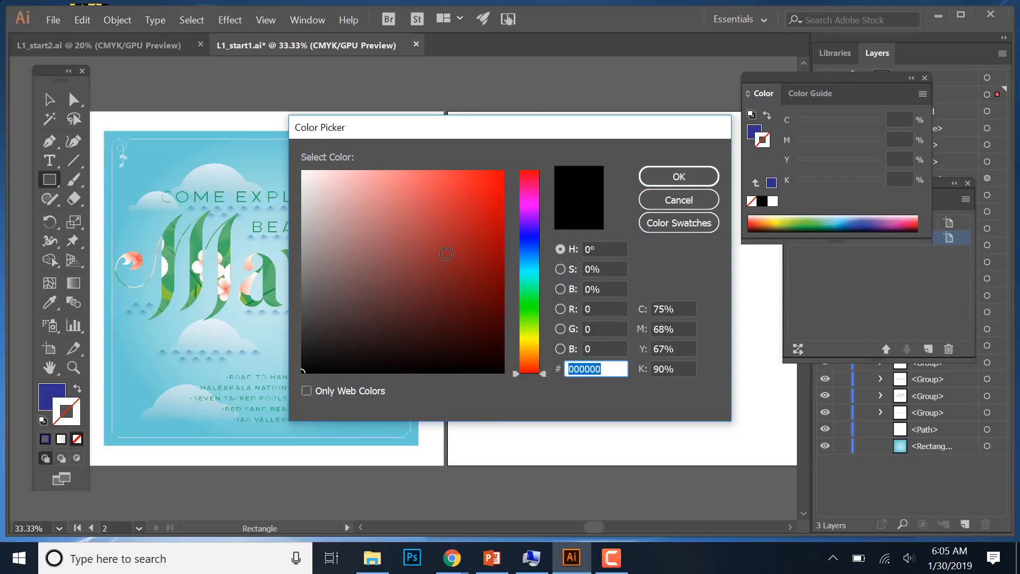
left_click(446, 254)
left_click(705, 177)
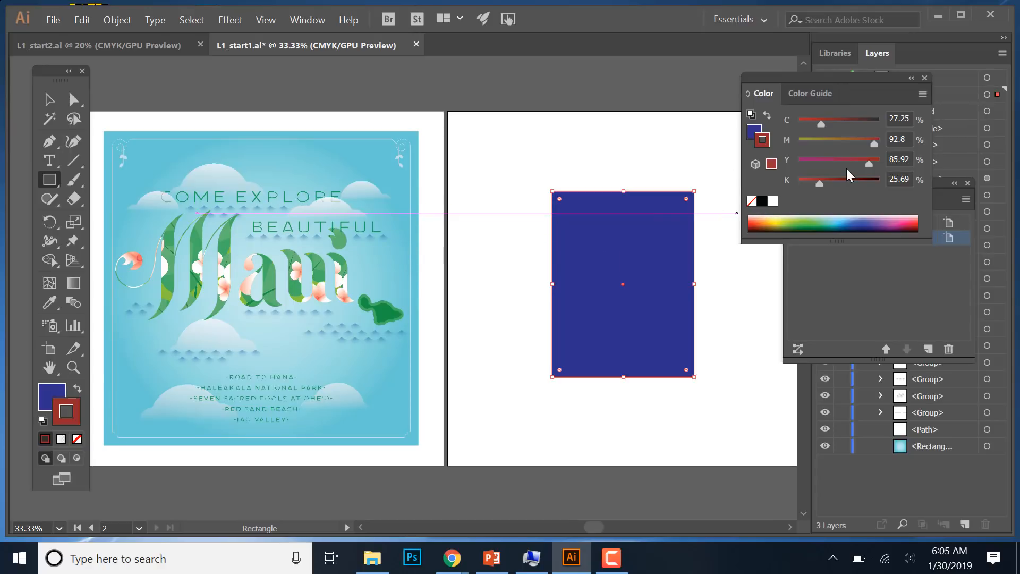
left_click(925, 79)
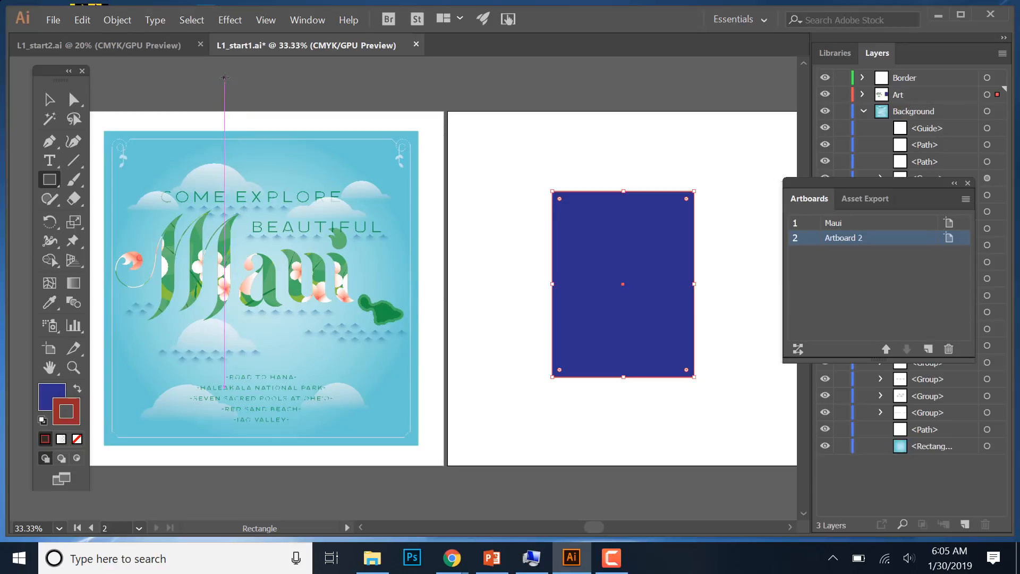
Cycle through the full-screen display modes and return to the normal screen mode.
key("f")
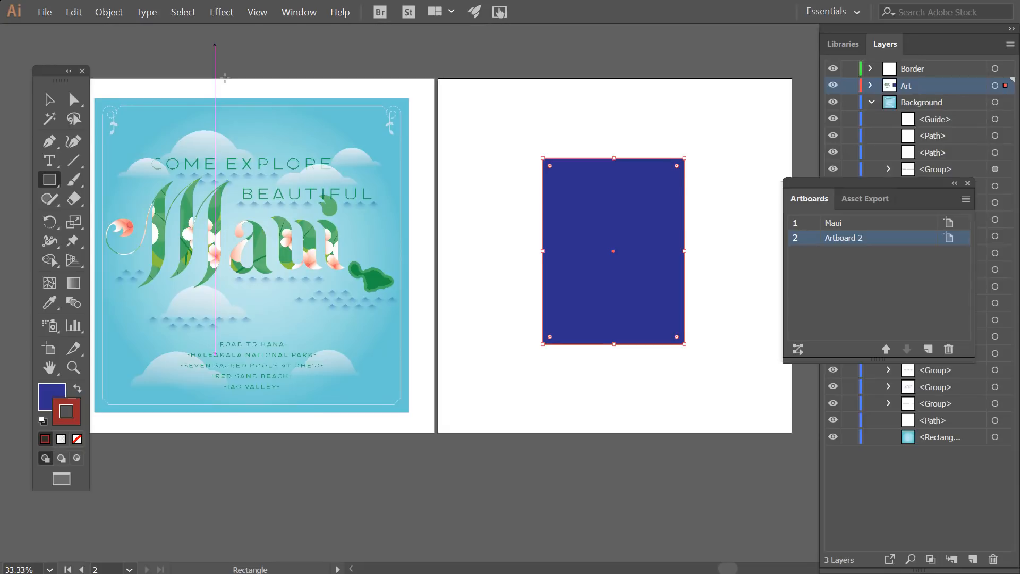
key("f")
key("f")
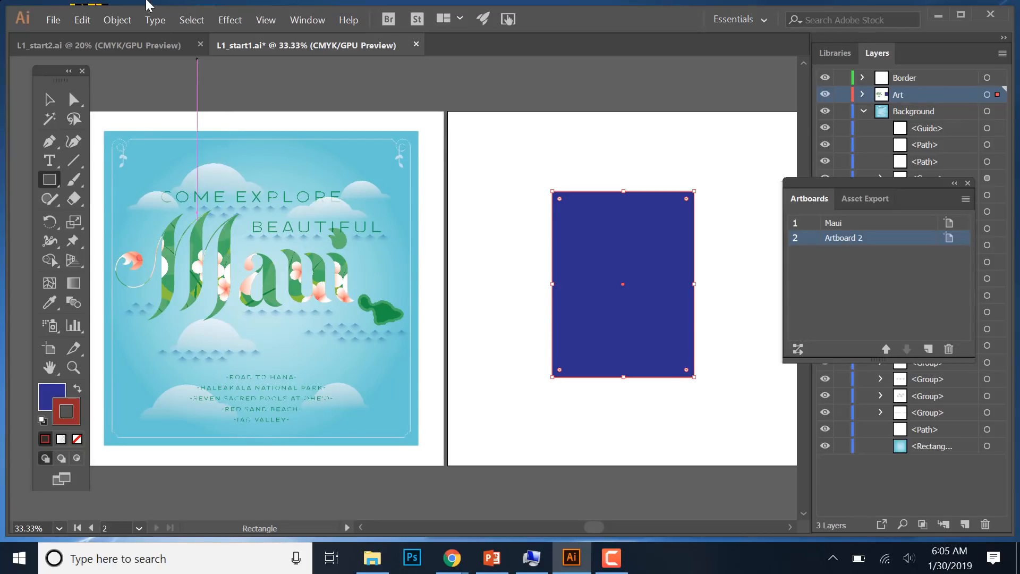
Reset the Essentials workspace to its default layout.
left_click(312, 20)
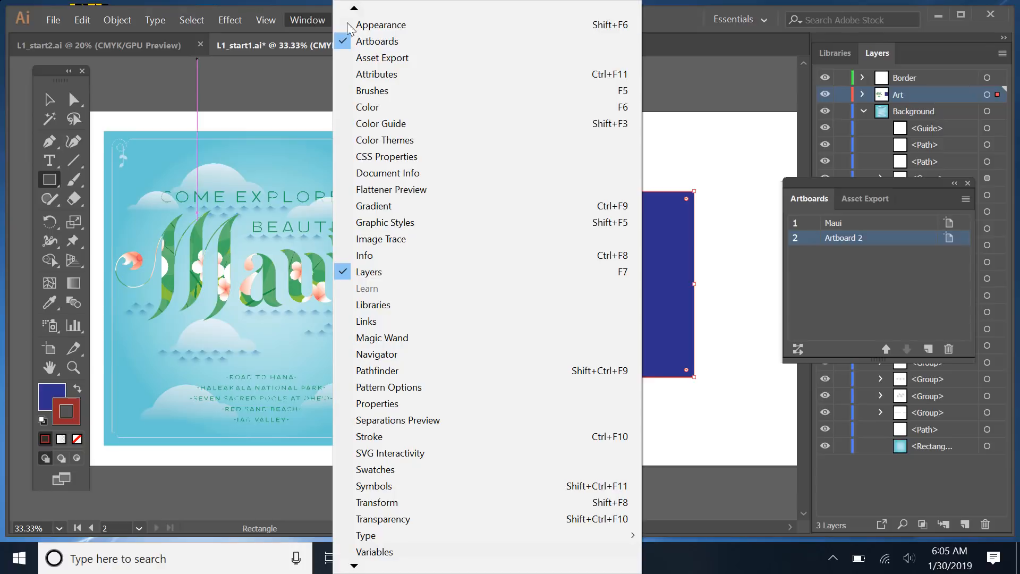
mouse_move(353, 10)
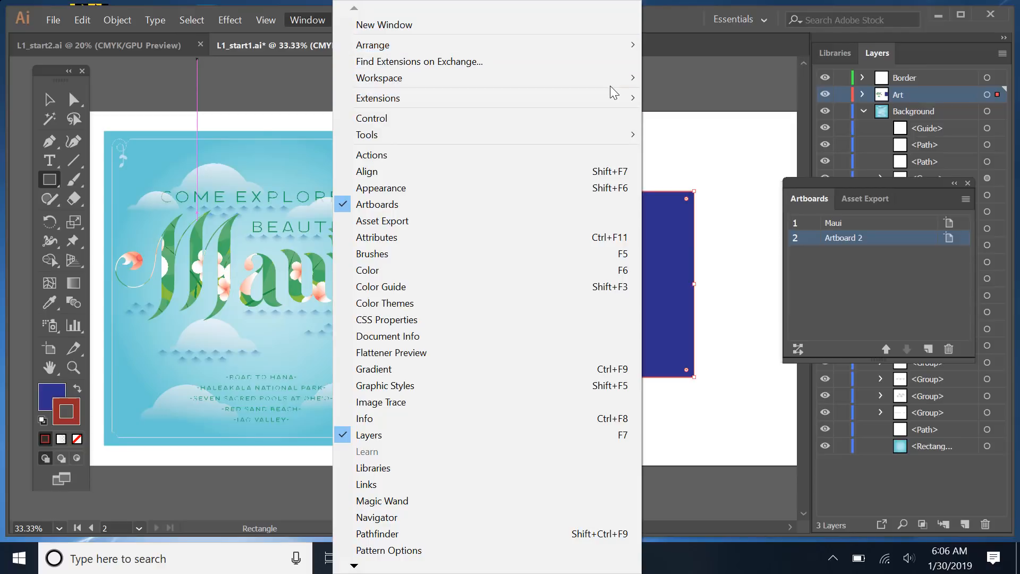
mouse_move(619, 79)
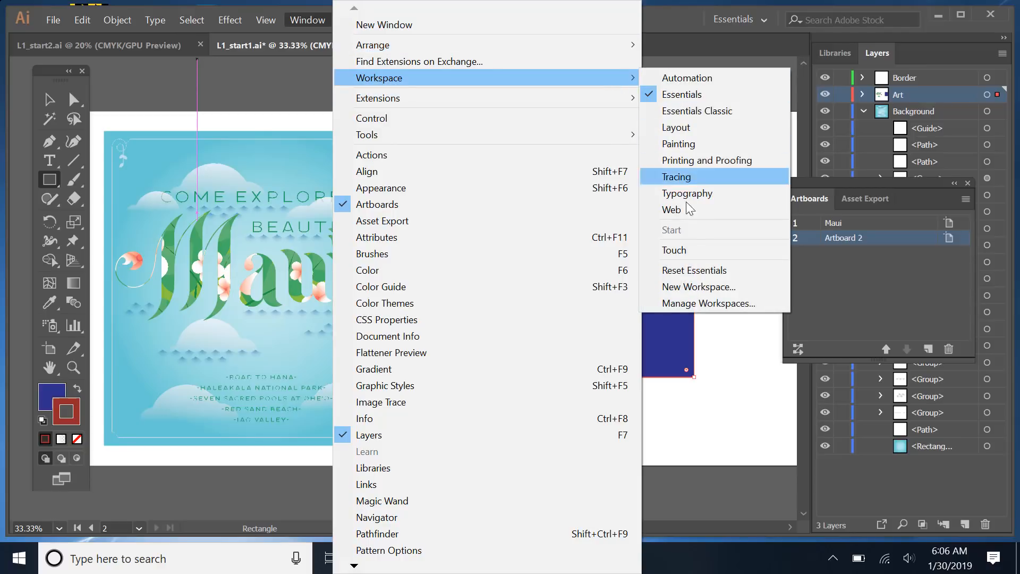
left_click(691, 271)
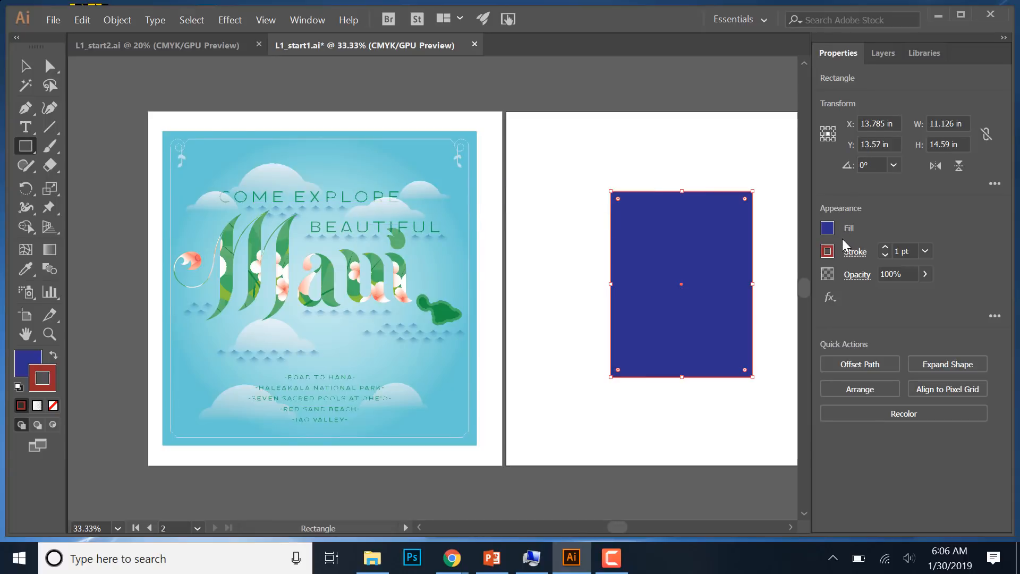
Increase the rectangle's stroke weight to 22 pt.
left_click(883, 247)
left_click(883, 248)
left_click(883, 247)
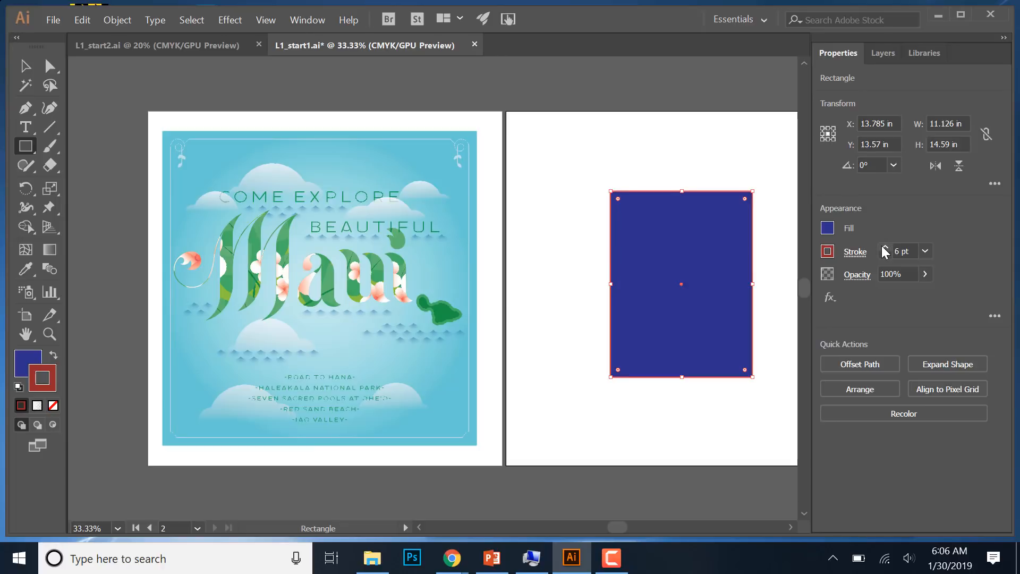
left_click(883, 248)
left_click(882, 247)
left_click(883, 248)
left_click(883, 248)
left_click(883, 248)
left_click(882, 247)
left_click(882, 248)
left_click(883, 247)
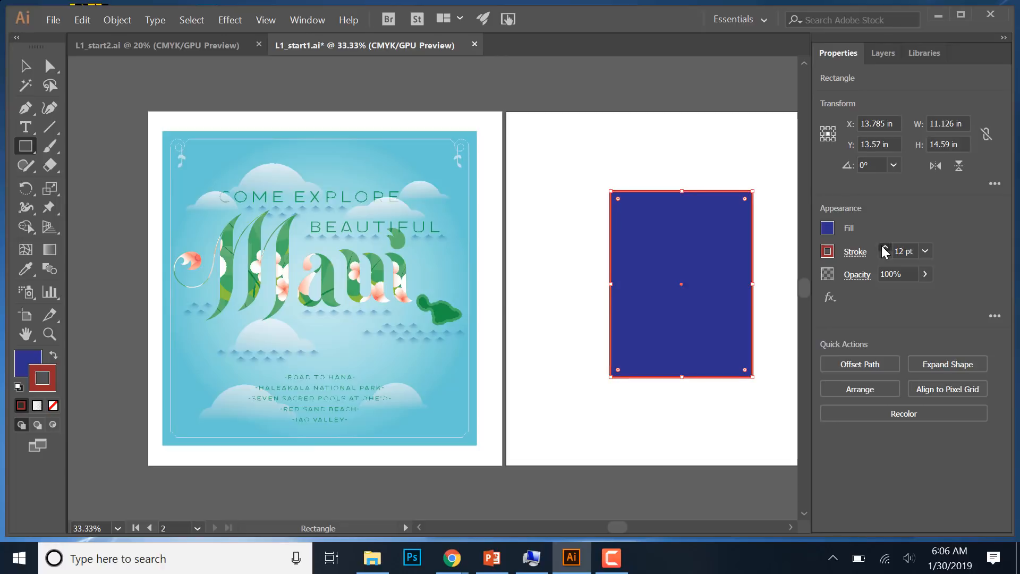
left_click(883, 247)
left_click(883, 247)
left_click(882, 247)
left_click(883, 248)
left_click(883, 247)
left_click(883, 248)
left_click(883, 248)
left_click(883, 248)
left_click(883, 248)
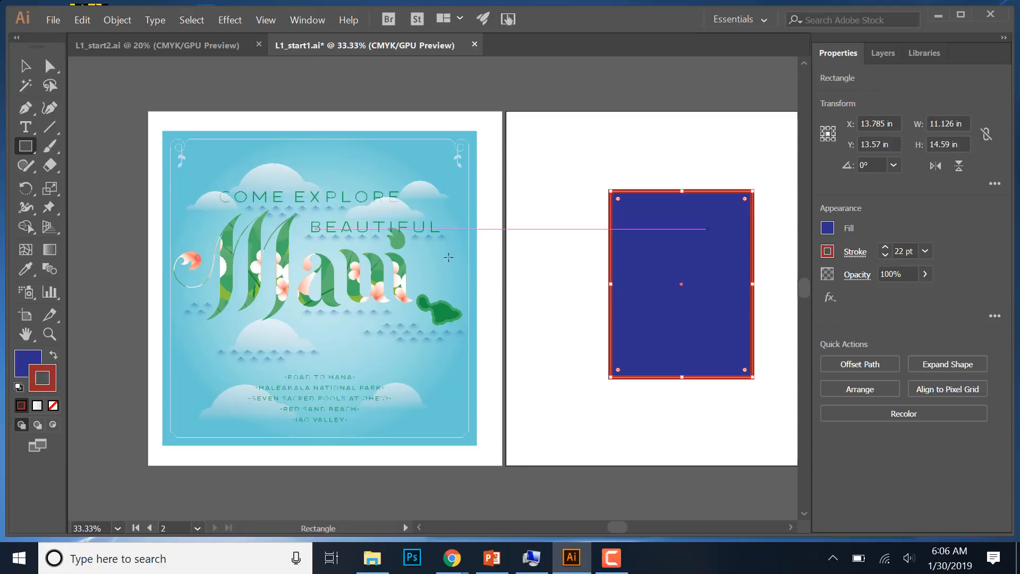
Remove the rectangle's stroke and move the shape slightly up and to the left, to about X 10.8 in, Y 12.6 in.
left_click(55, 406)
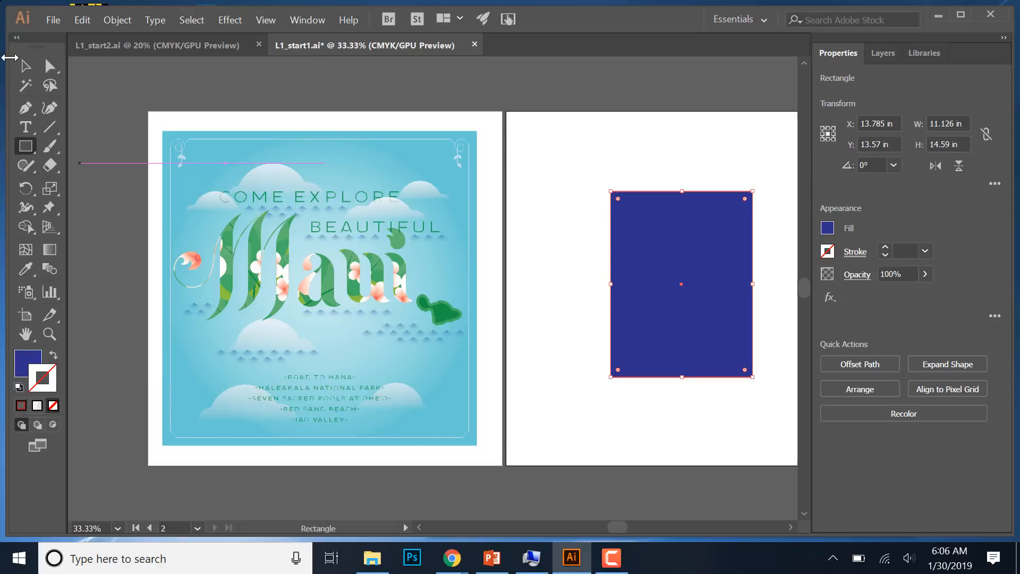
left_click(26, 66)
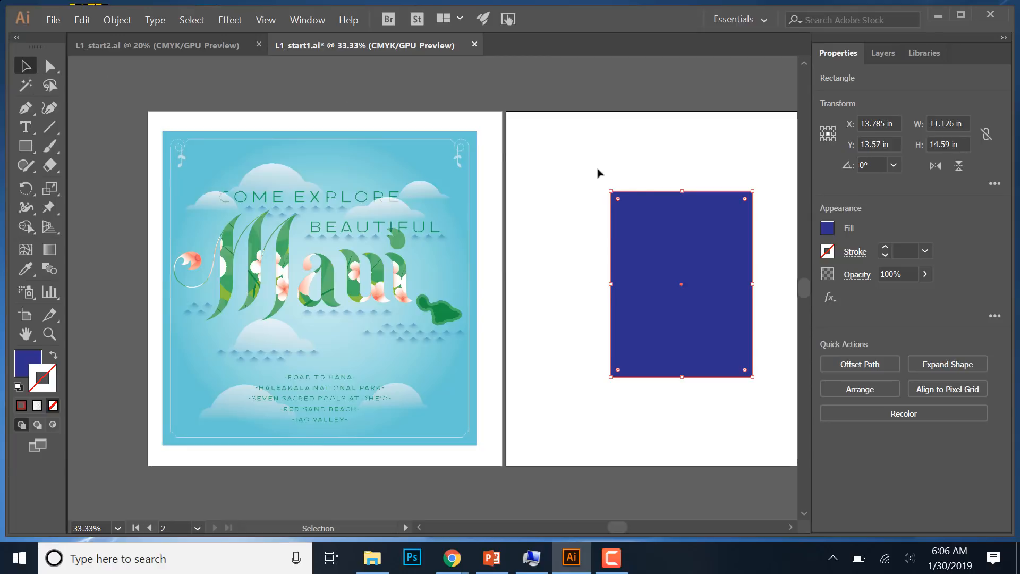
left_click(630, 186)
left_click_drag(644, 213, 630, 230)
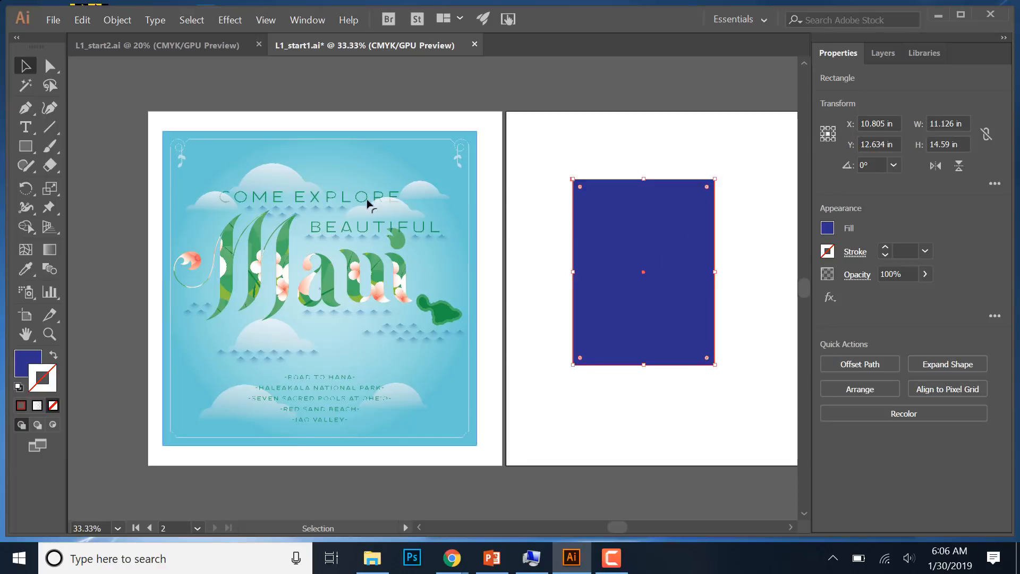
Select the light blue background of the Maui artwork and choose Maui as the active artboard.
left_click(374, 169)
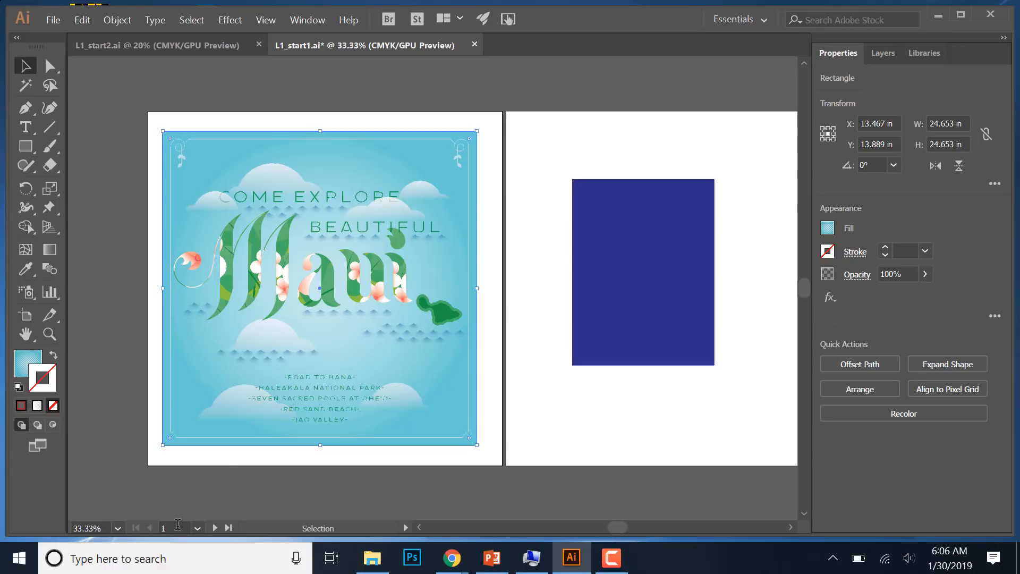
left_click(197, 528)
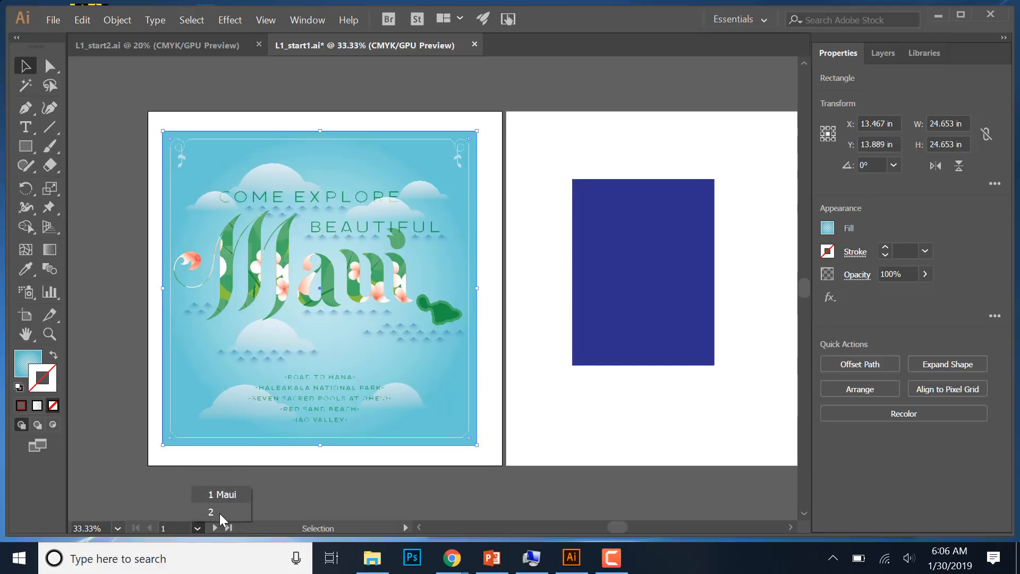
left_click(226, 499)
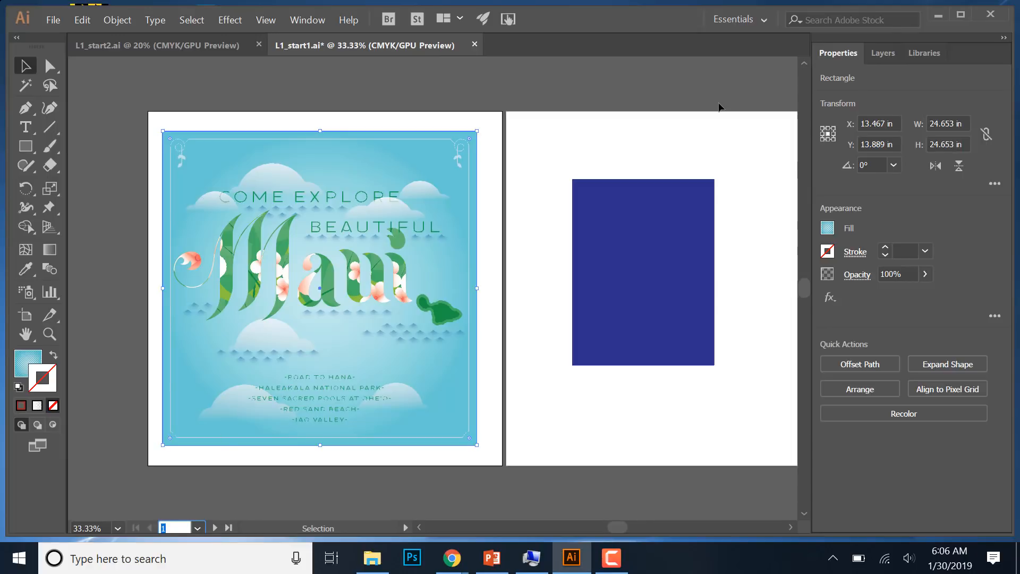
Select the dark blue rectangle and locate it in the layer structure.
left_click(882, 54)
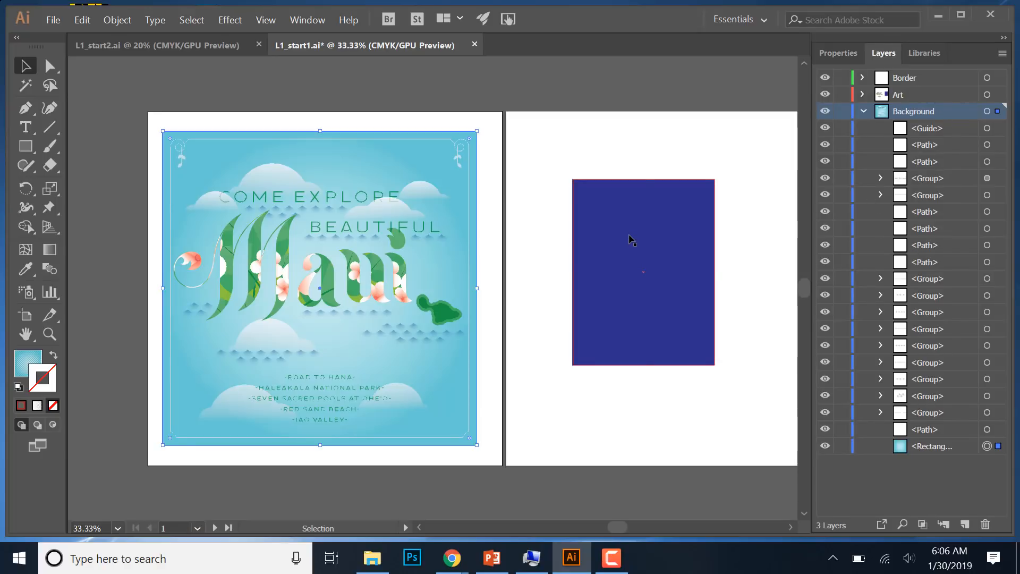
left_click(631, 240)
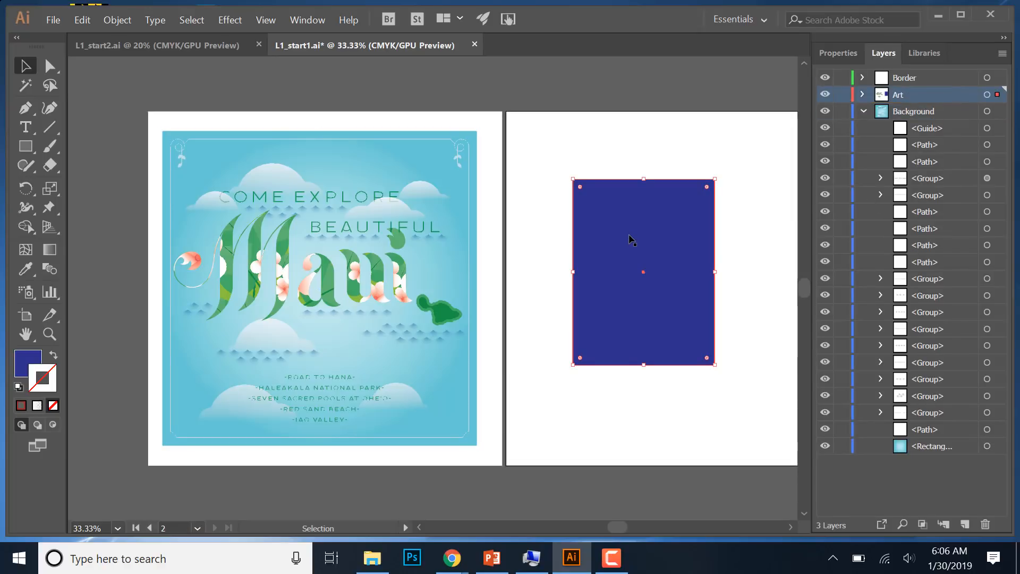
left_click(902, 524)
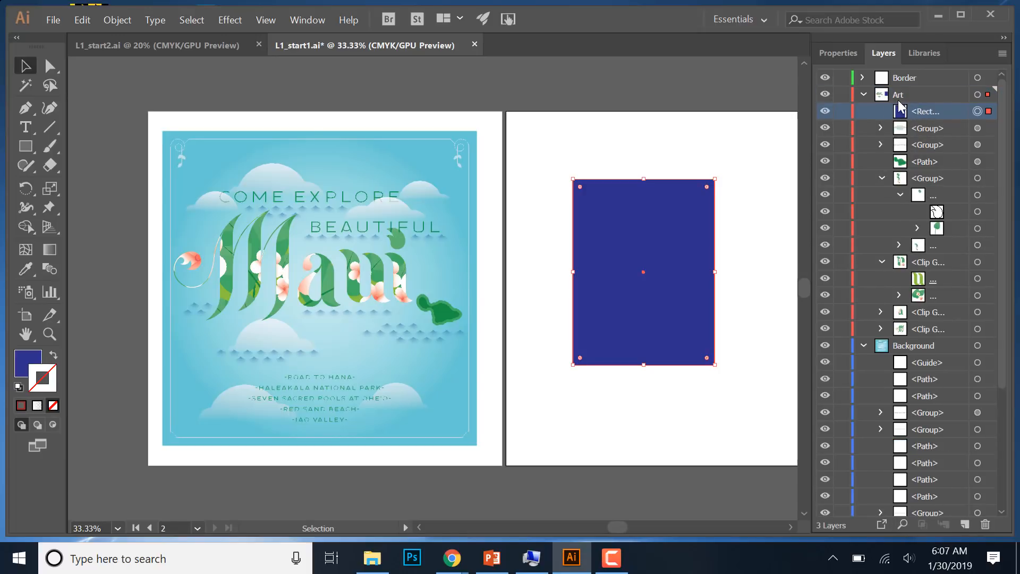
Move the dark blue rectangle slightly down and to the right, and select the border around the Maui artwork.
mouse_move(667, 224)
left_mouse_down()
mouse_move(690, 164)
mouse_move(685, 231)
left_mouse_up()
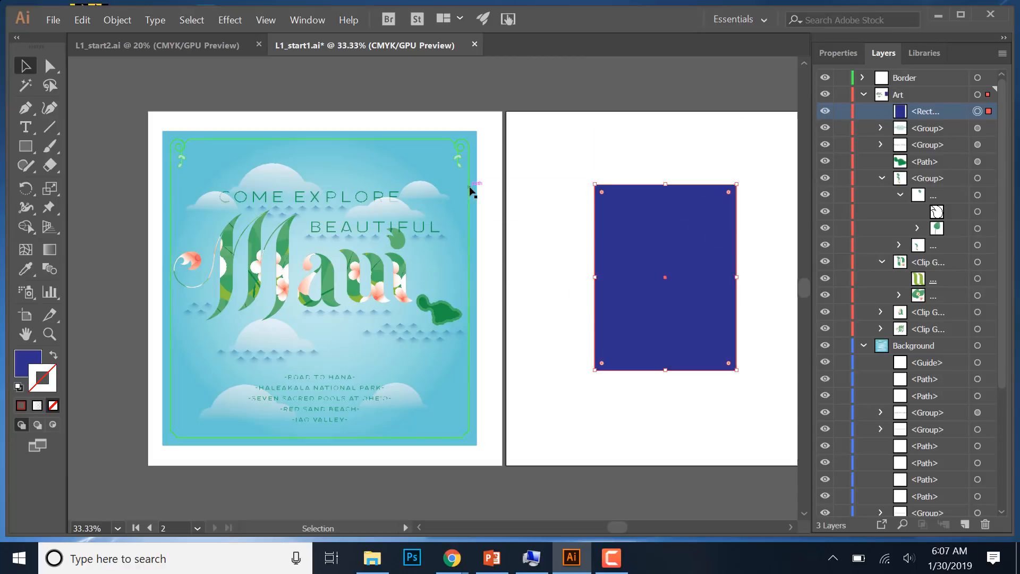
left_click(469, 189)
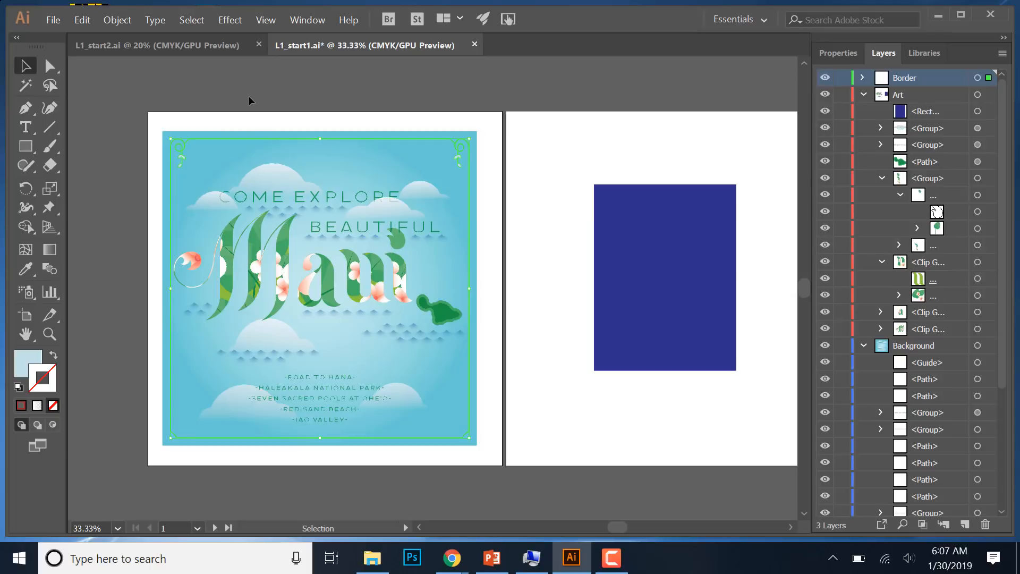
Save the document as L1 practice in Adobe Illustrator format in the Lesson01 folder, keeping the Illustrator CC version and default options.
left_click(50, 21)
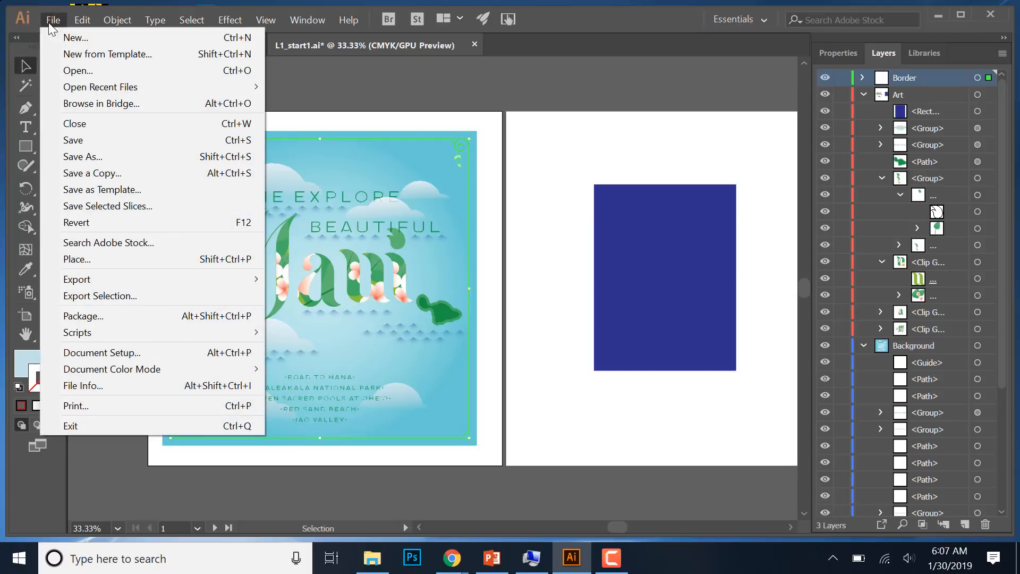
left_click(104, 151)
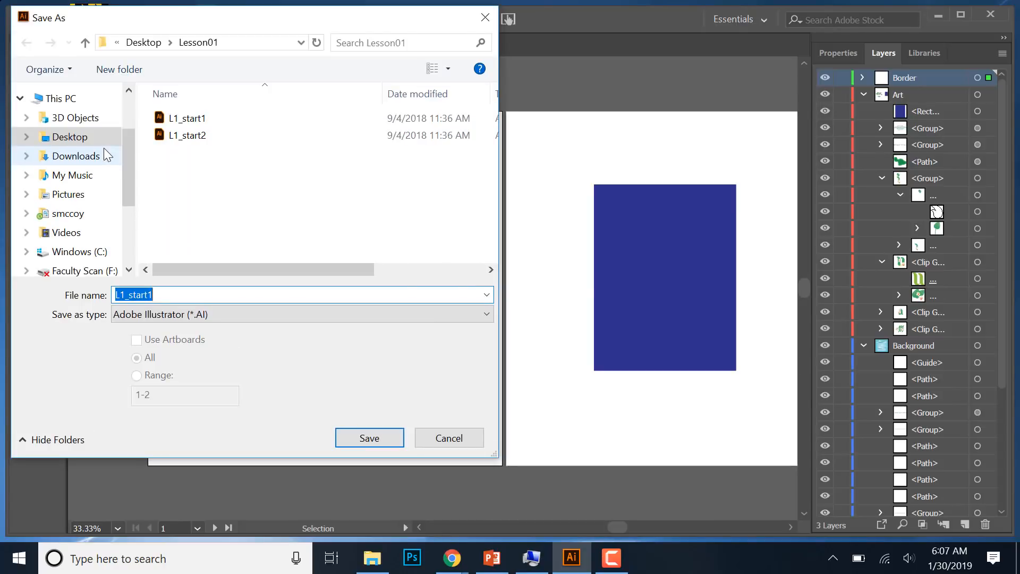
left_click_drag(130, 197, 127, 255)
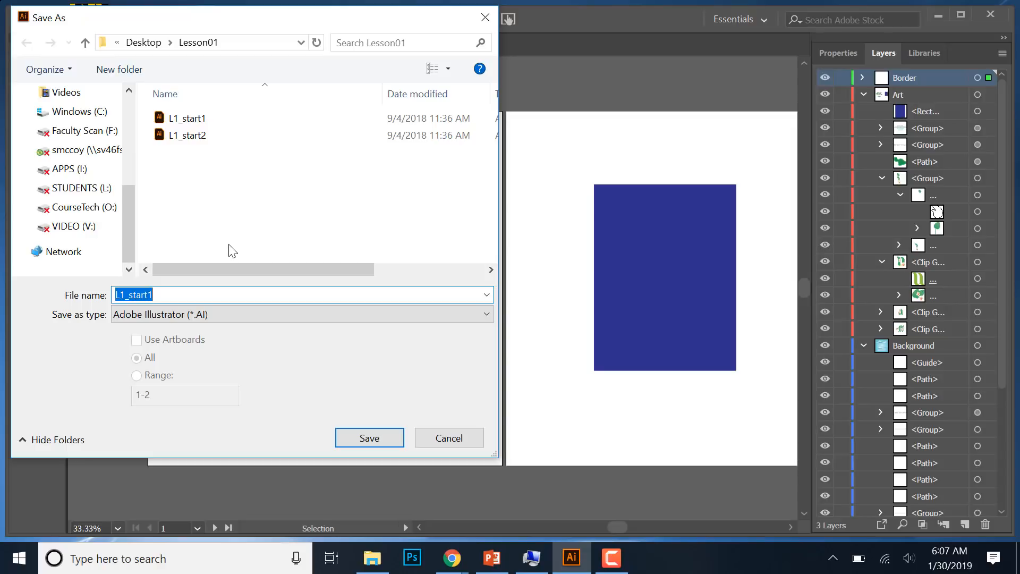
type("L1 practice")
left_click(377, 444)
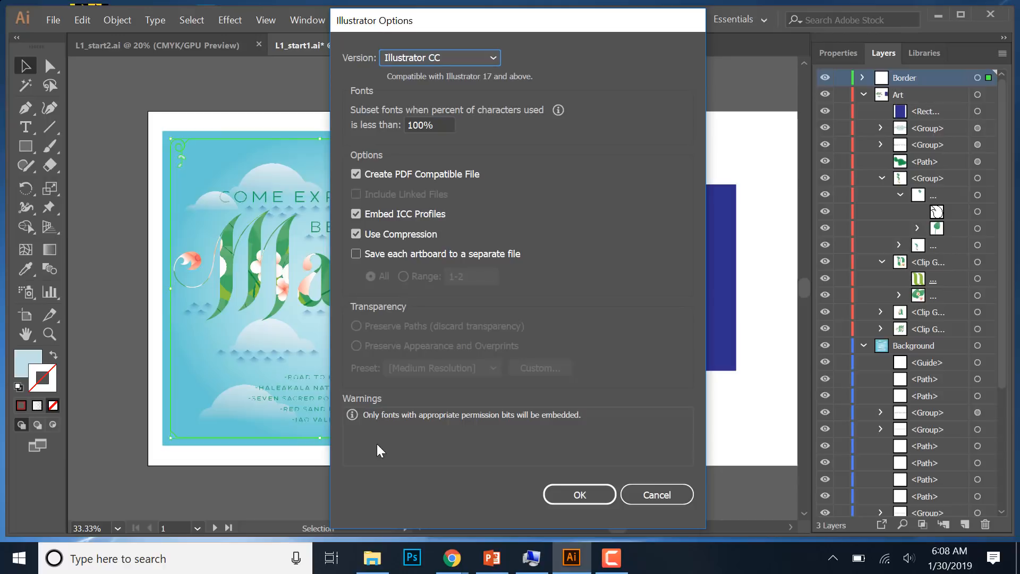
left_click(584, 501)
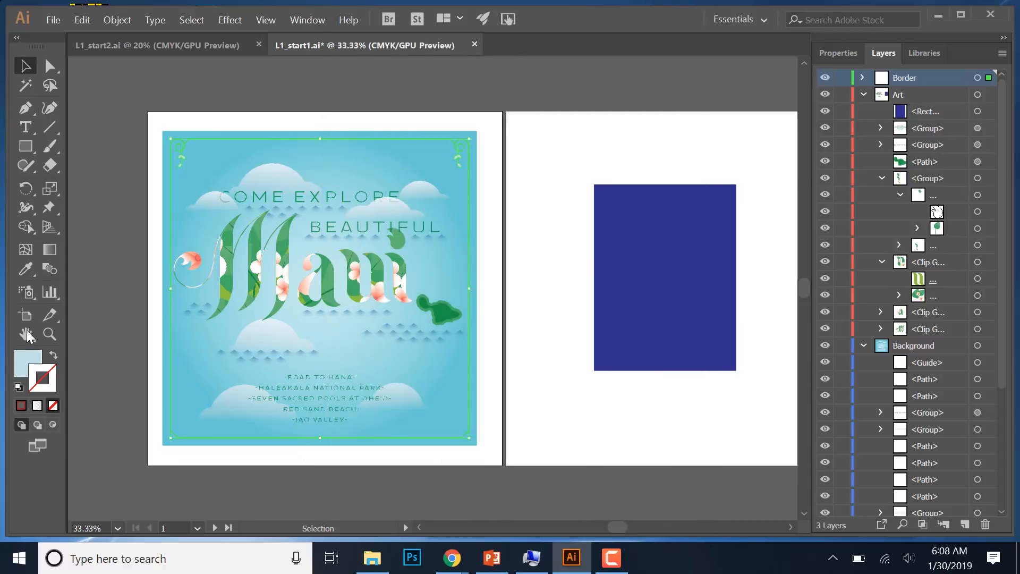
Shift the view slightly with the Hand tool and magnify the Maui lettering with the Zoom tool.
left_click(25, 333)
mouse_move(315, 256)
left_mouse_down()
mouse_move(566, 274)
mouse_move(304, 315)
mouse_move(350, 179)
mouse_move(306, 328)
mouse_move(327, 260)
left_mouse_up()
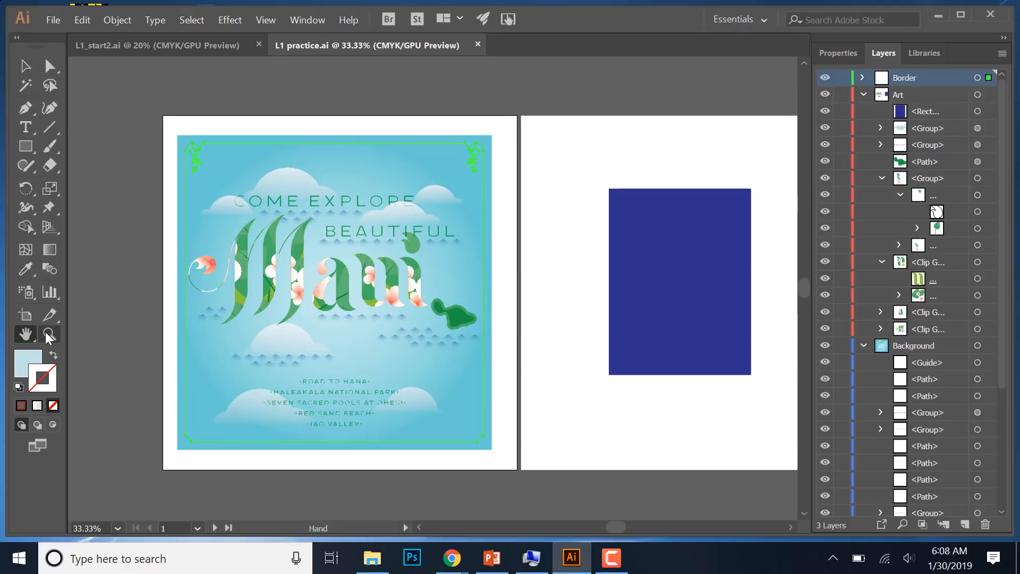
left_click(50, 333)
left_click(319, 240)
left_click(358, 296)
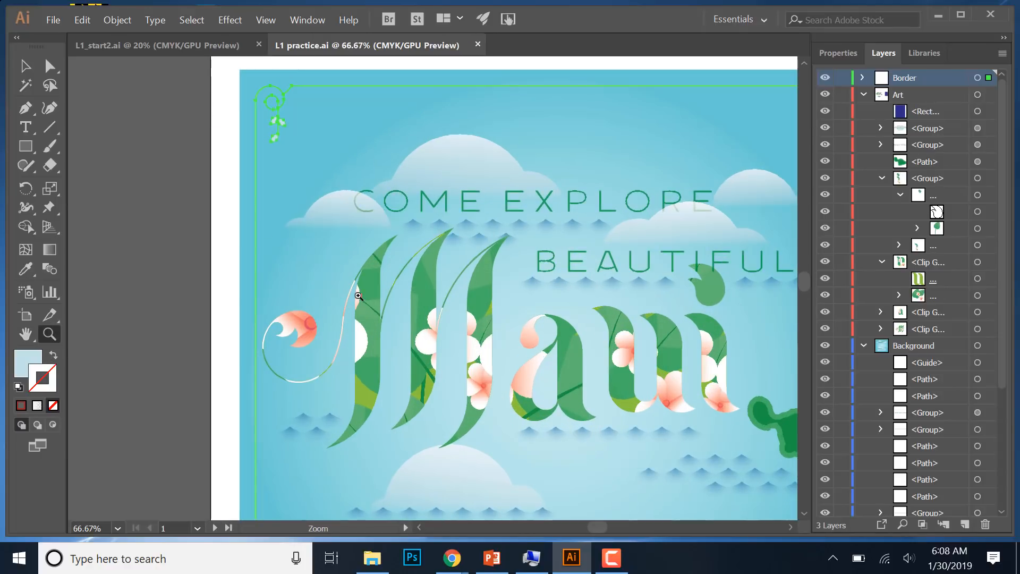
Zoom in closely on the Maui lettering and back out to 50%, twice.
key("ctrl+equal")
key("ctrl+equal")
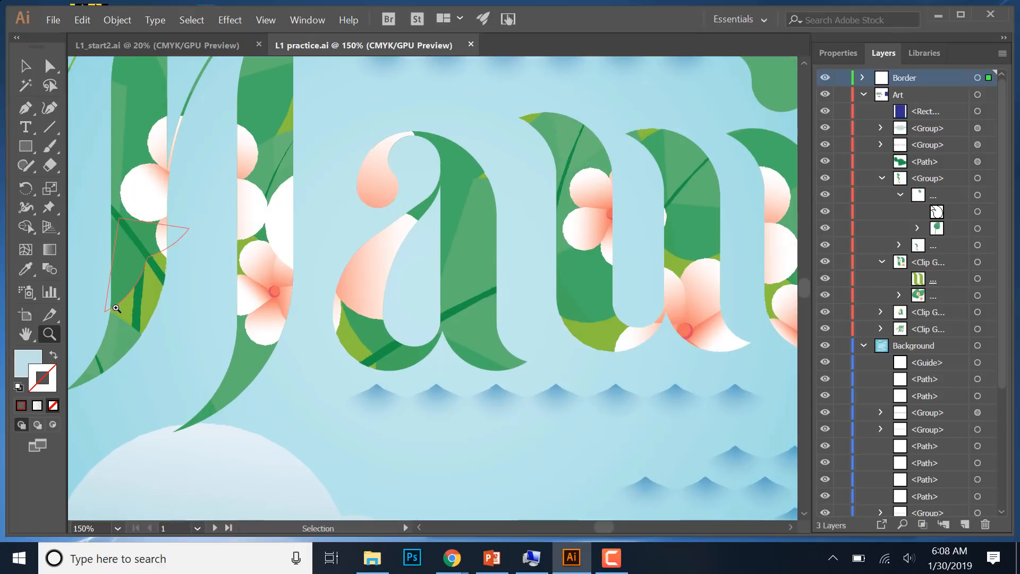
key("ctrl+minus")
key("ctrl+minus")
key("ctrl+minus")
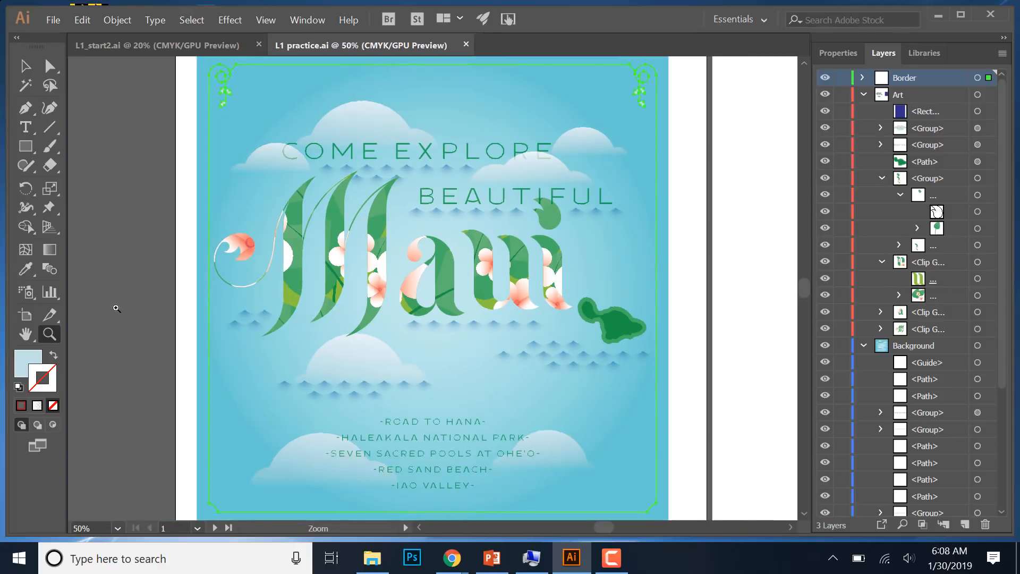
key("ctrl+equal")
key("ctrl+equal")
key("ctrl+equal")
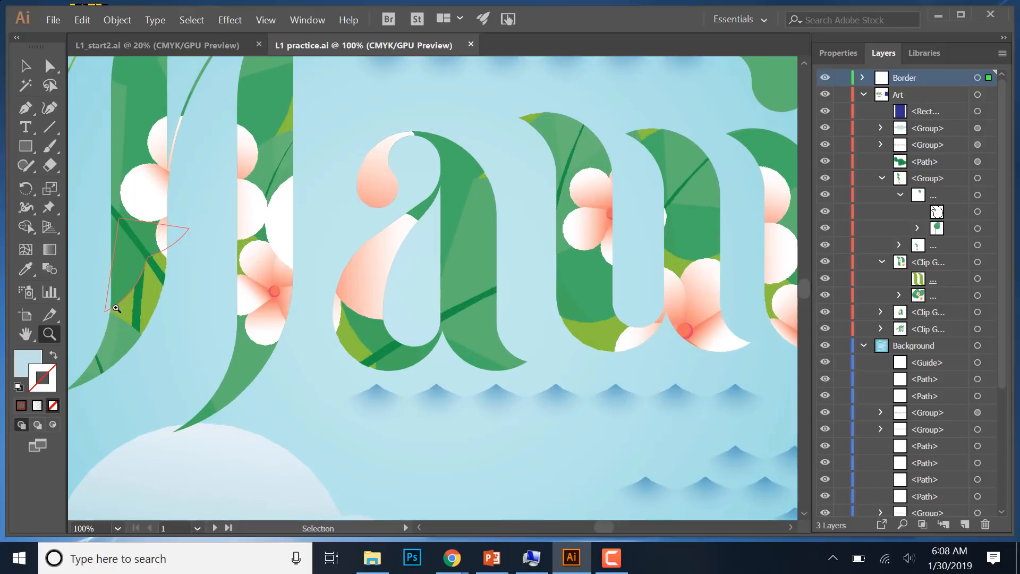
key("ctrl+minus")
key("ctrl+minus")
key("ctrl+minus")
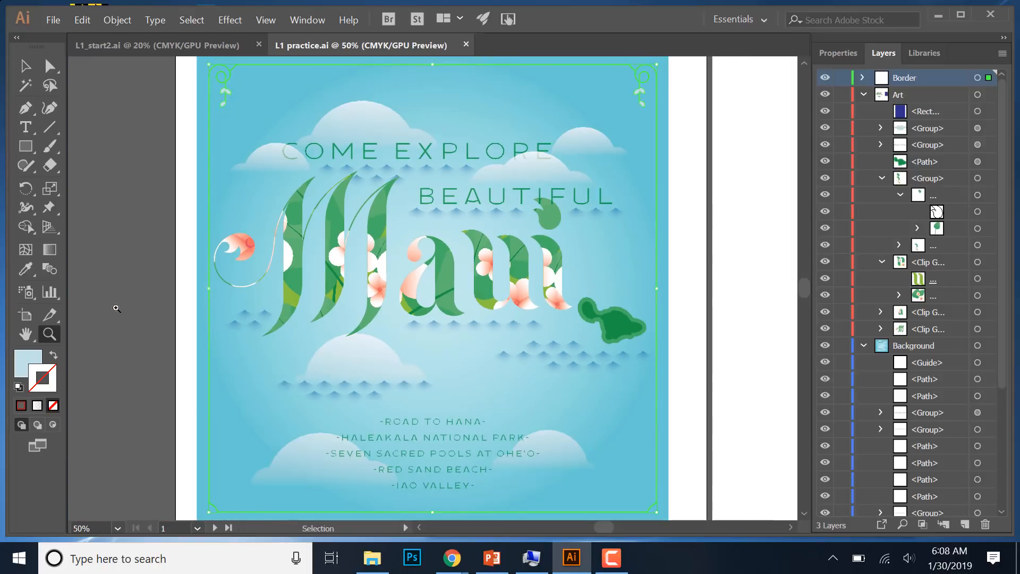
Fit the Maui artboard in the window, show all artboards at once, and fit the Maui artboard again.
key("ctrl+0")
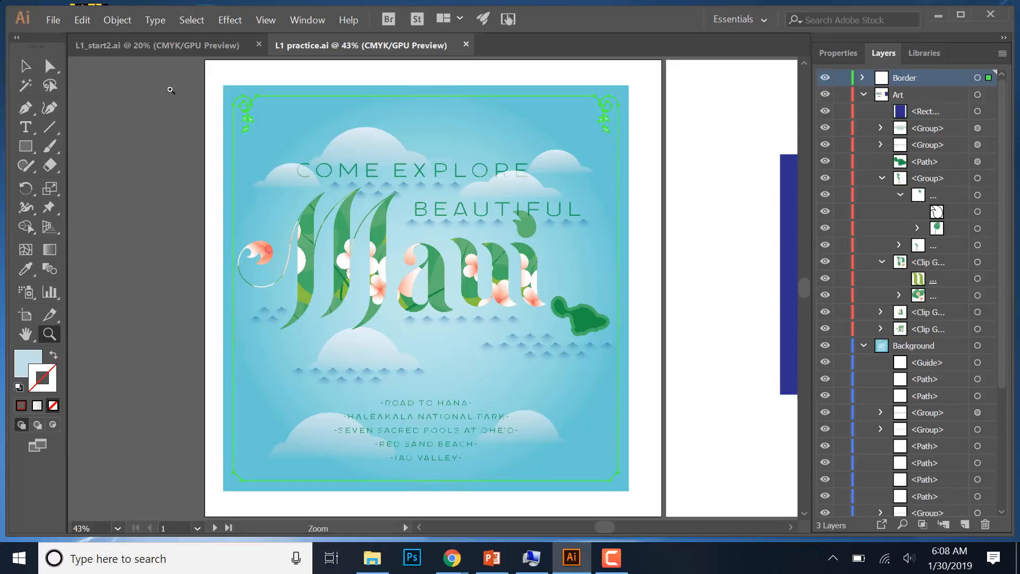
left_click(263, 17)
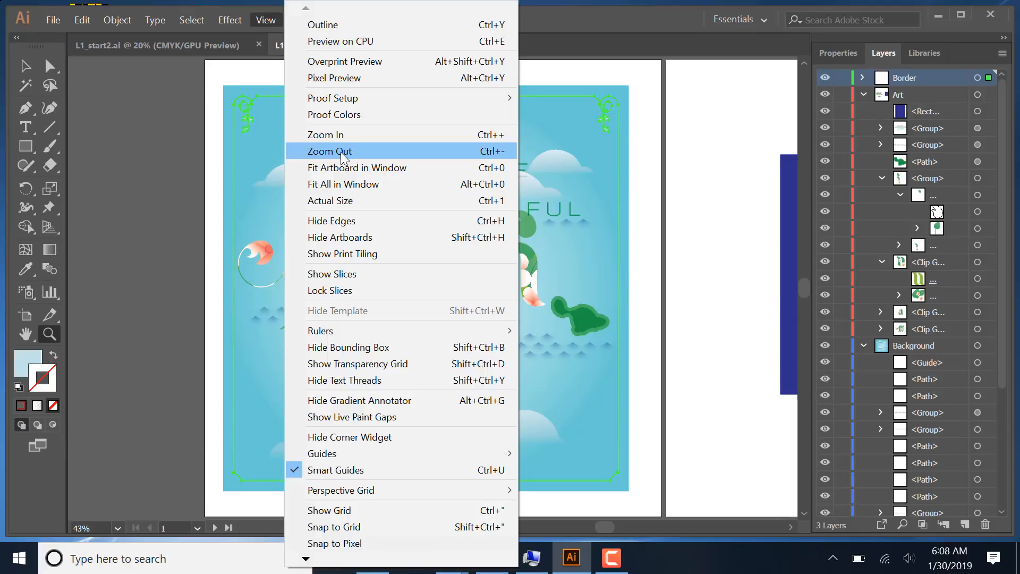
left_click(371, 183)
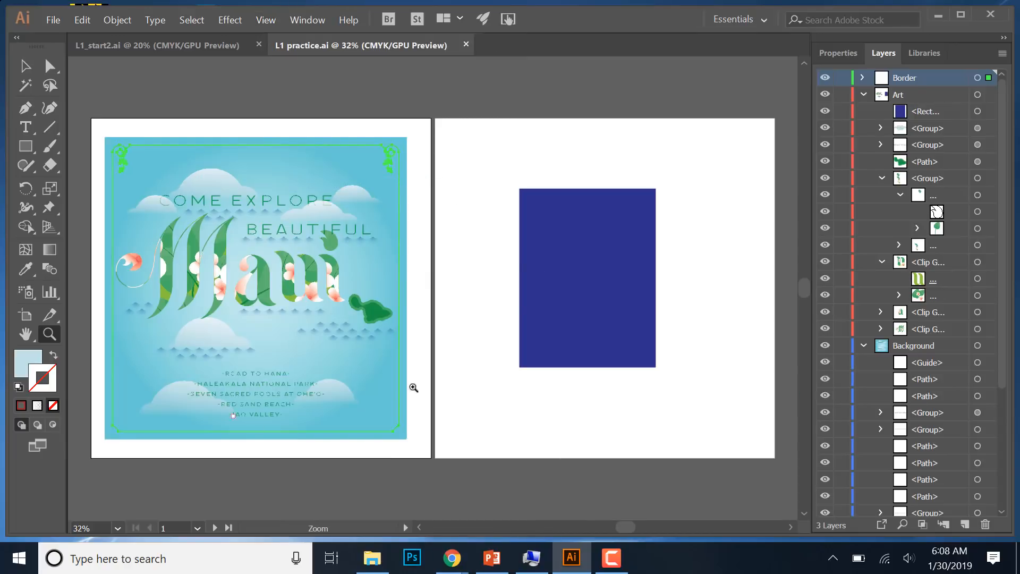
left_click(262, 20)
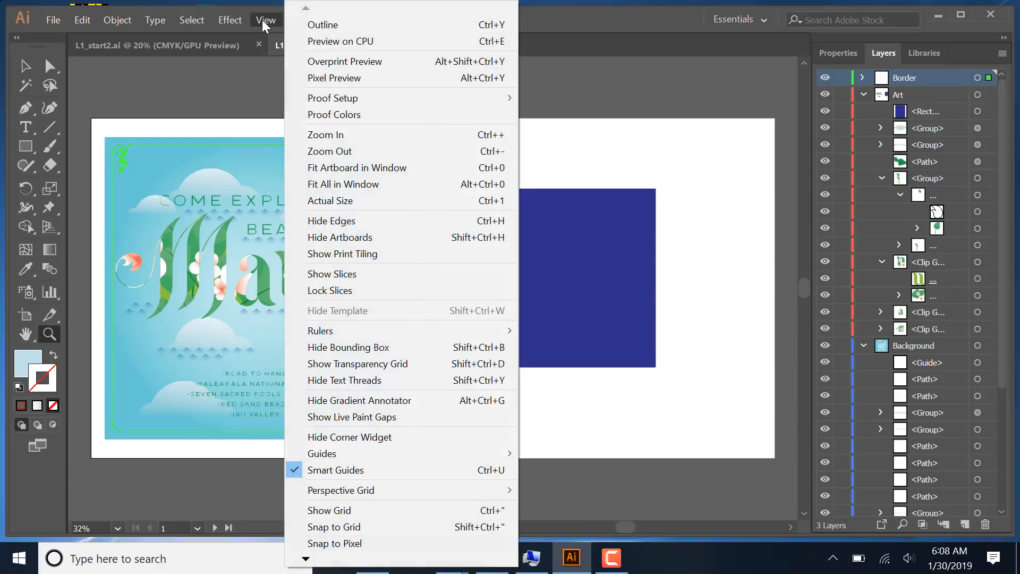
left_click(328, 169)
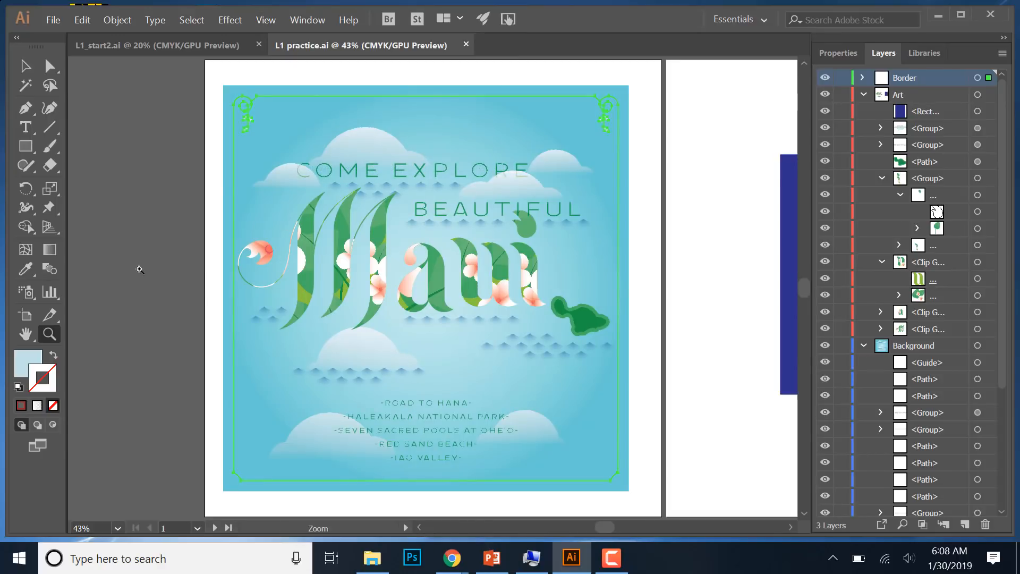
left_click(613, 561)
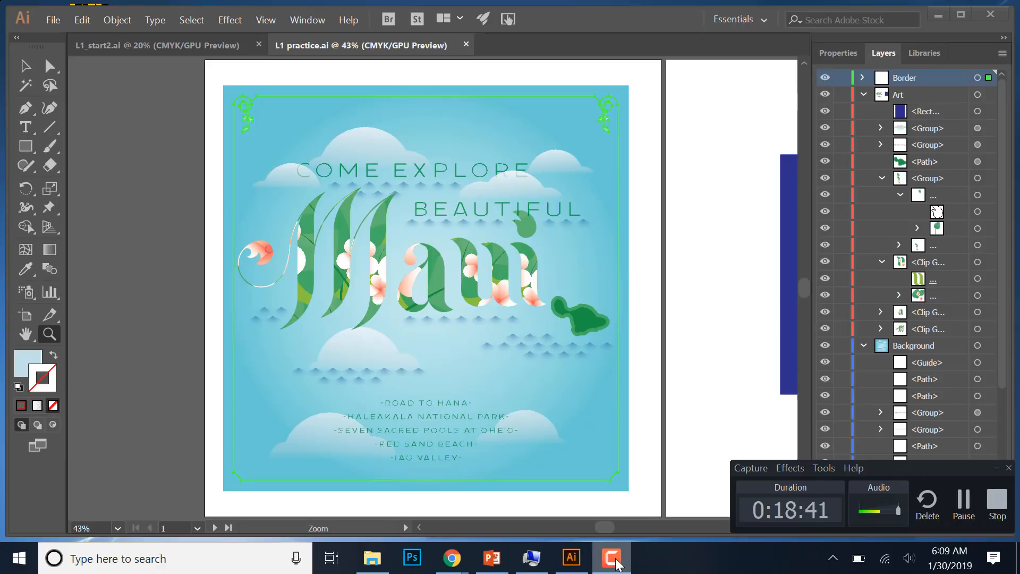
Navigate to artboard 1 Maui and on to artboard 2 of the L1 practice document.
left_click(198, 528)
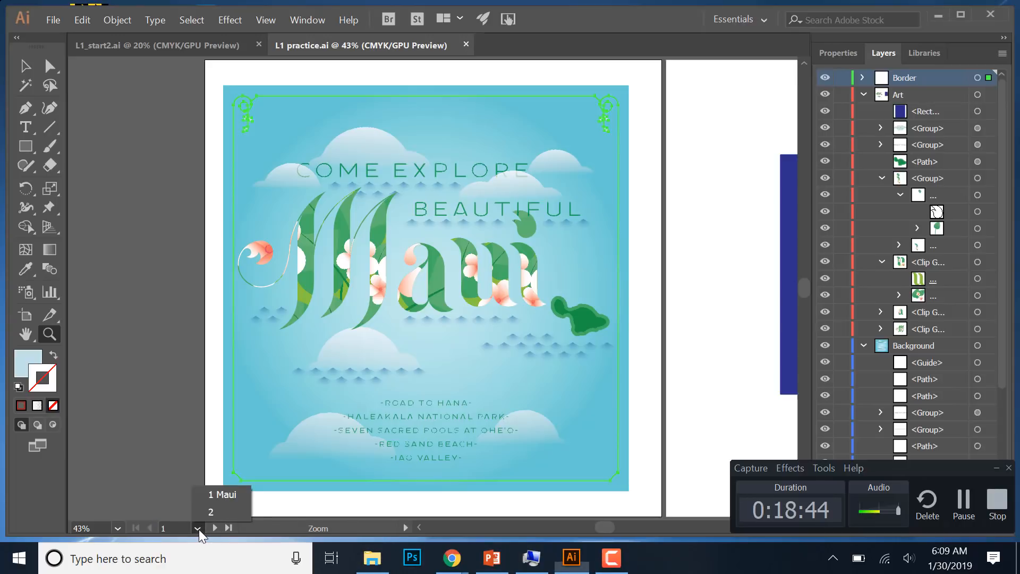
left_click(224, 493)
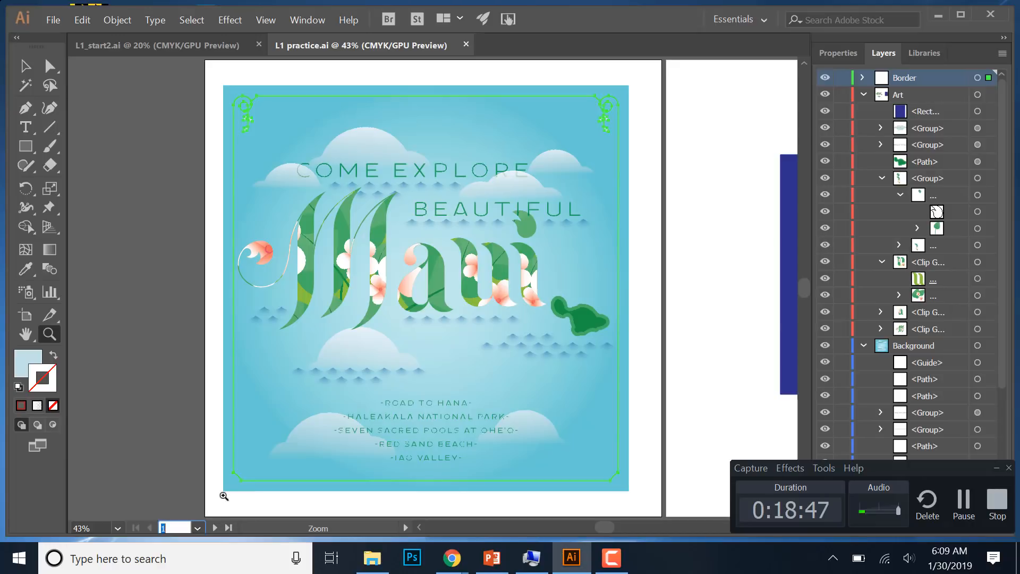
left_click(198, 528)
left_click(208, 509)
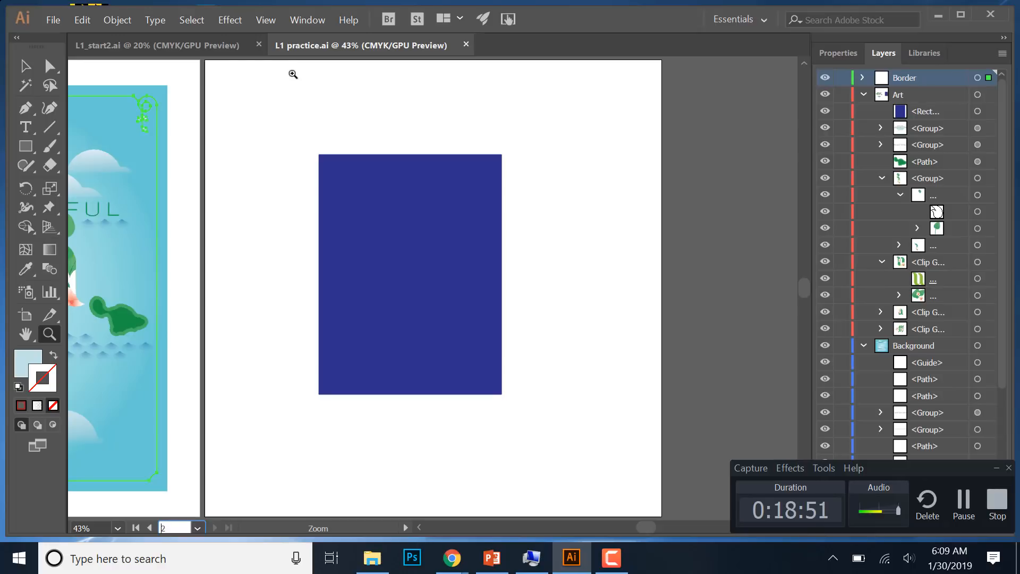
Switch to the L1_start2.ai document and view its Front artboard, its Back artboard, and the Front artboard again.
left_click(211, 51)
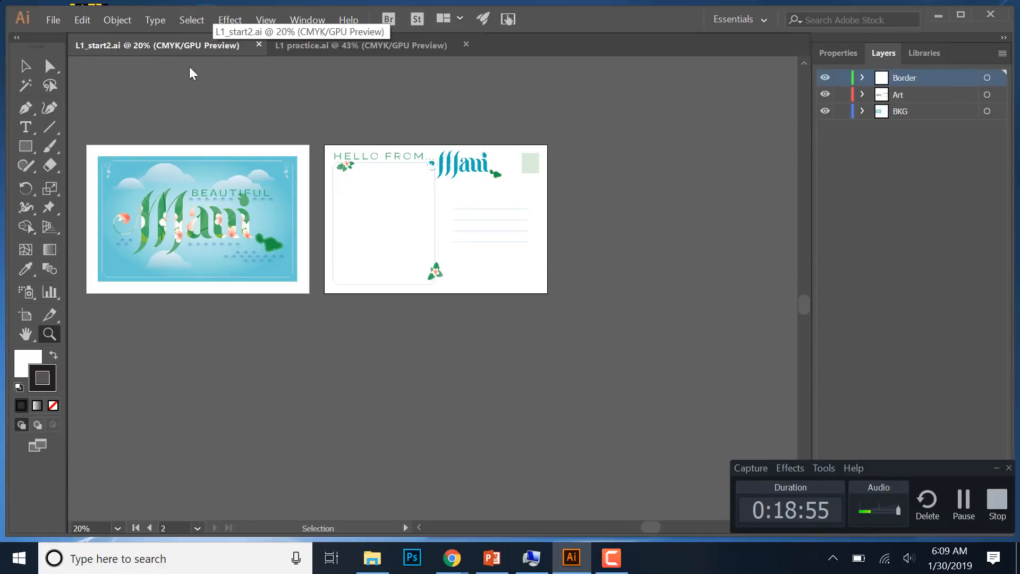
left_click(197, 527)
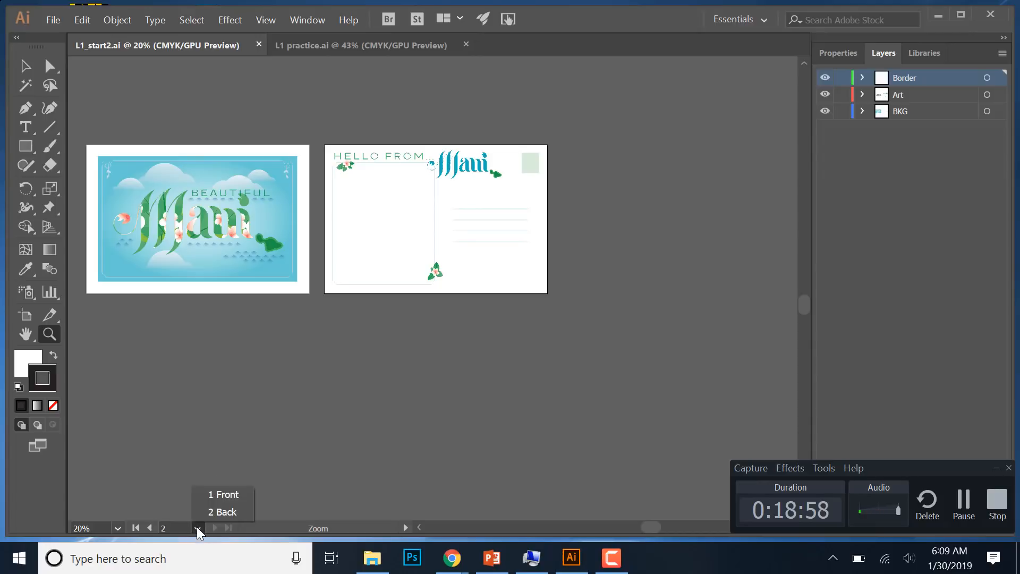
left_click(221, 495)
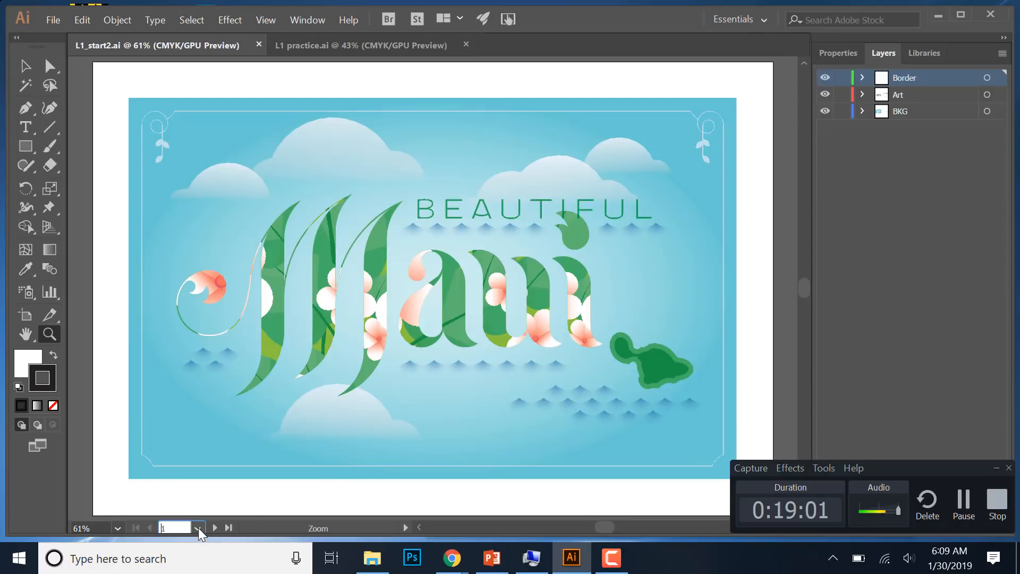
left_click(199, 527)
left_click(216, 512)
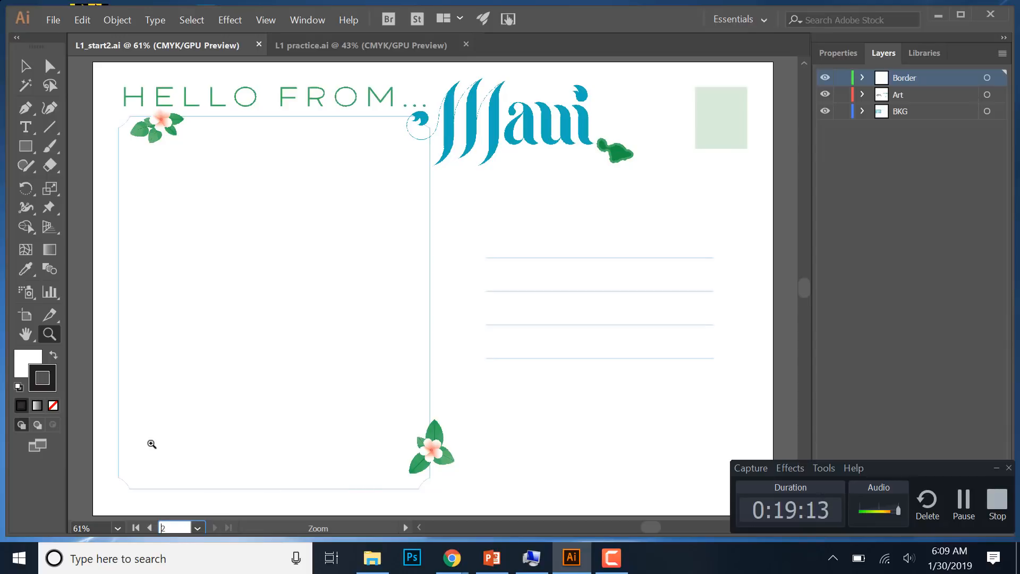
left_click(148, 528)
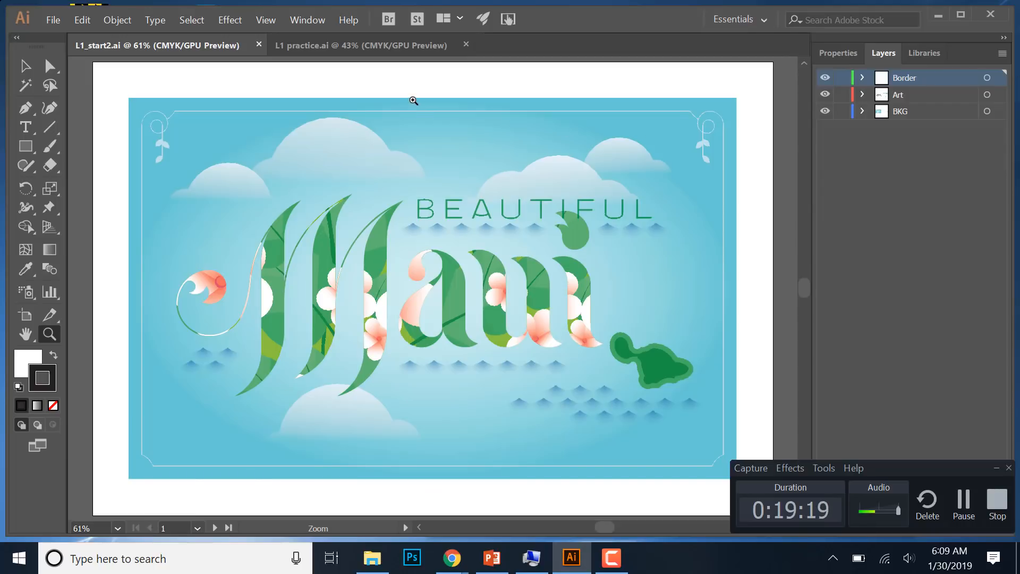
Show the Artboards panel and move it over the empty area below the layer list.
left_click(315, 19)
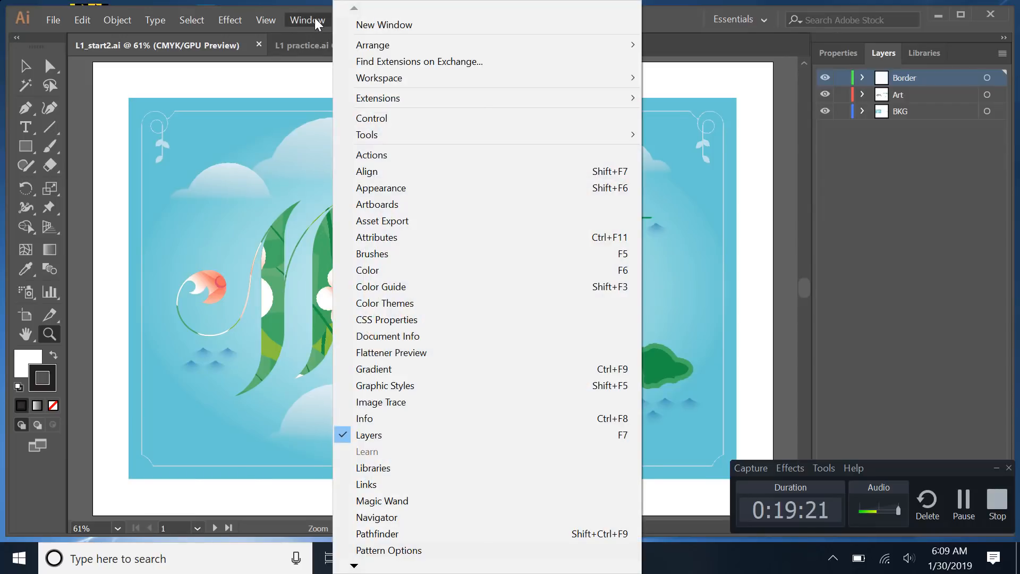
left_click(381, 205)
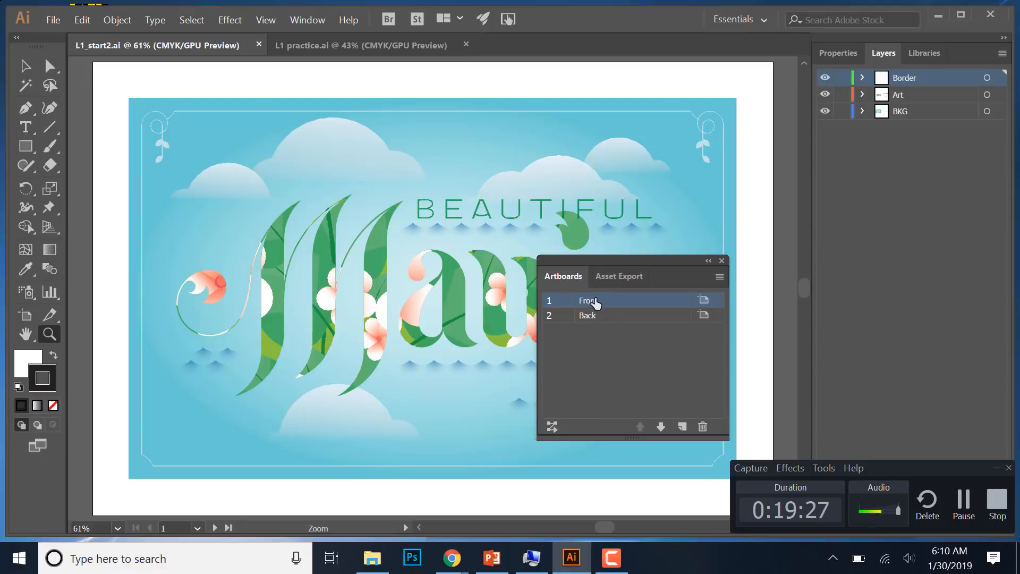
left_click_drag(630, 259, 889, 170)
Examine the artboard options of the Front artboard, accept them, and return to the Zoom tool.
left_click(979, 188)
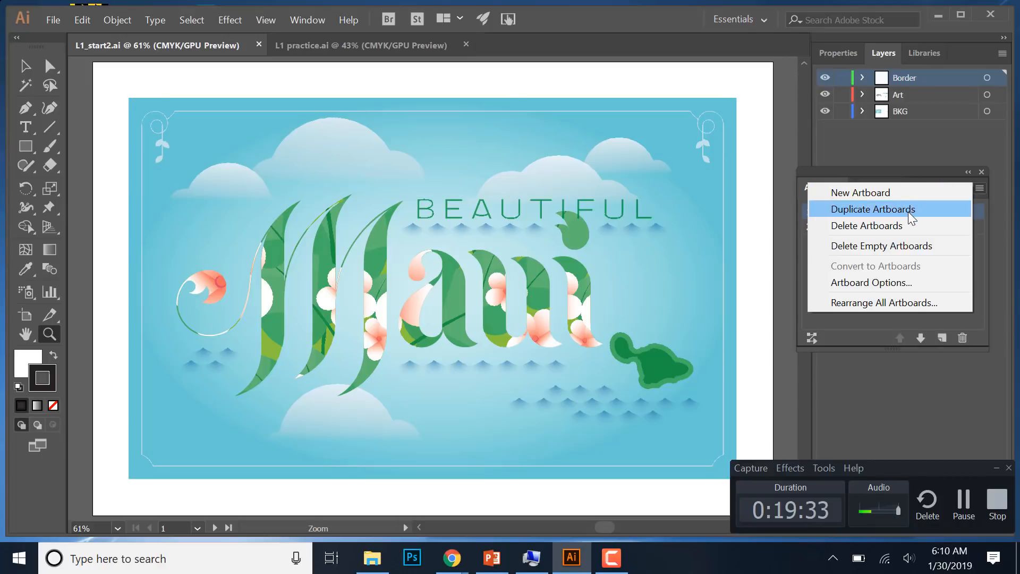
left_click(854, 281)
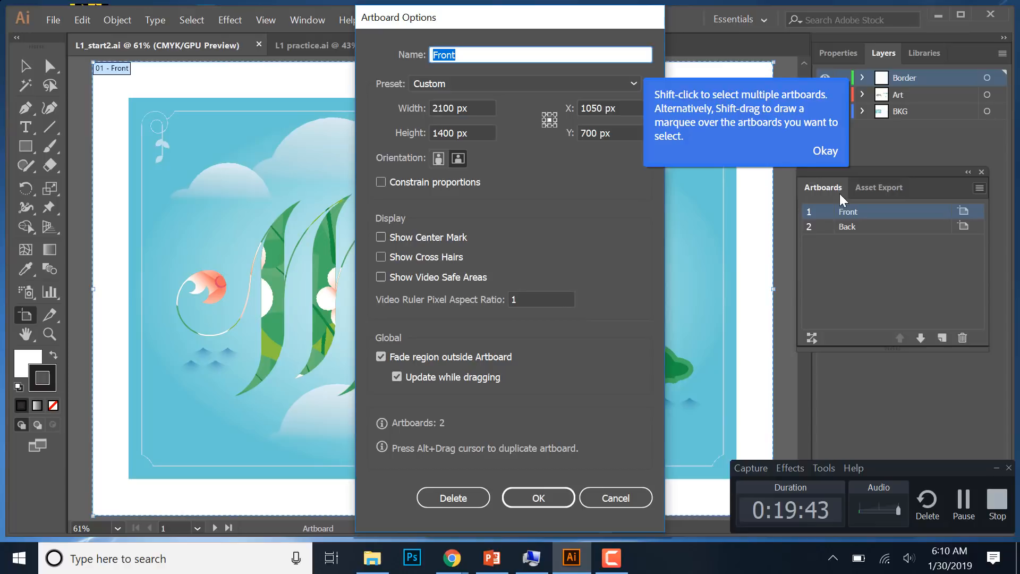
left_click(544, 505)
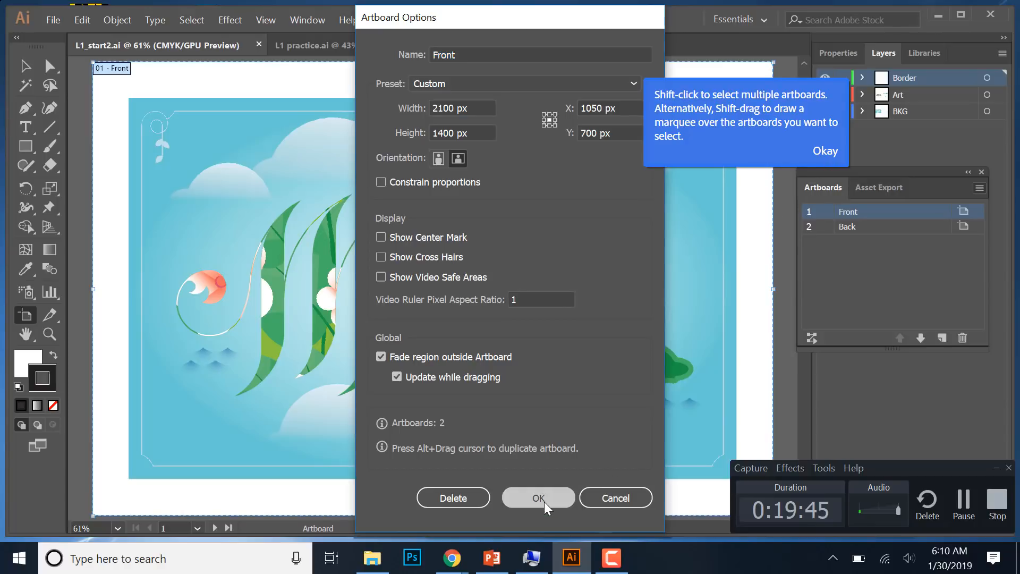
key("z")
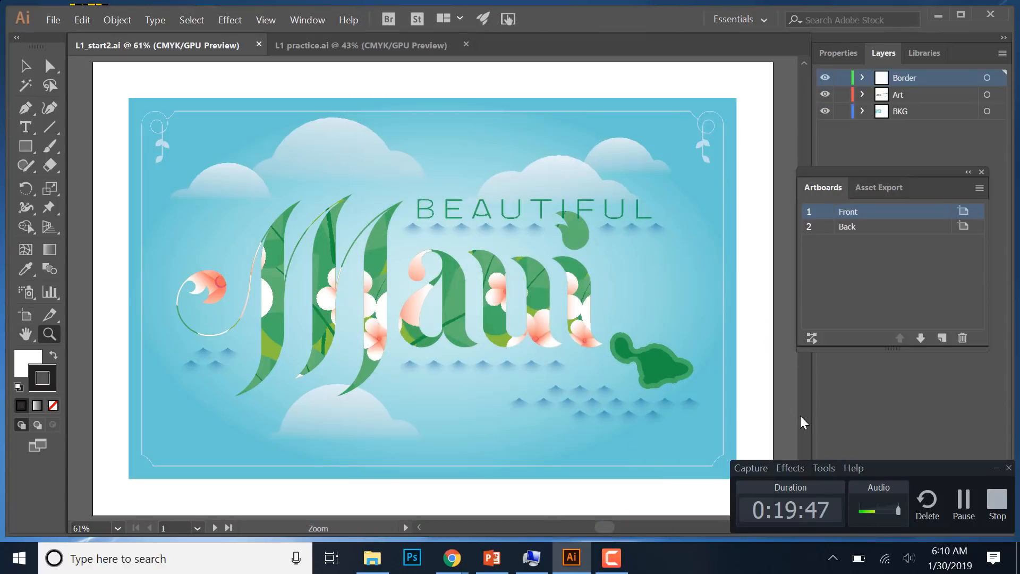